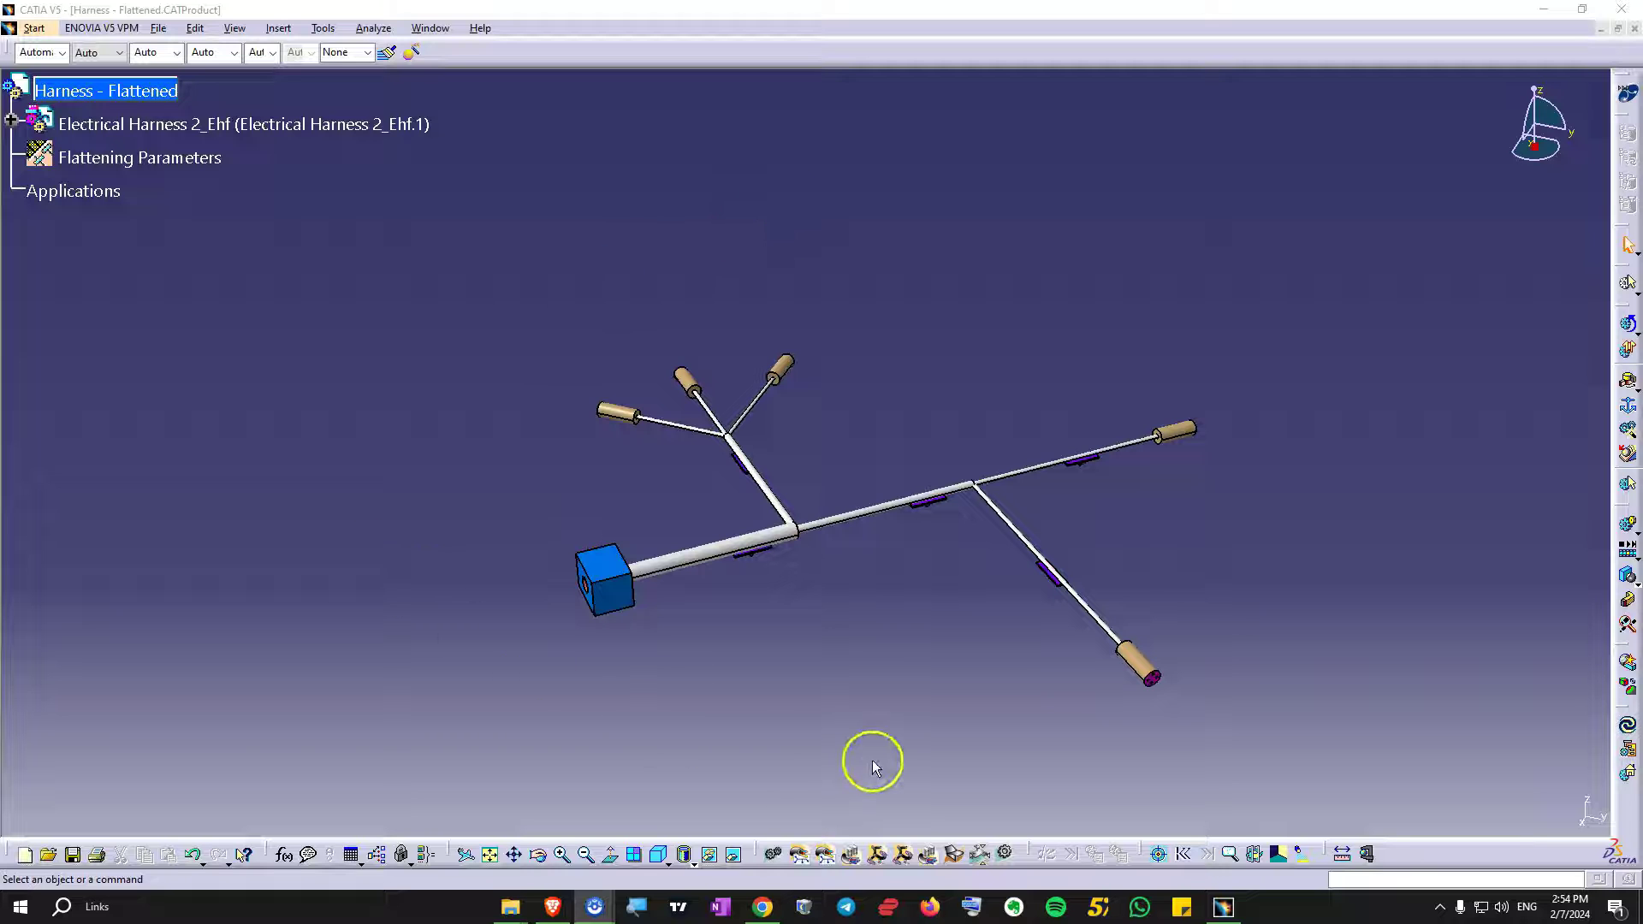
- Switch to Electrical Harness Flattening via Start > Equipment & Systems > Electrical Harness Discipline
middle_drag(873, 766, 875, 601)
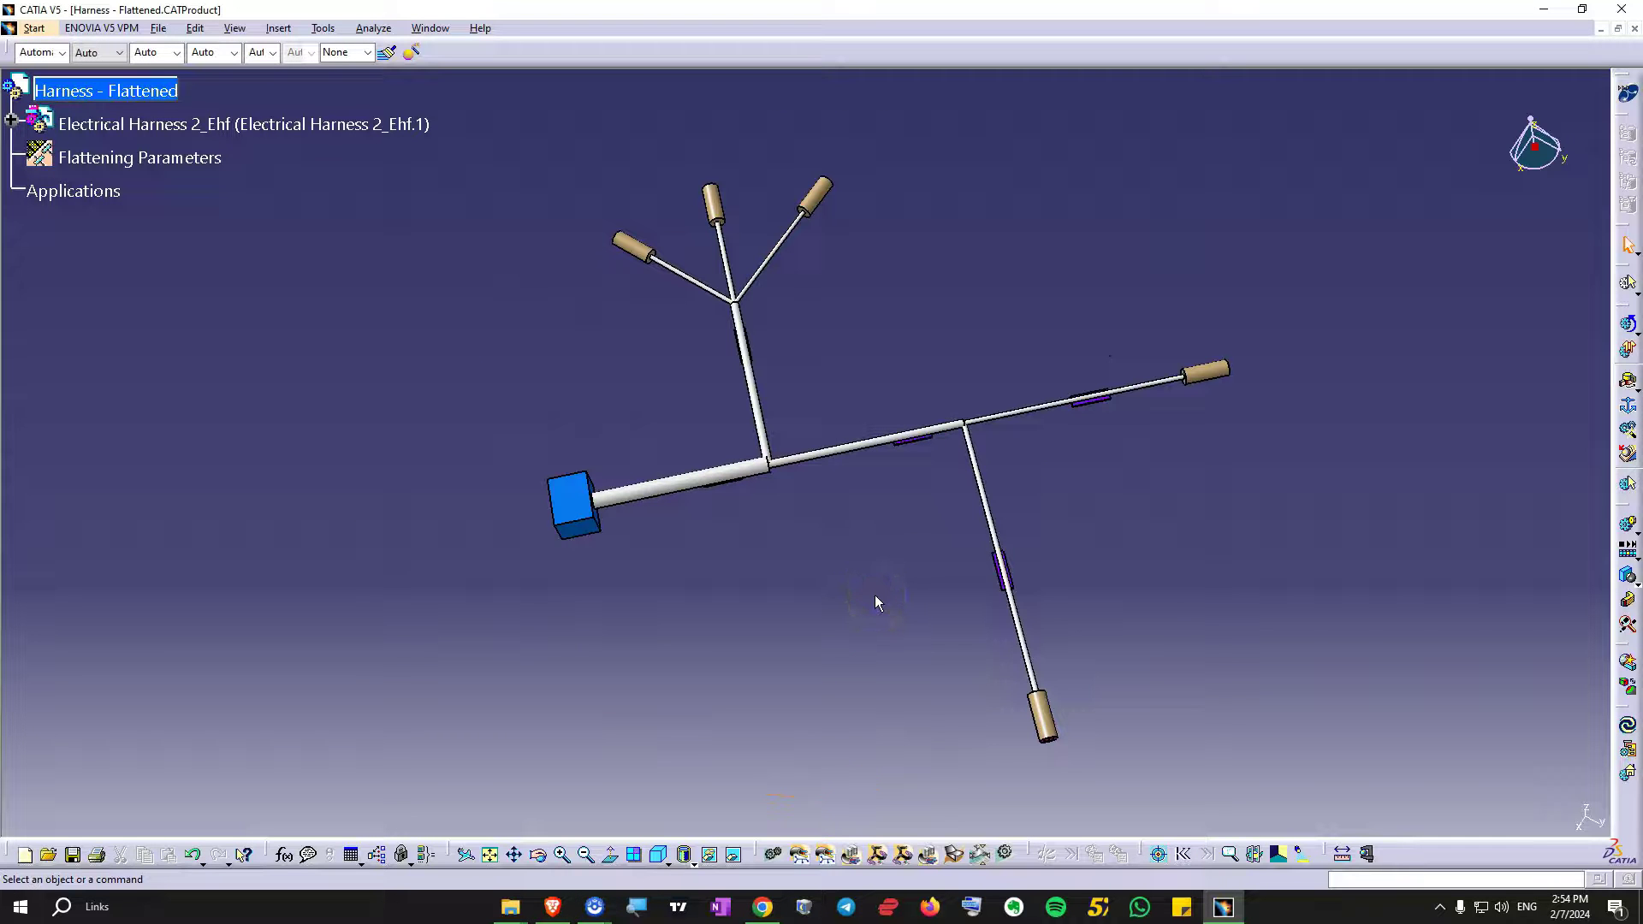
click(214, 109)
middle_drag(961, 576, 995, 342)
click(38, 30)
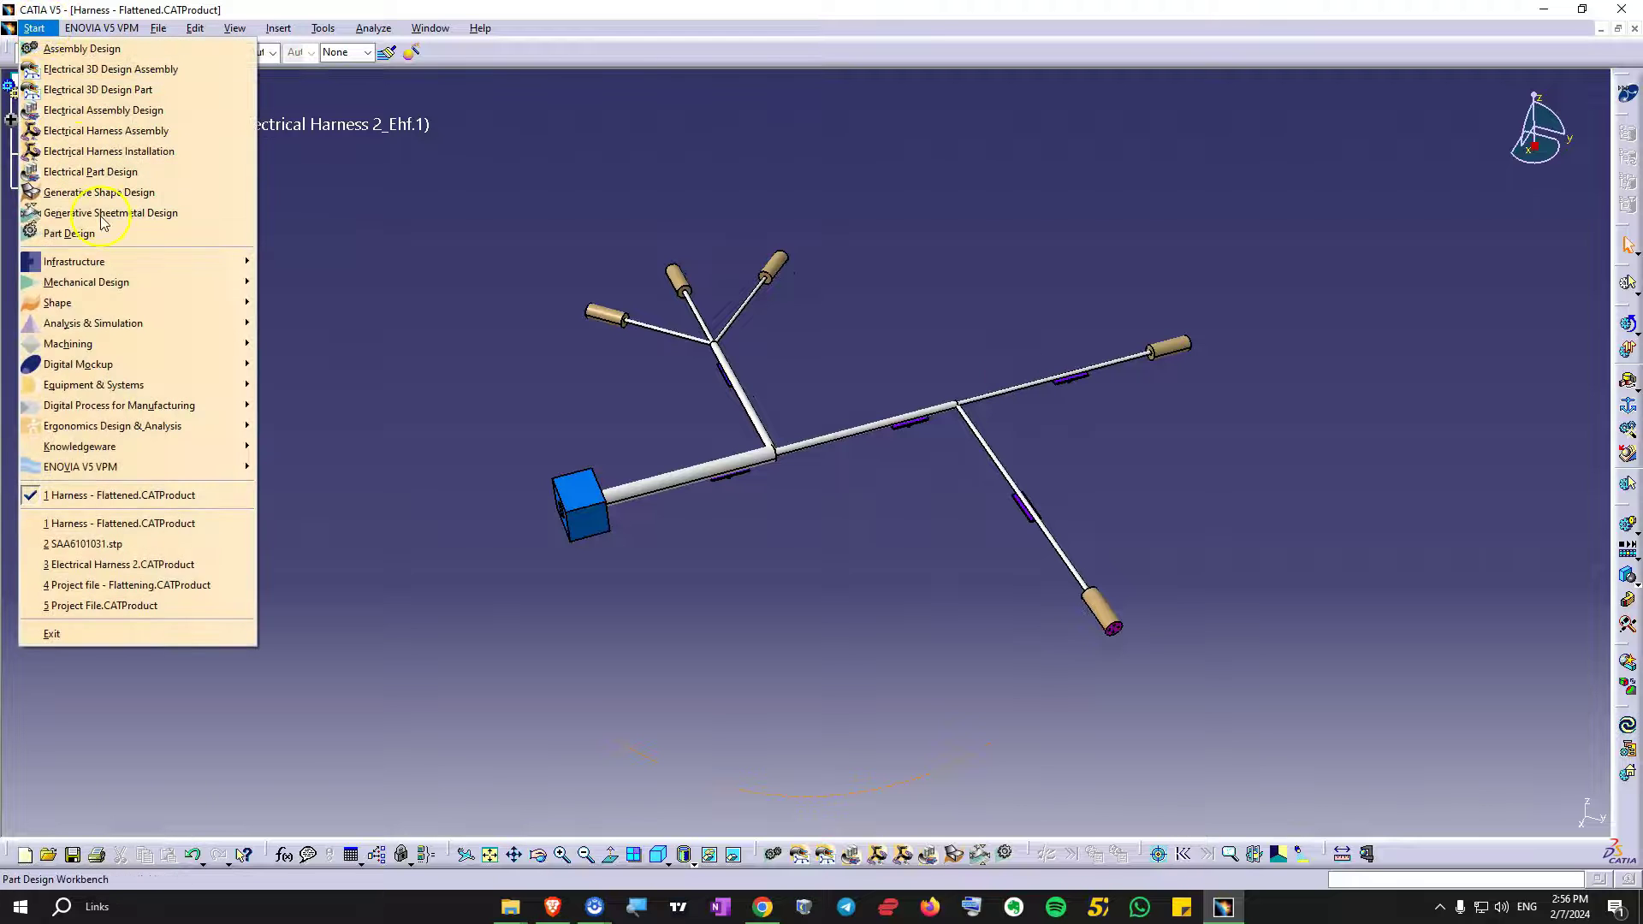
mouse_move(94, 384)
mouse_move(399, 403)
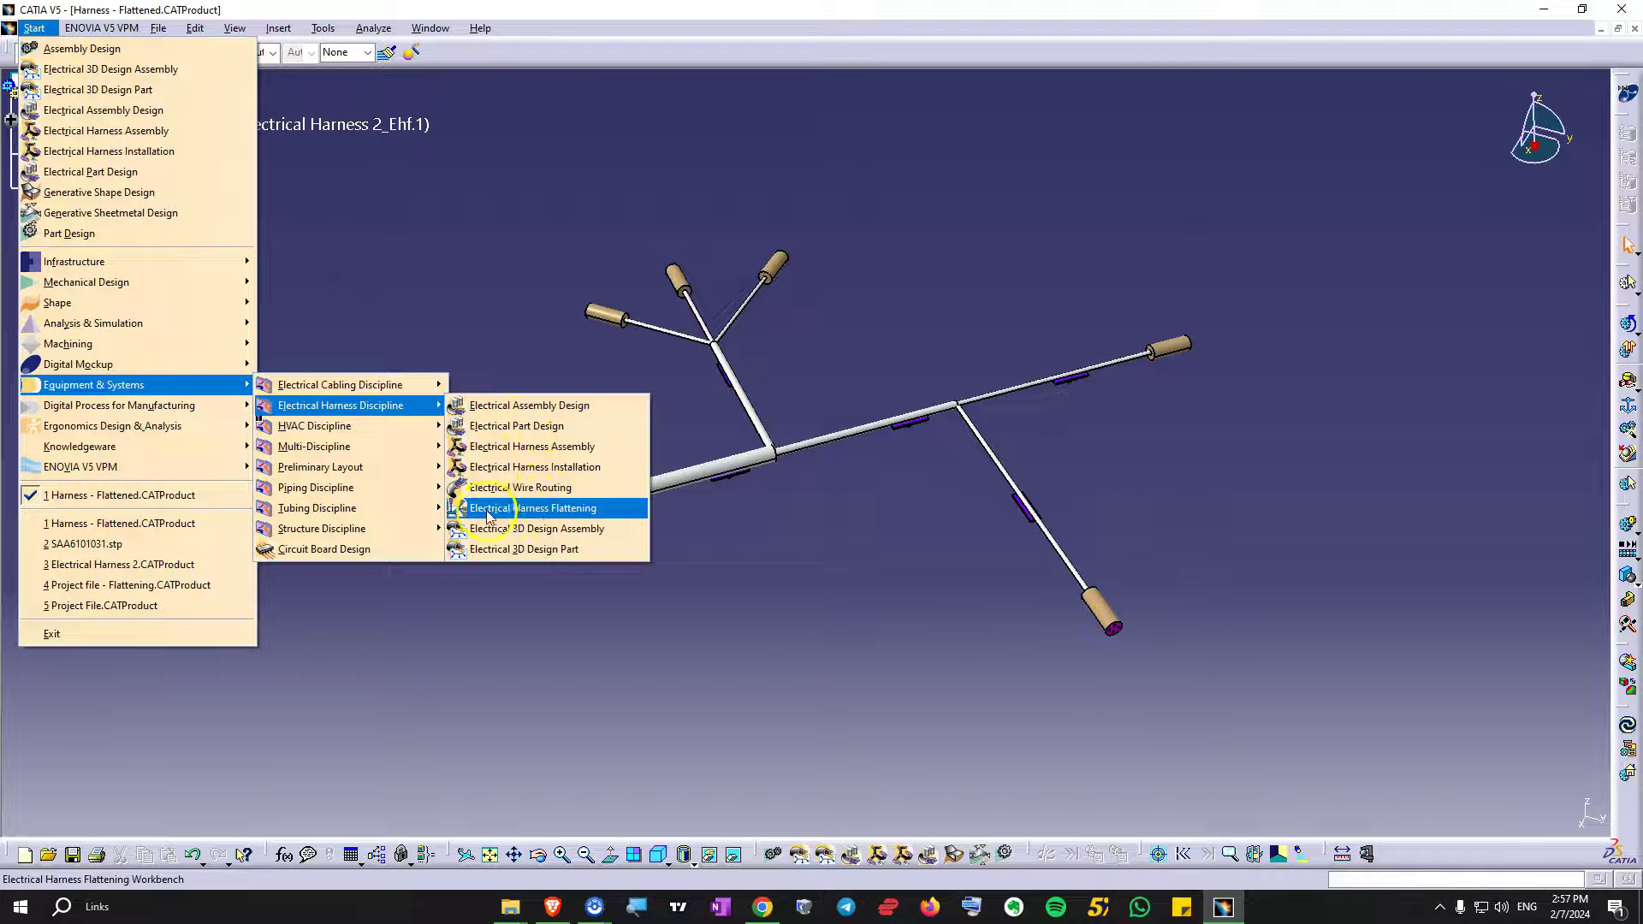
click(544, 511)
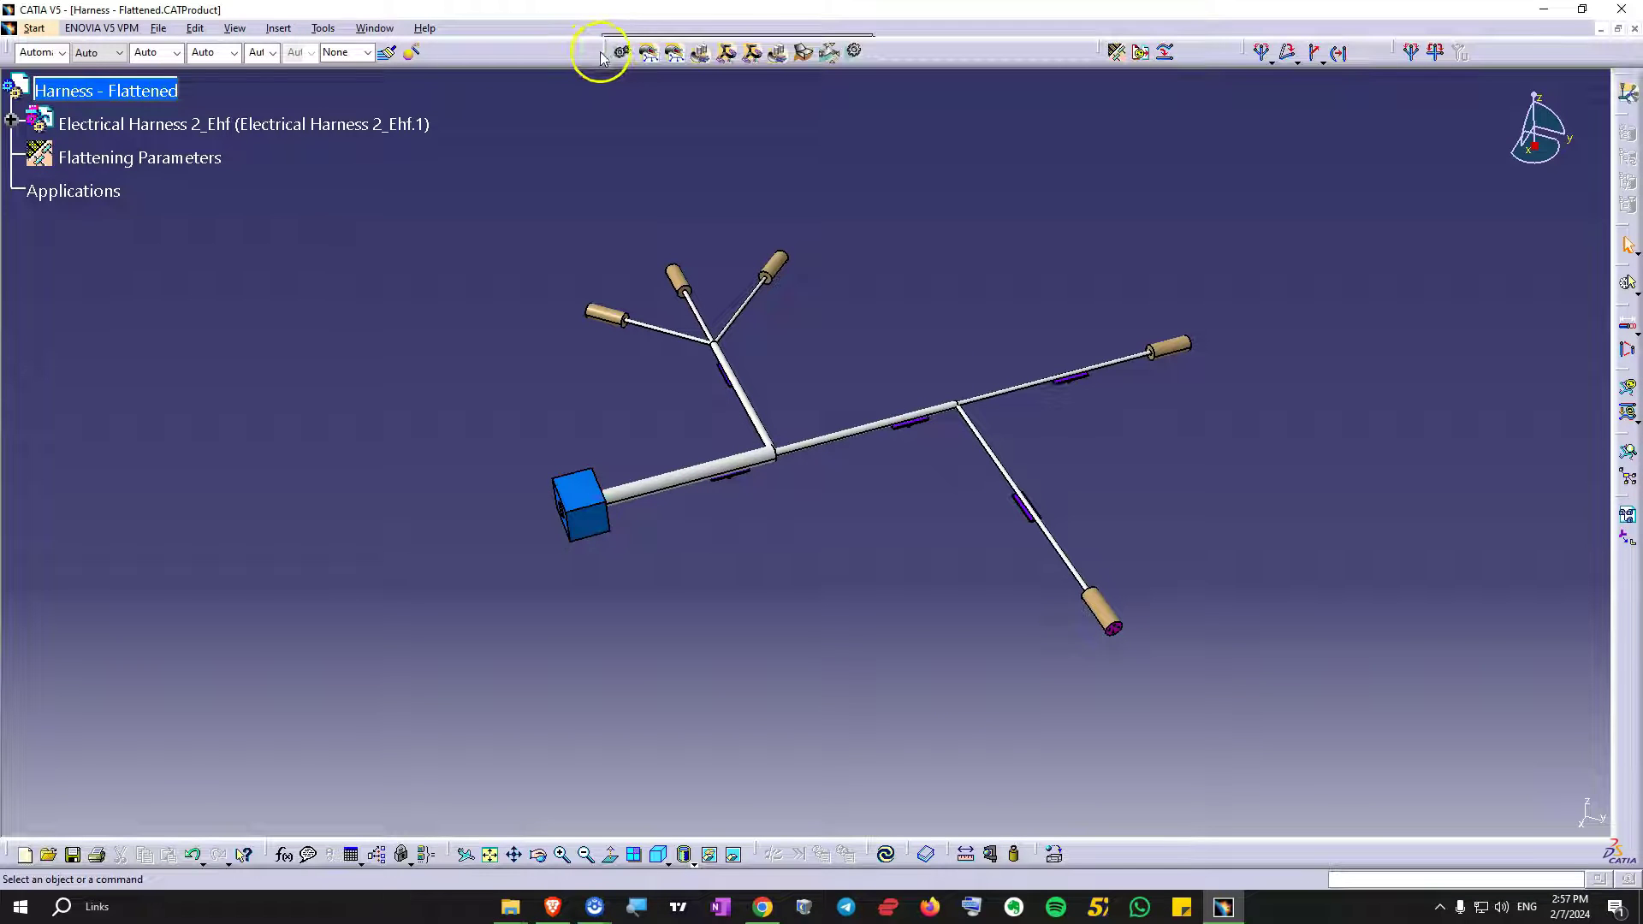
right_click(907, 53)
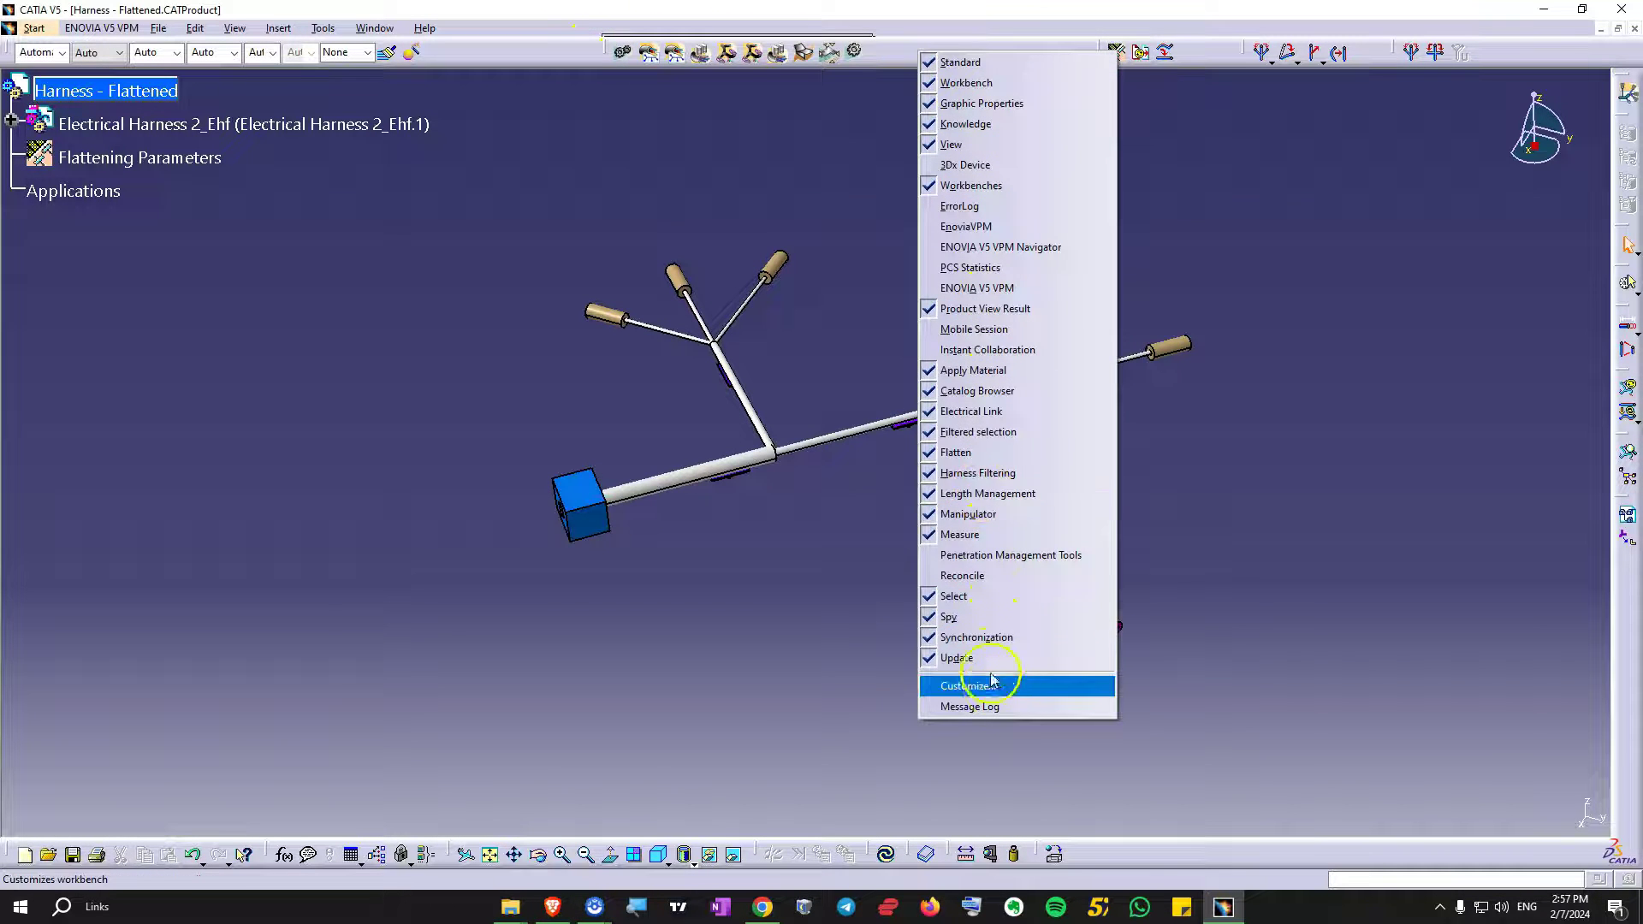
click(962, 684)
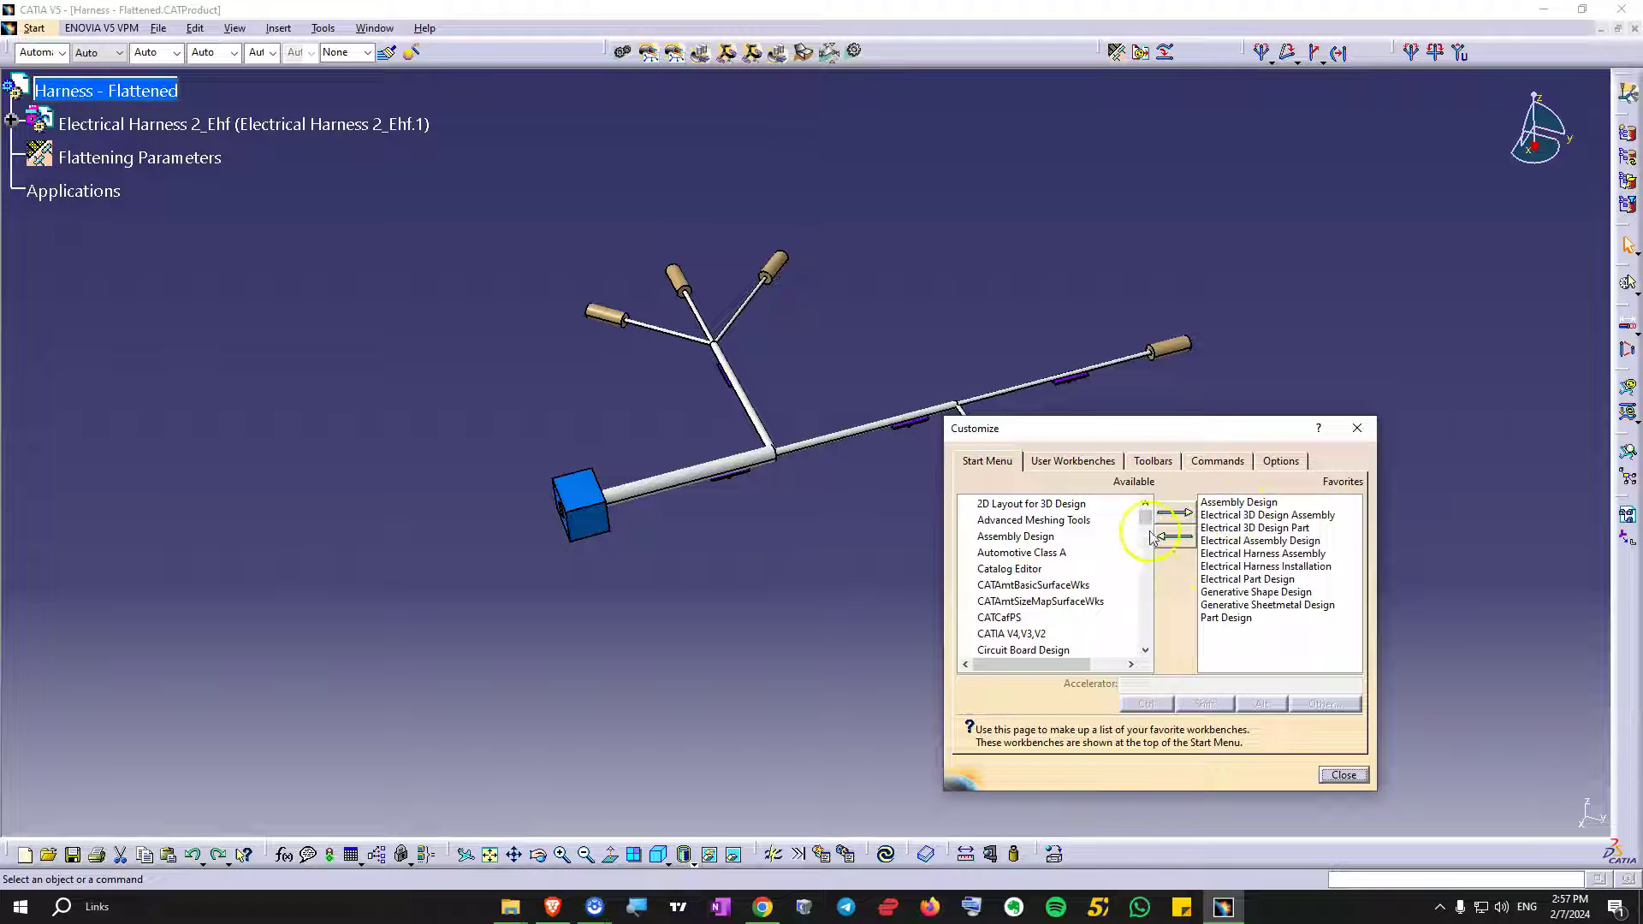
scroll(1121, 565, down, 5)
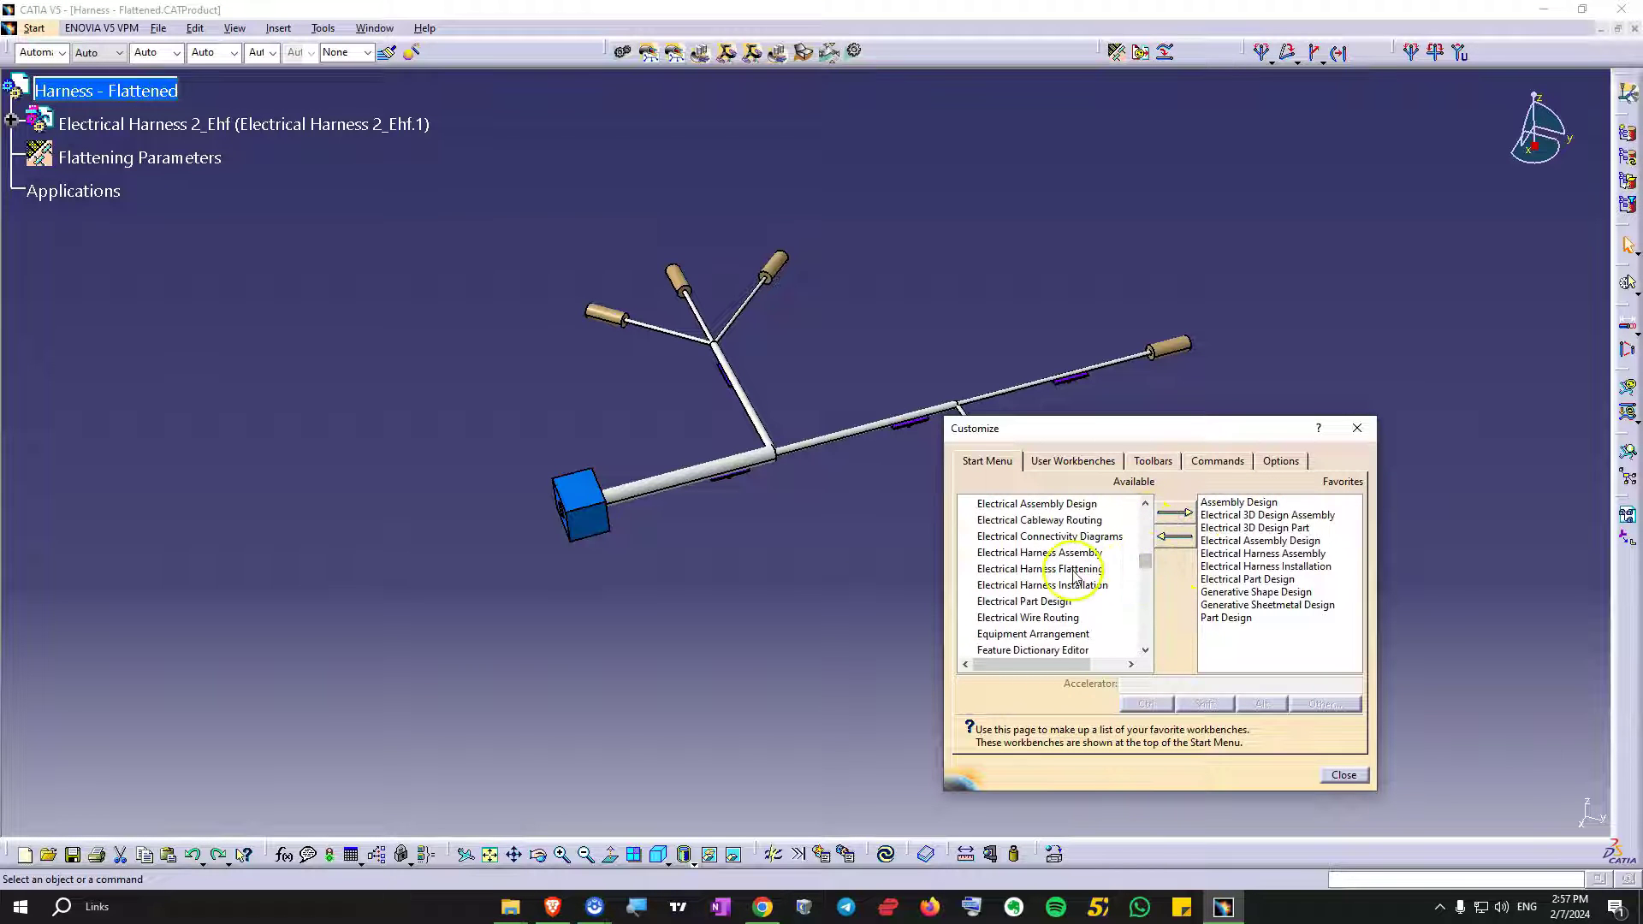
click(1040, 568)
key(Escape)
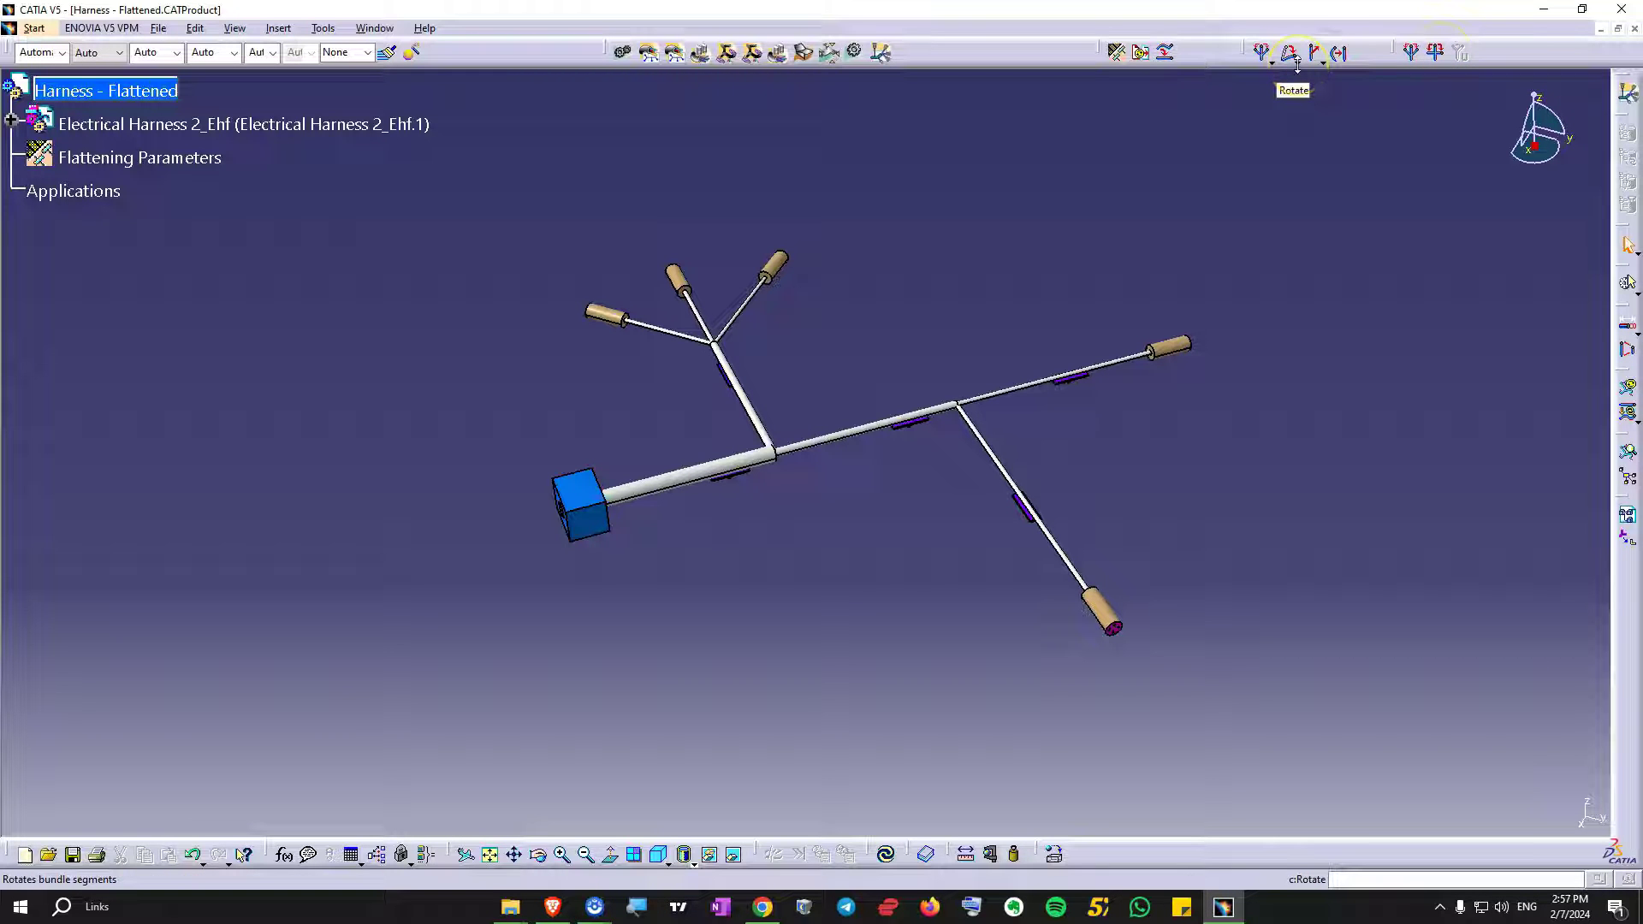
- Rotate the lower bundle segment 30deg about its junction
drag(1296, 64, 1533, 53)
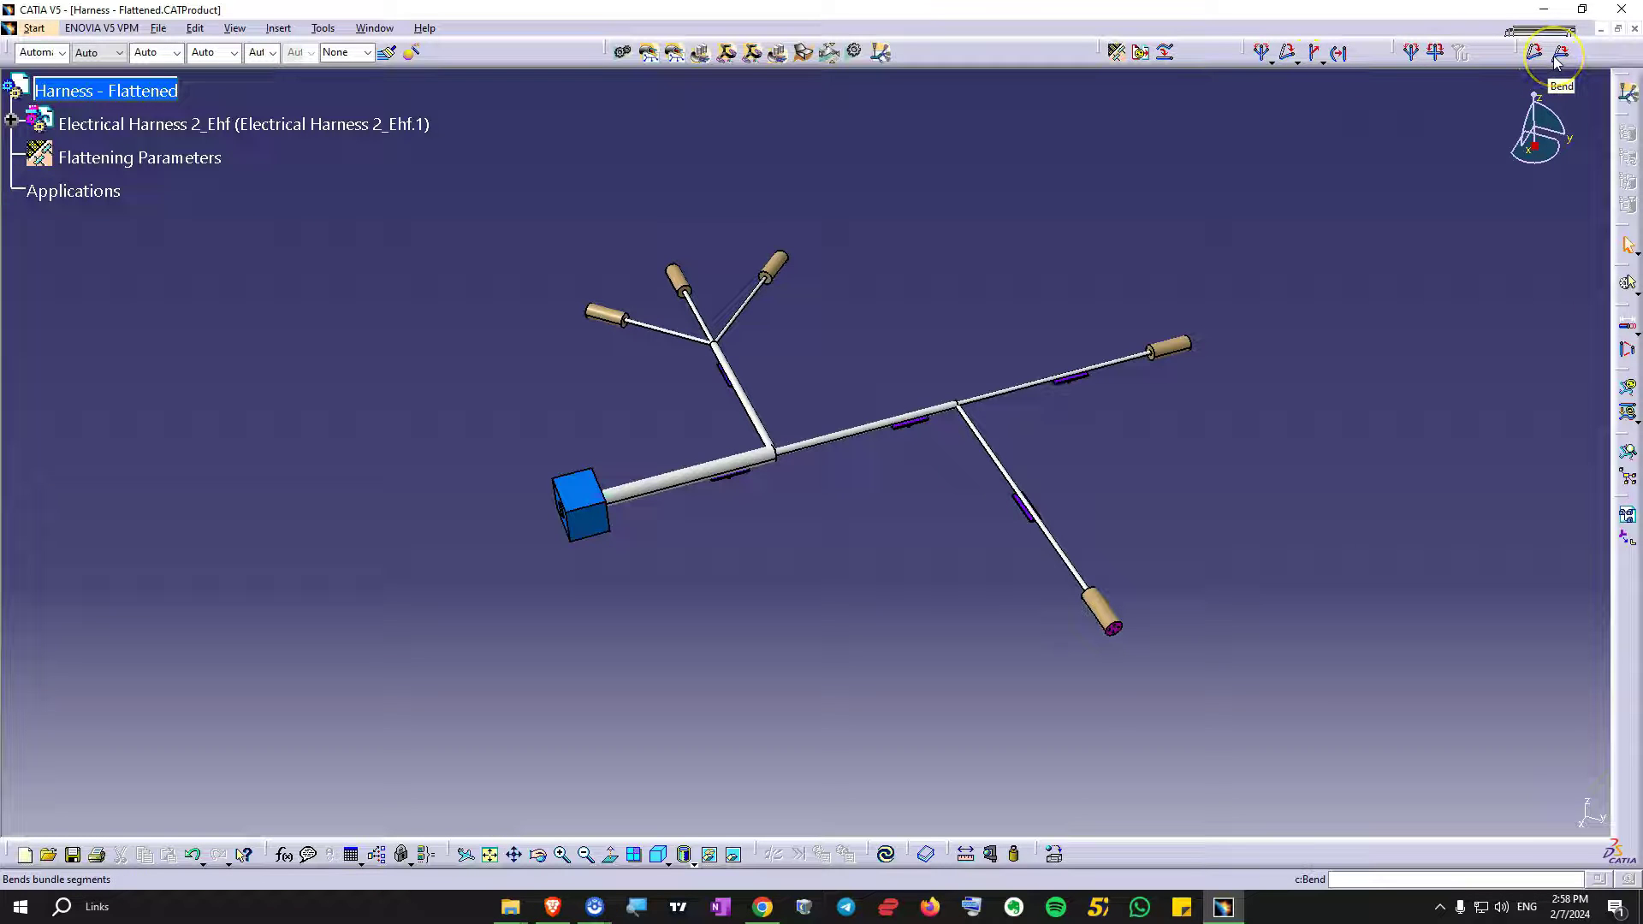
click(1430, 53)
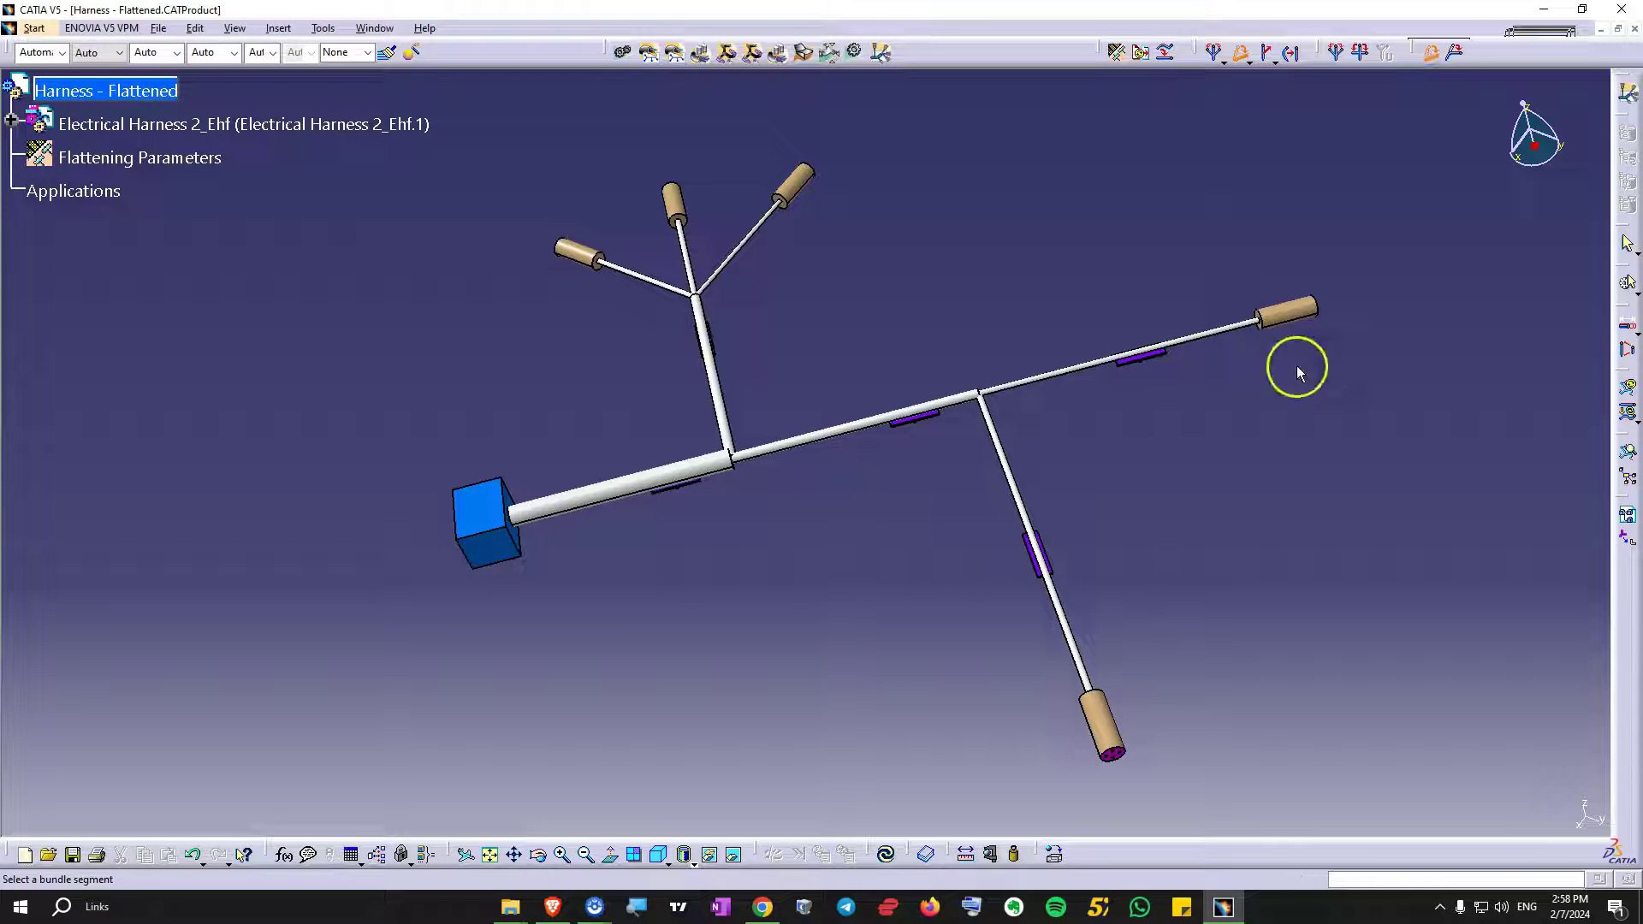
click(1007, 469)
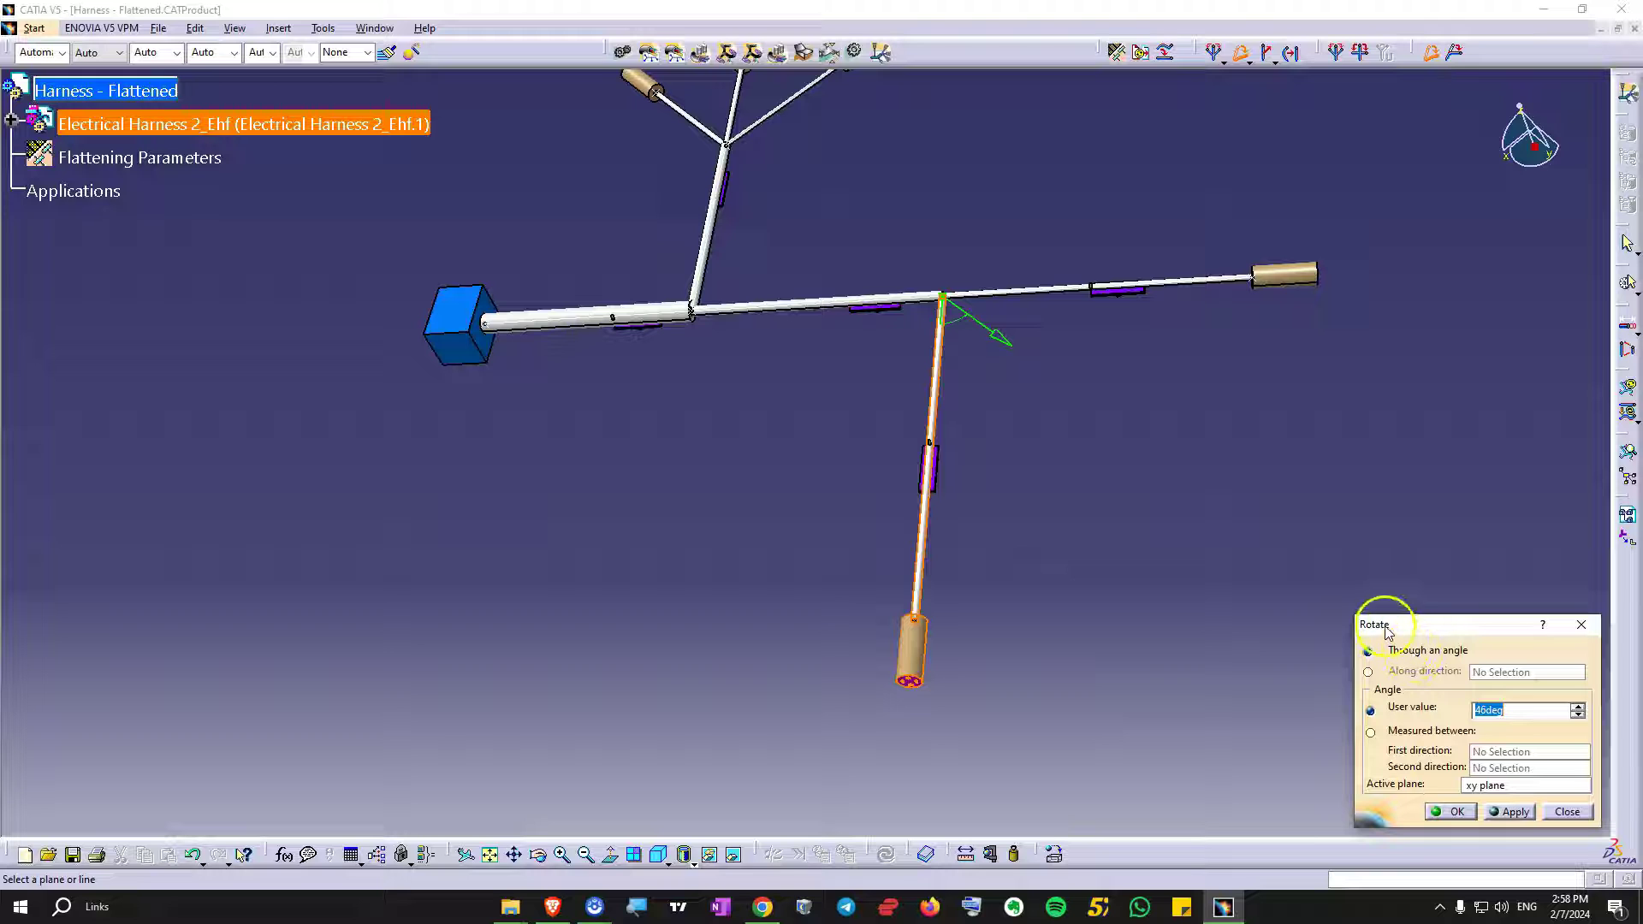
mouse_move(1399, 628)
mouse_down()
mouse_move(1394, 597)
mouse_move(1392, 614)
mouse_up()
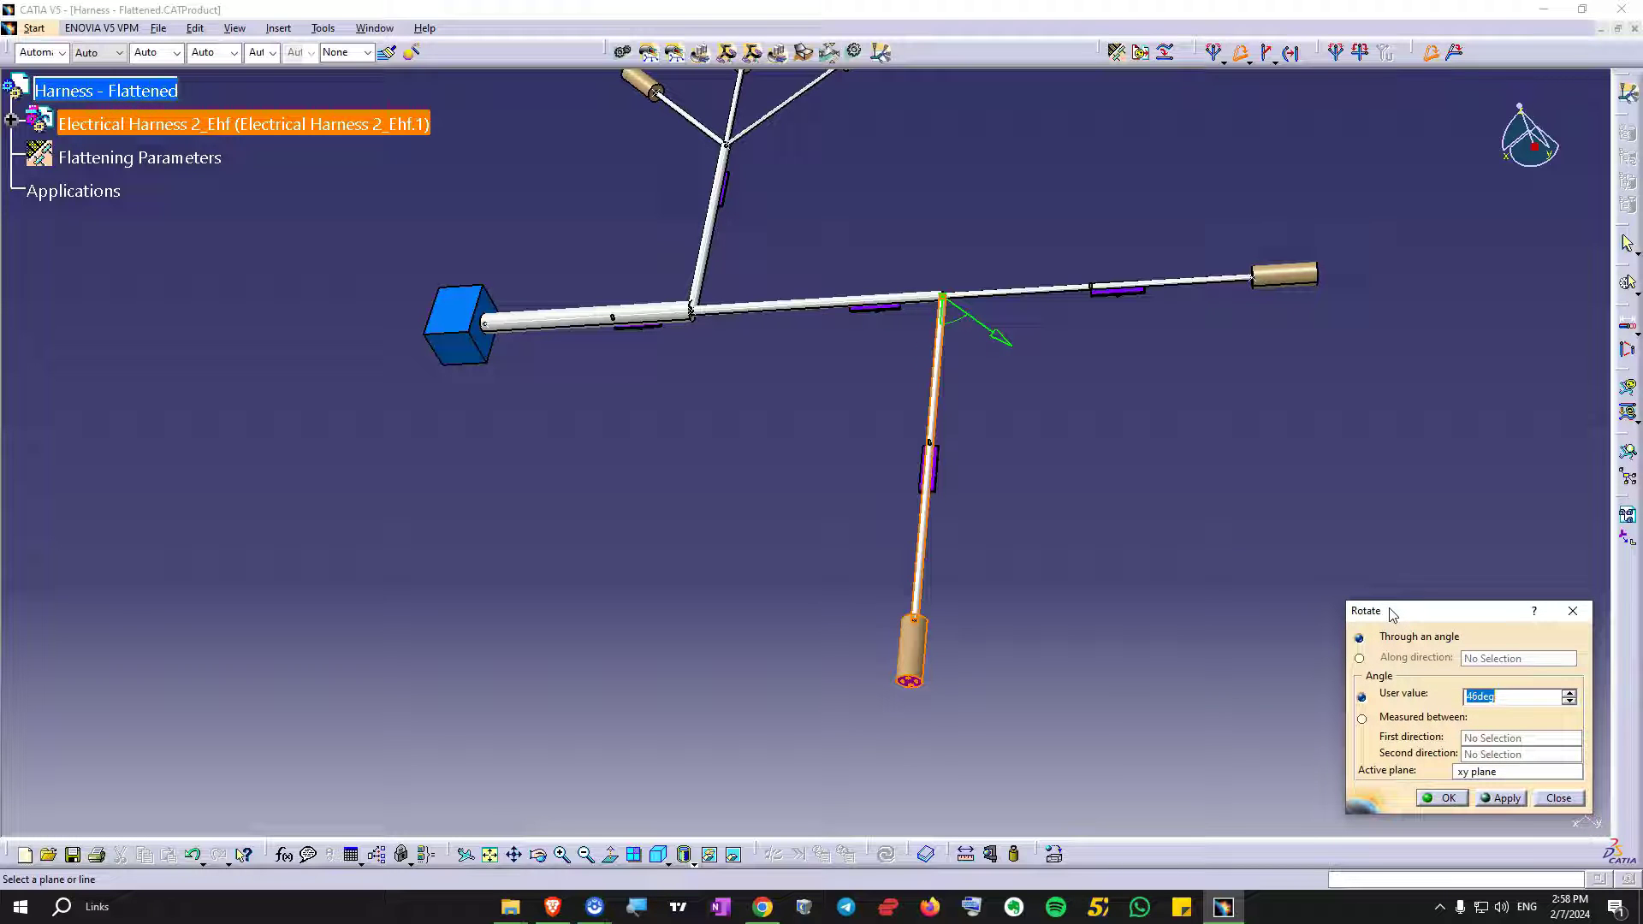
click(1393, 613)
text(45deg)
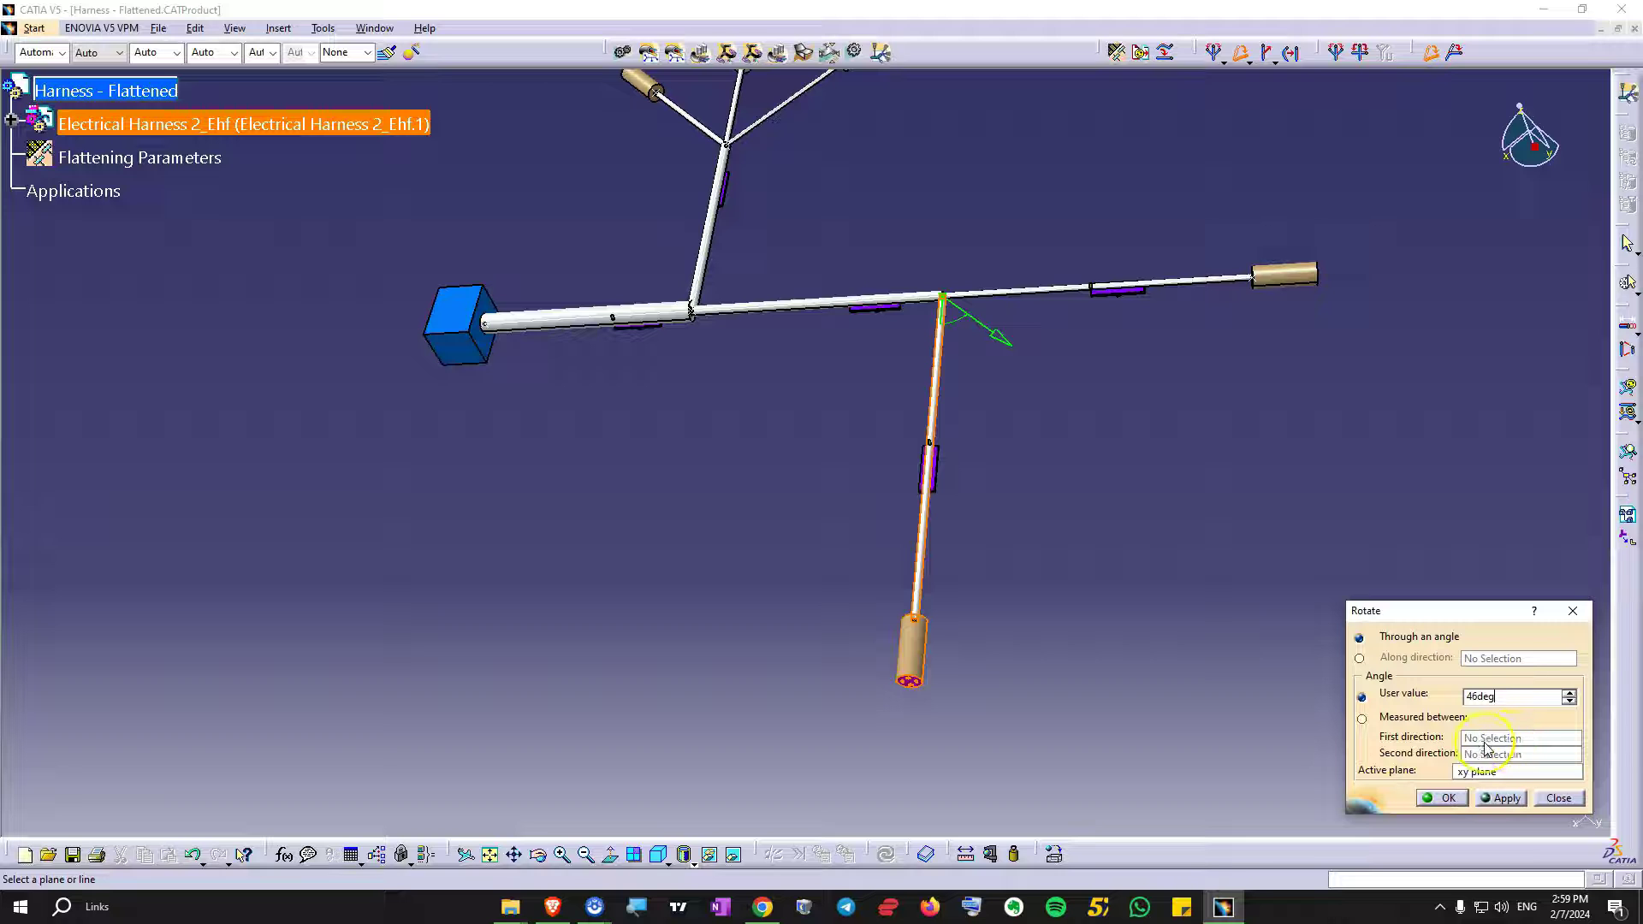
click(1569, 697)
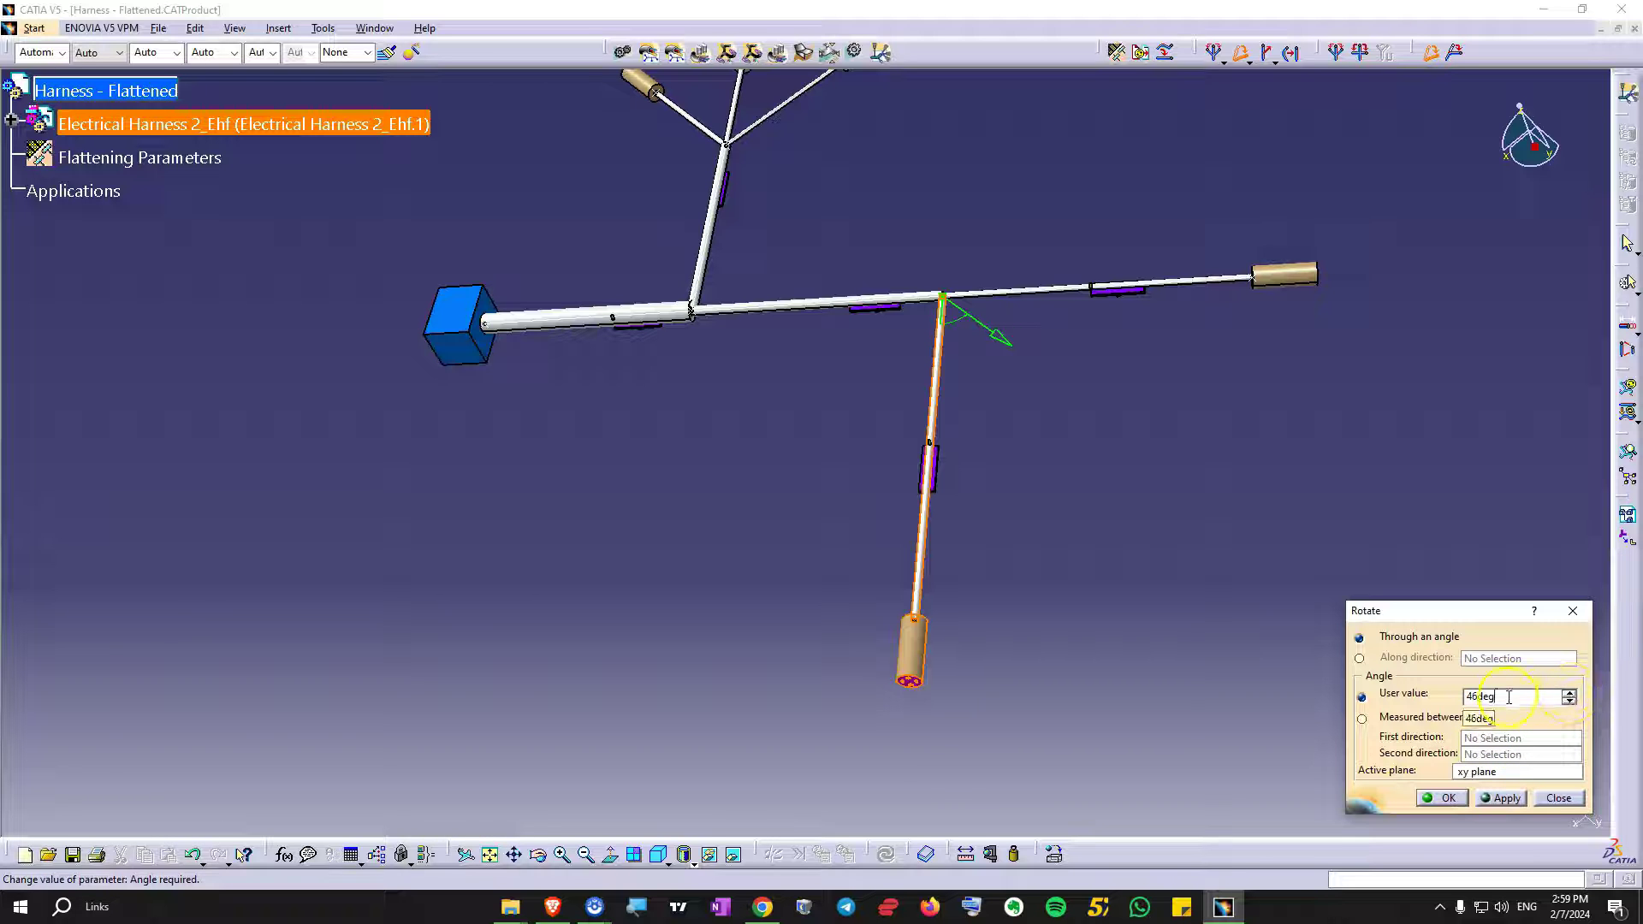
click(1479, 696)
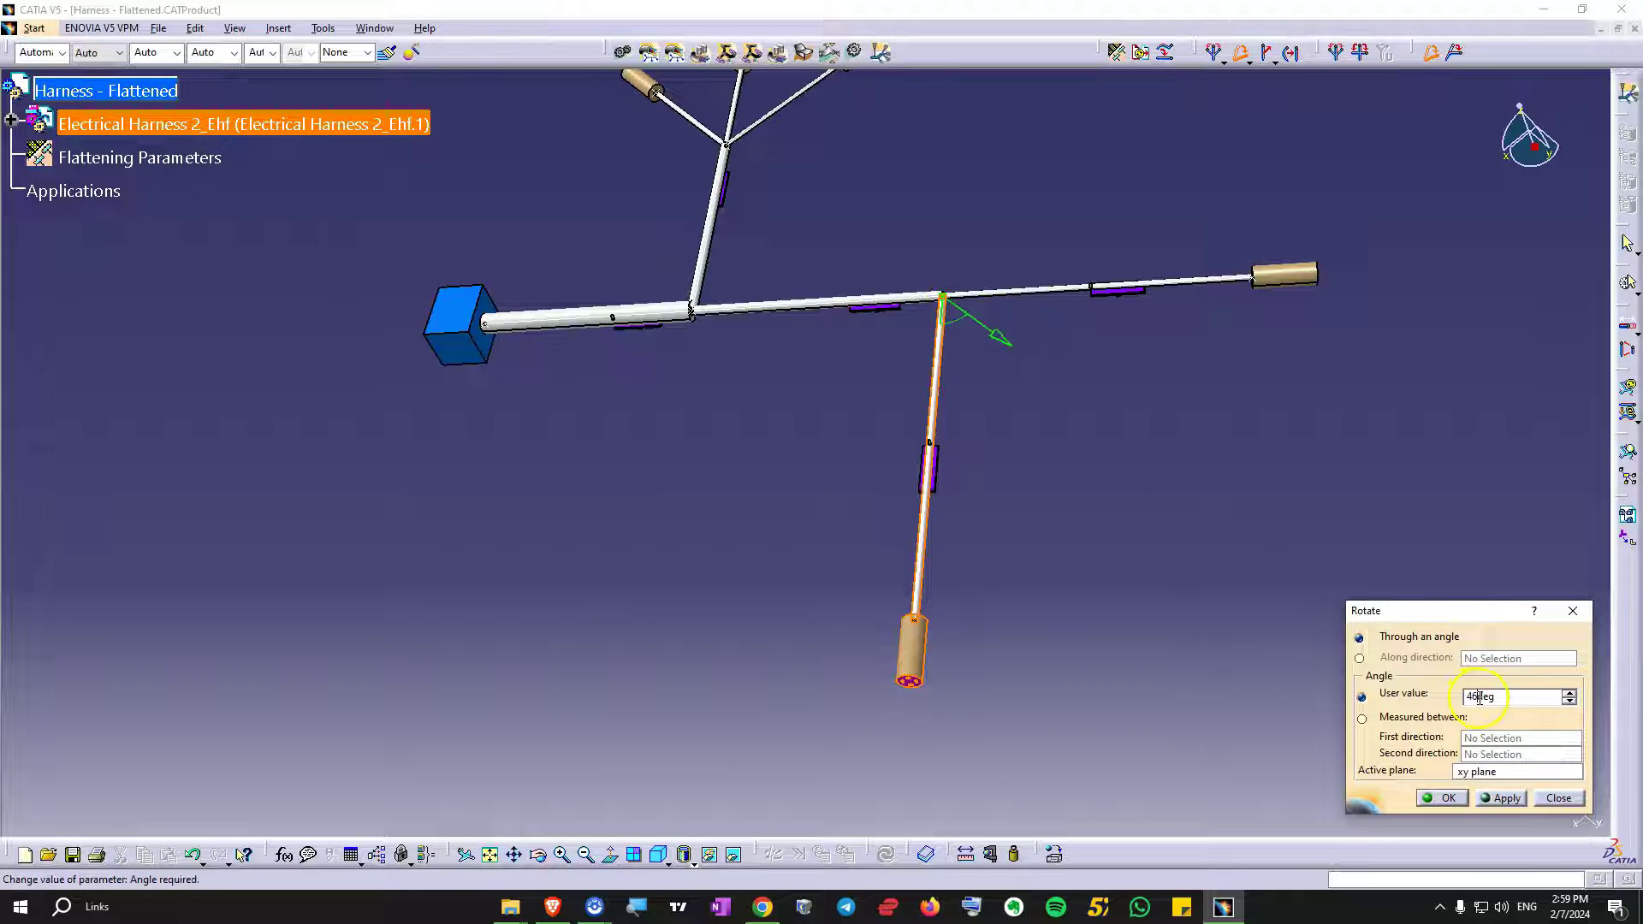
drag(1479, 695, 1455, 707)
text(30)
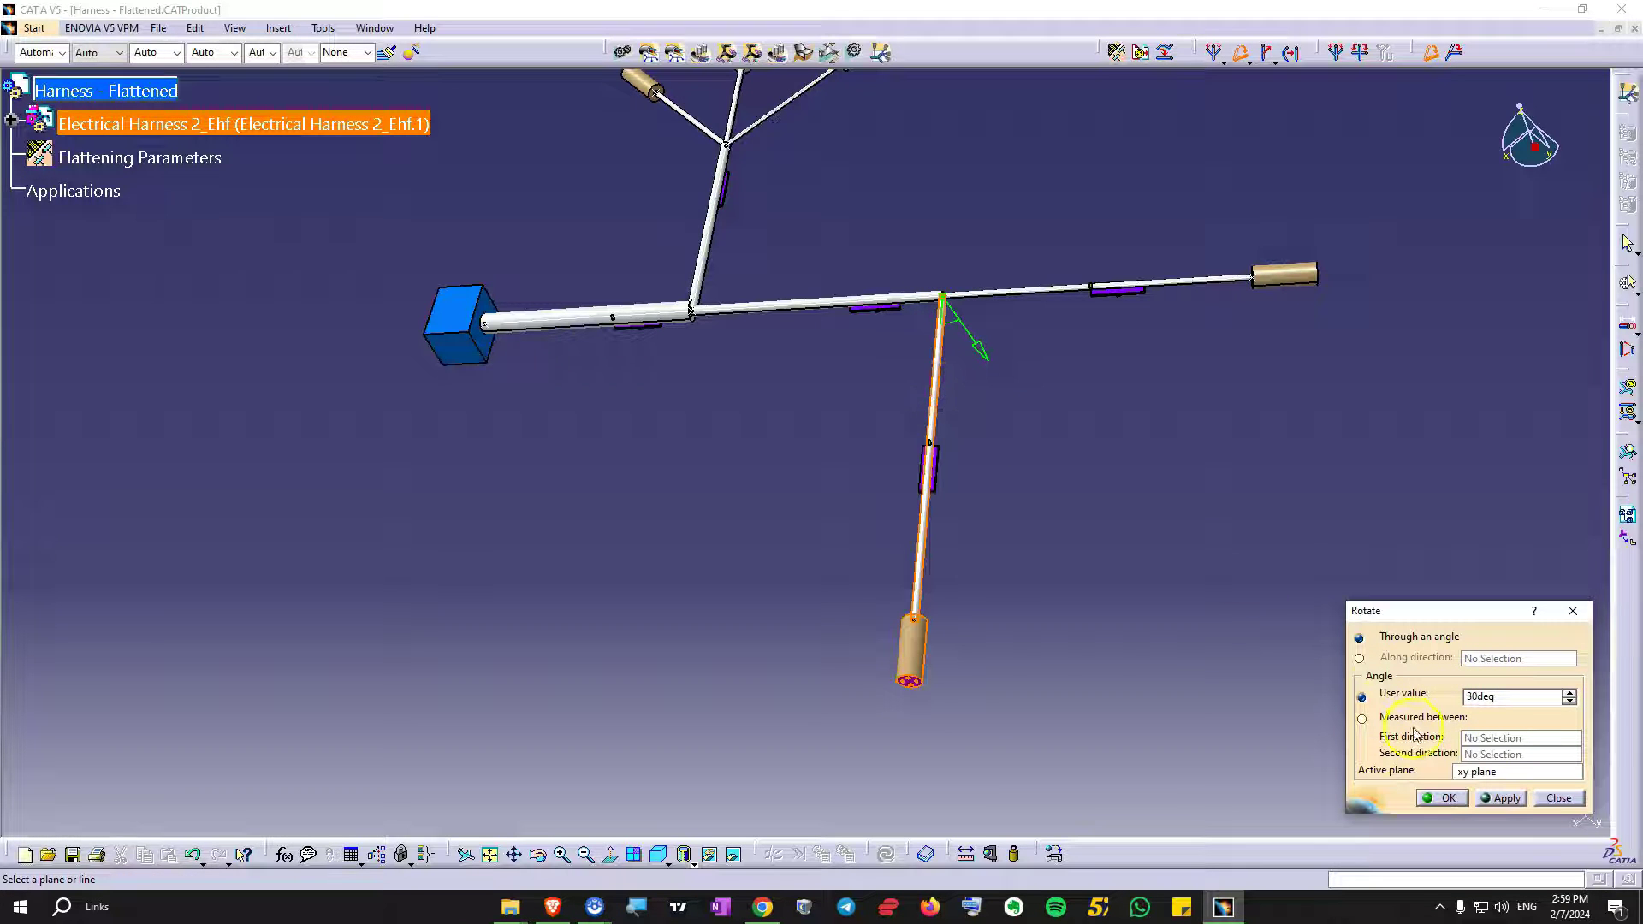
click(1503, 798)
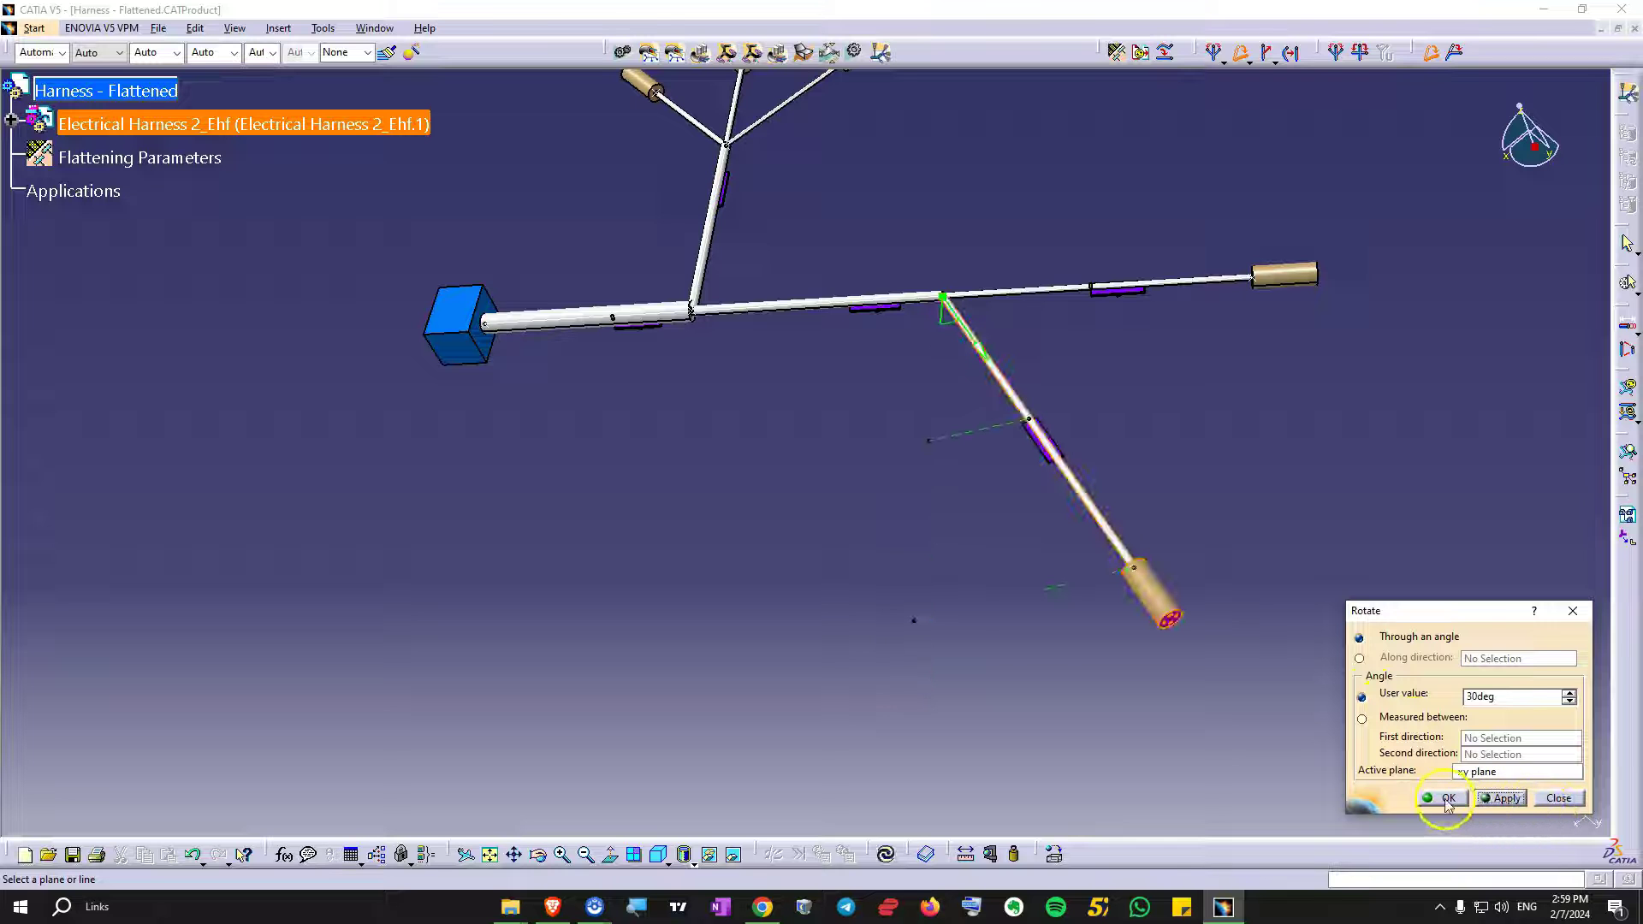
click(1445, 799)
- Rotate the lower branch by -30deg back to its original direction
middle_drag(889, 462, 1070, 367)
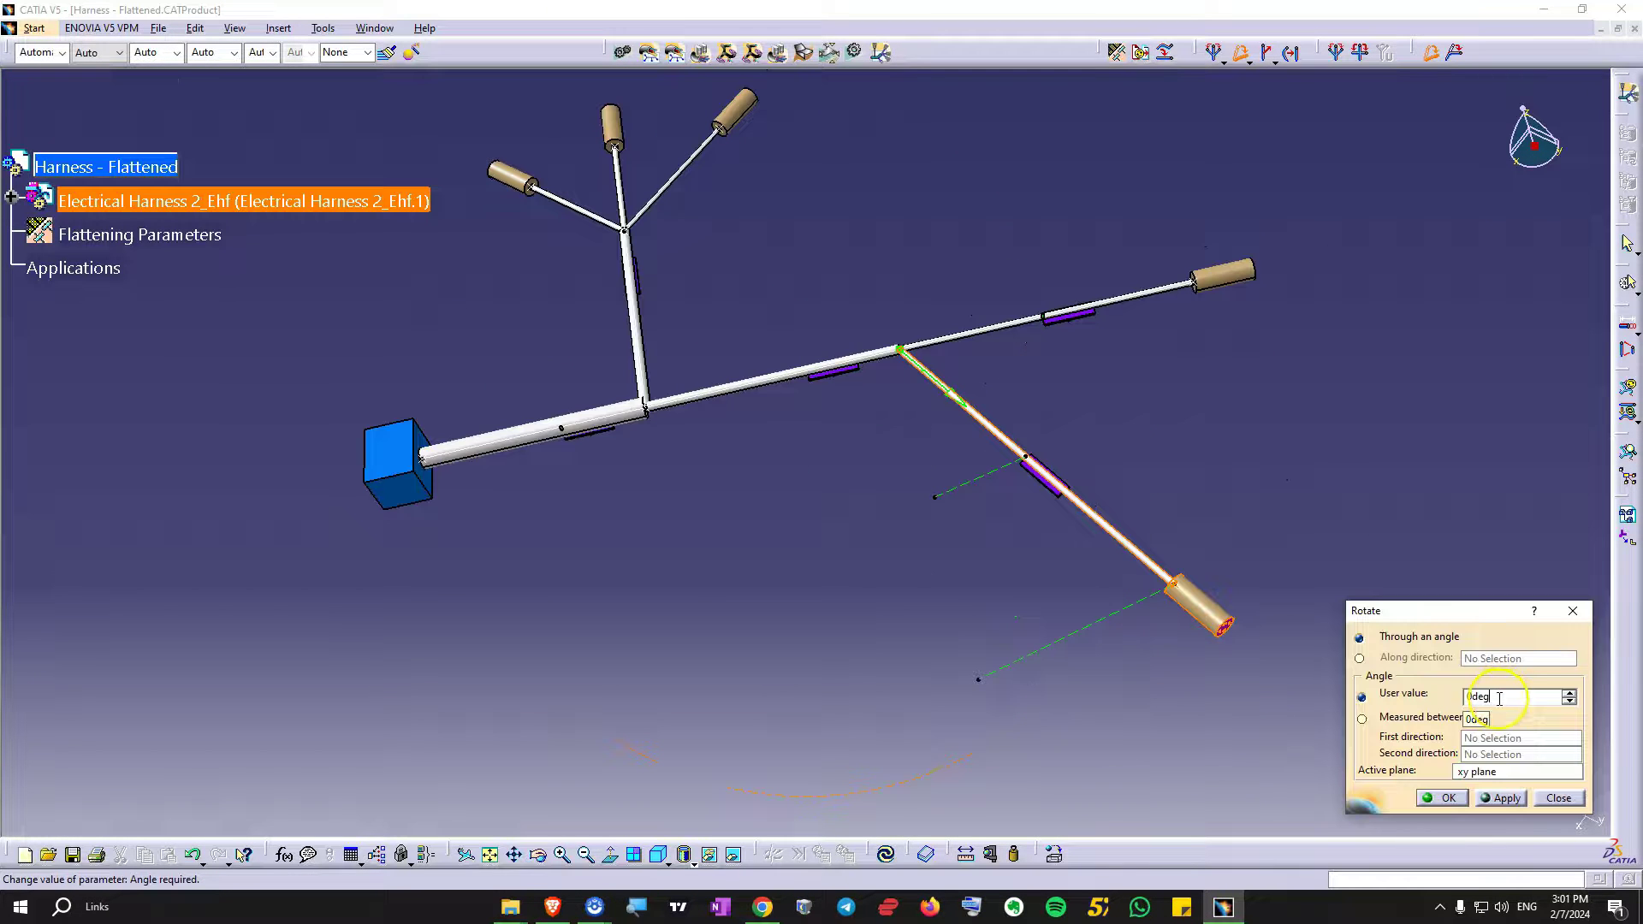
double_click(1460, 697)
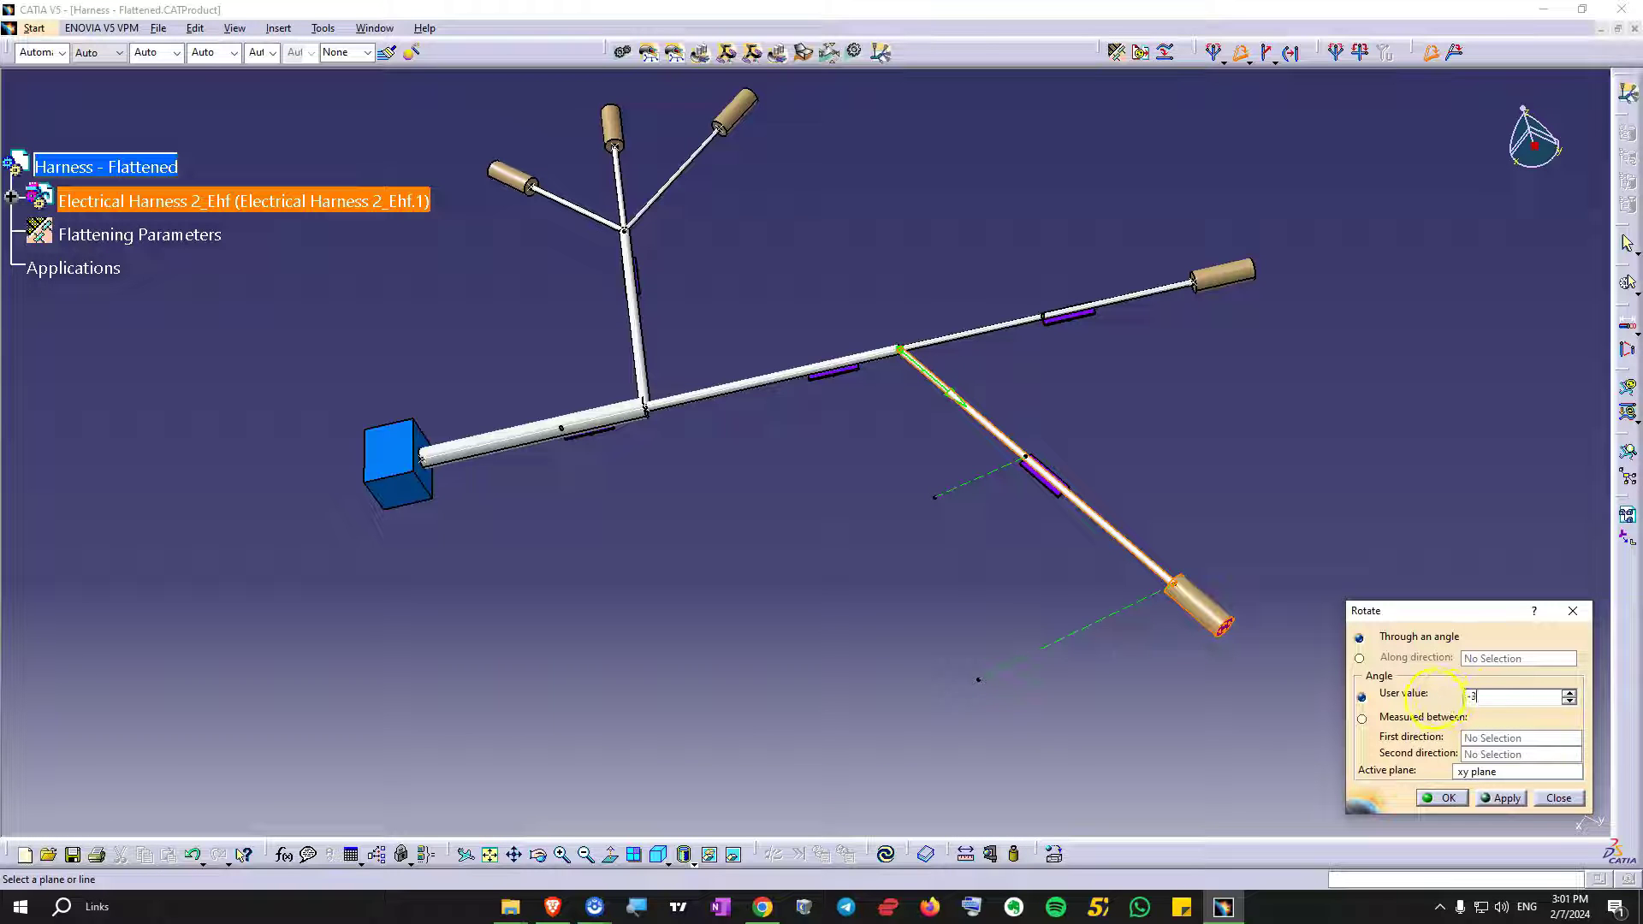
text(-30)
click(1504, 799)
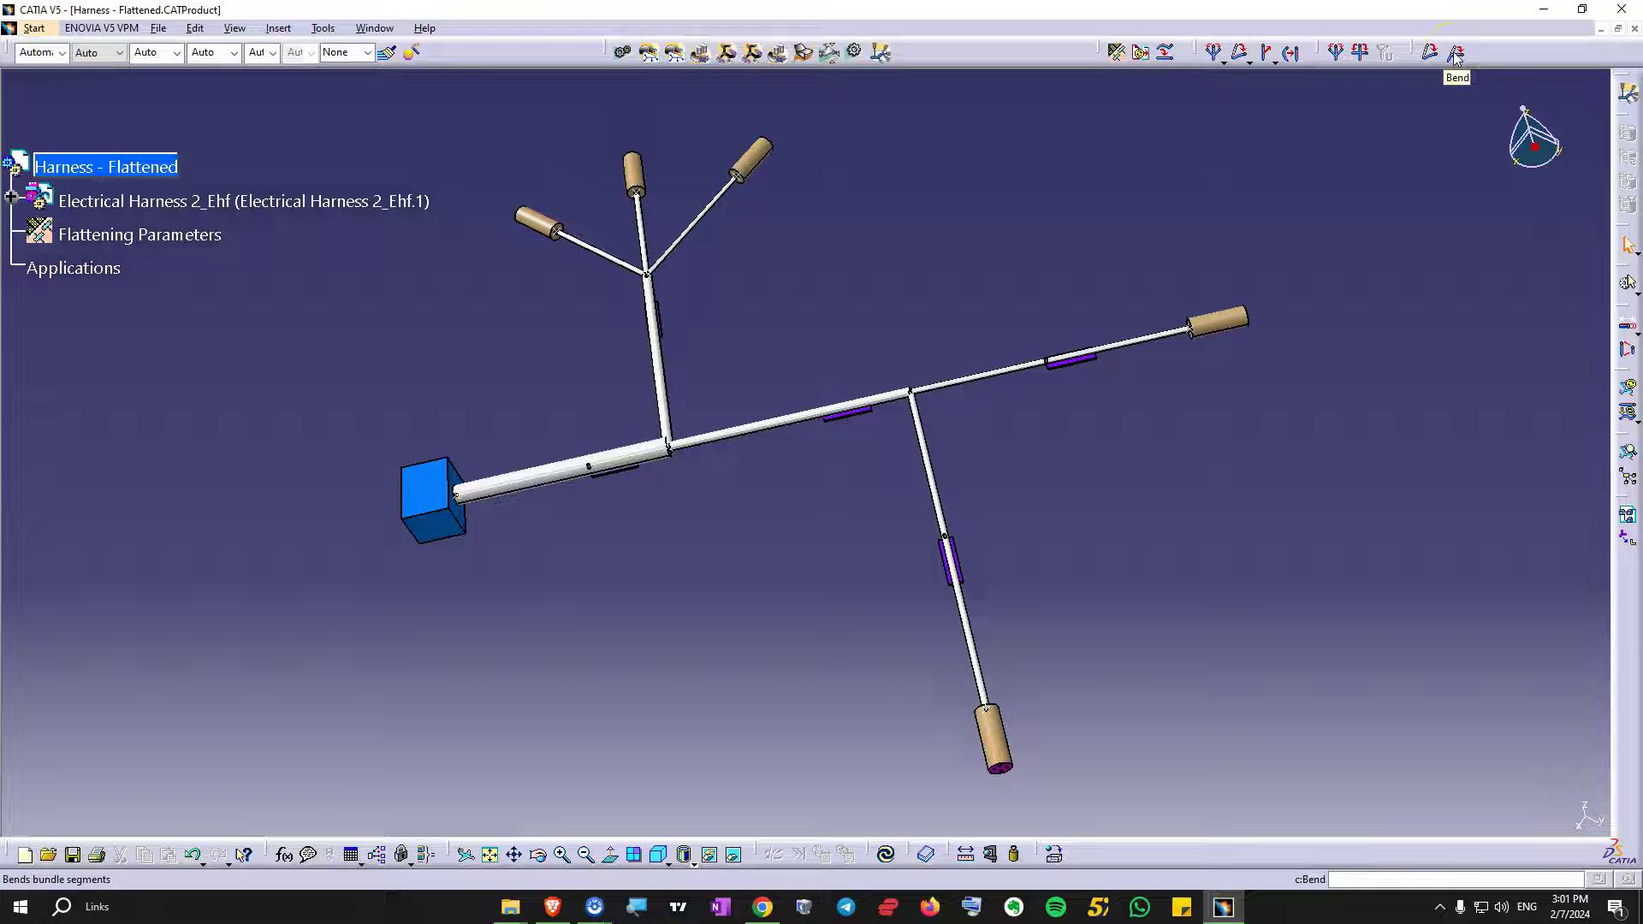
- Bend the upper-right bundle segment 45deg at its junction
click(1455, 55)
click(1117, 489)
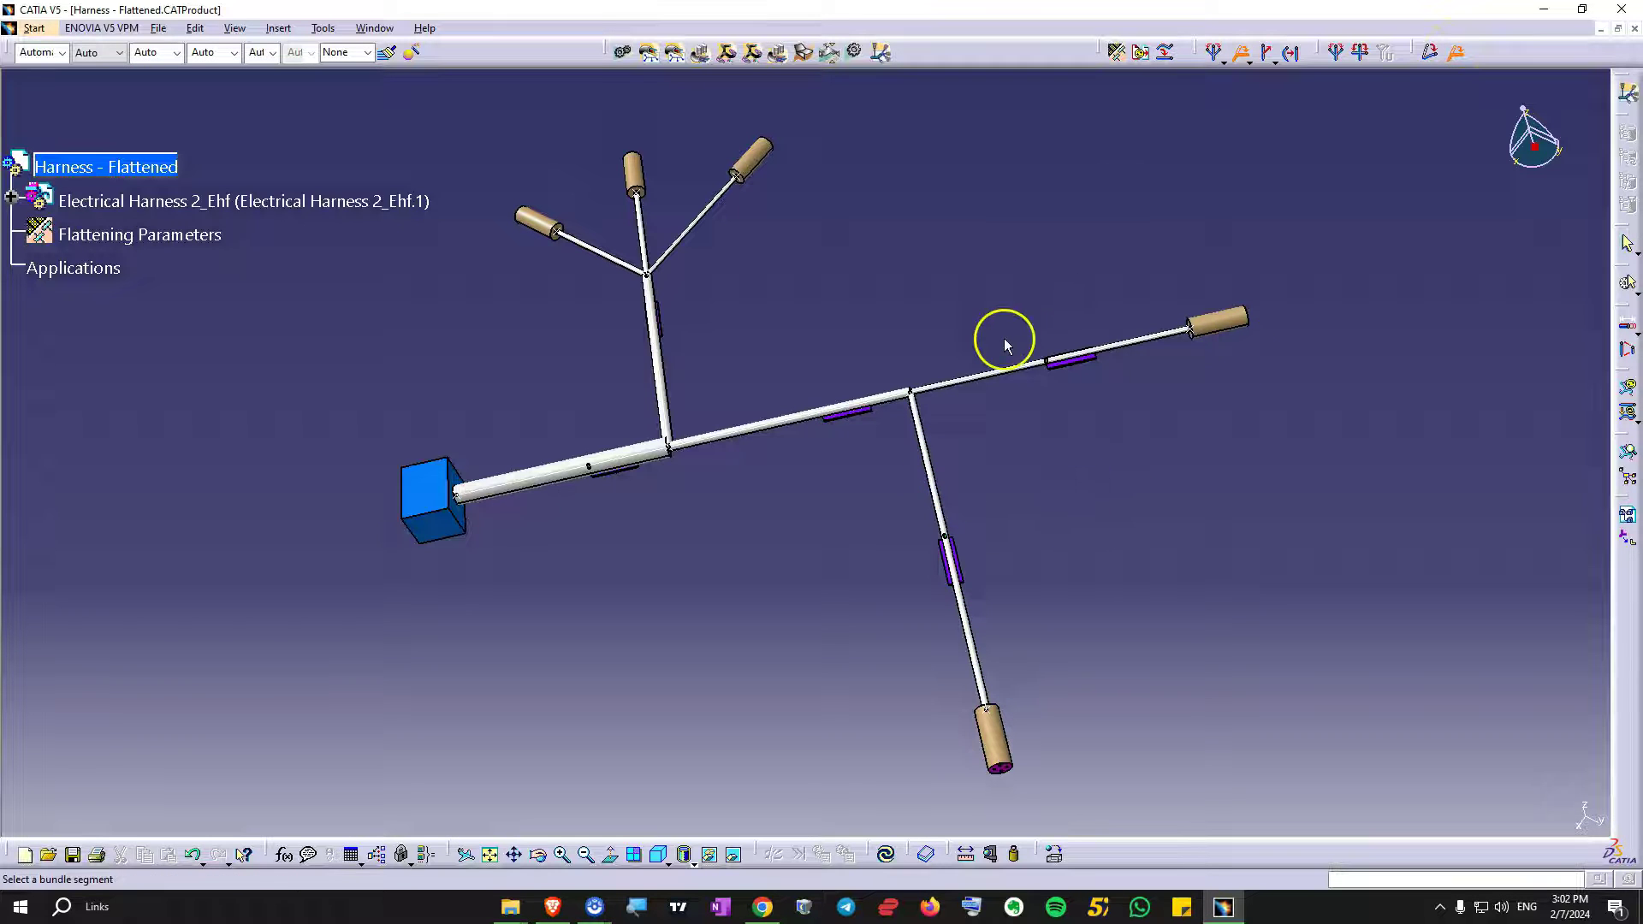
click(1010, 374)
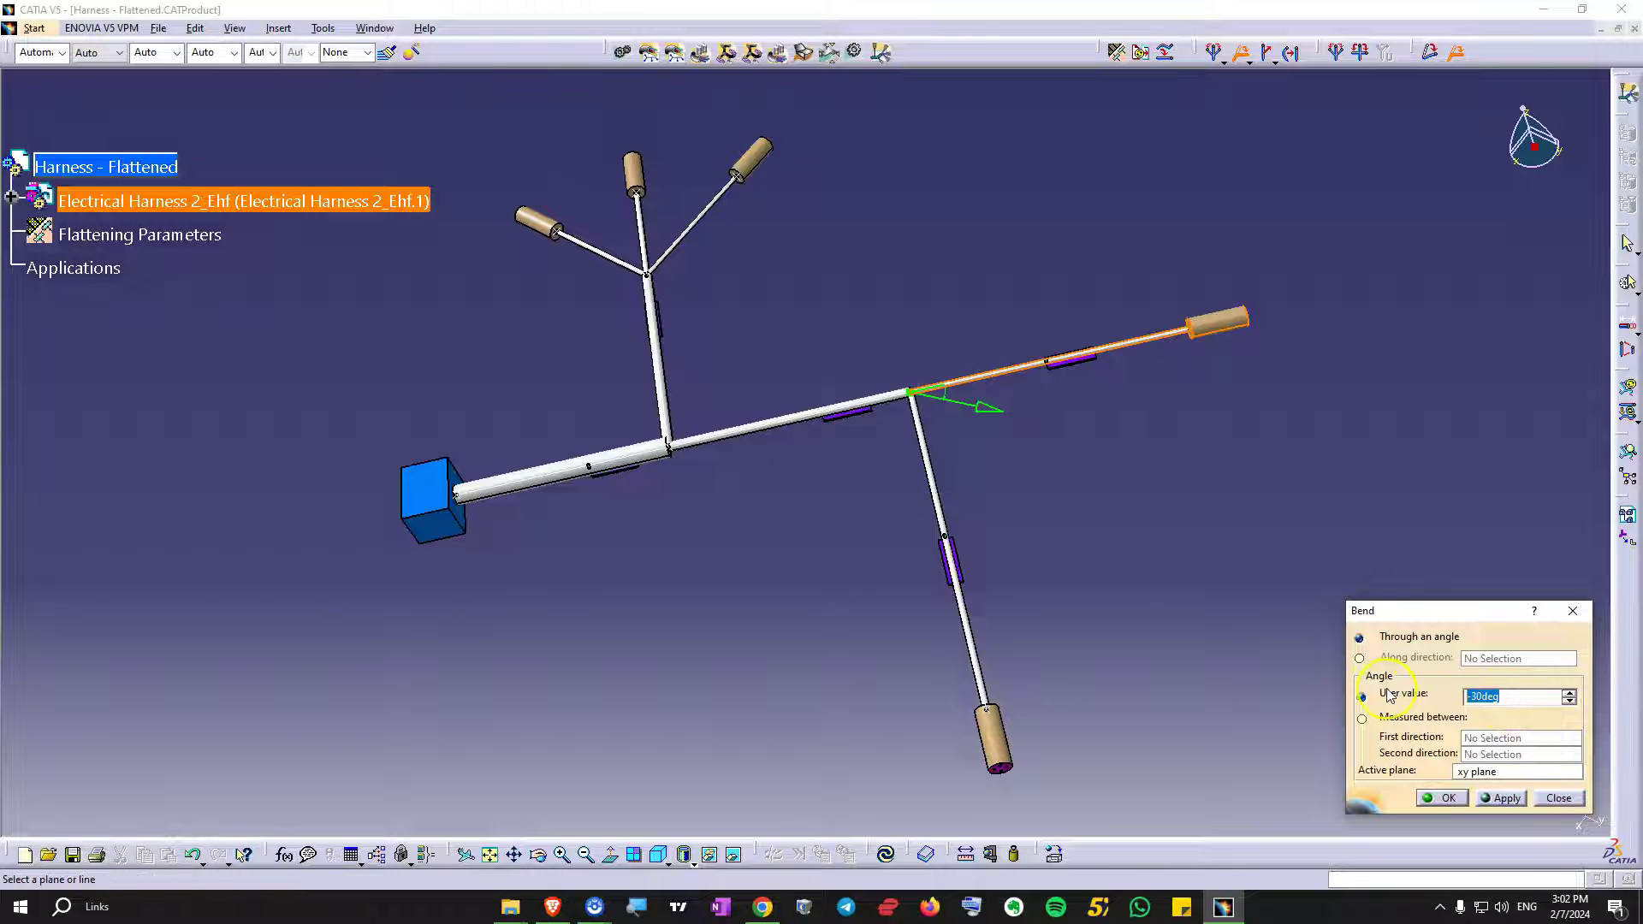
text(45)
click(1504, 797)
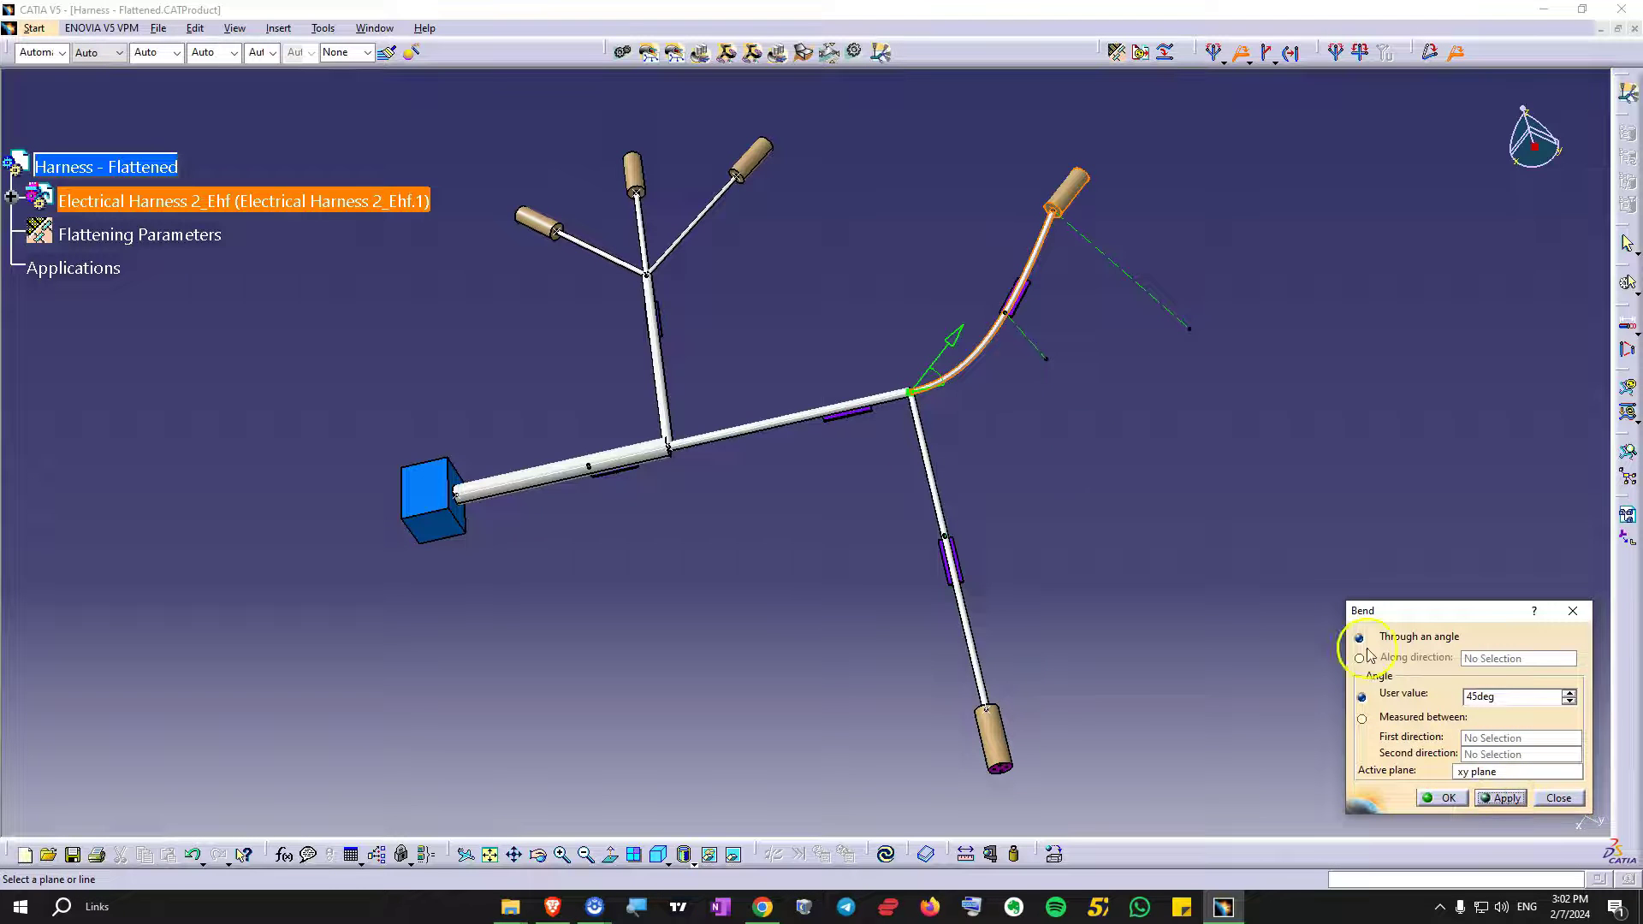
middle_drag(1034, 400, 1041, 587)
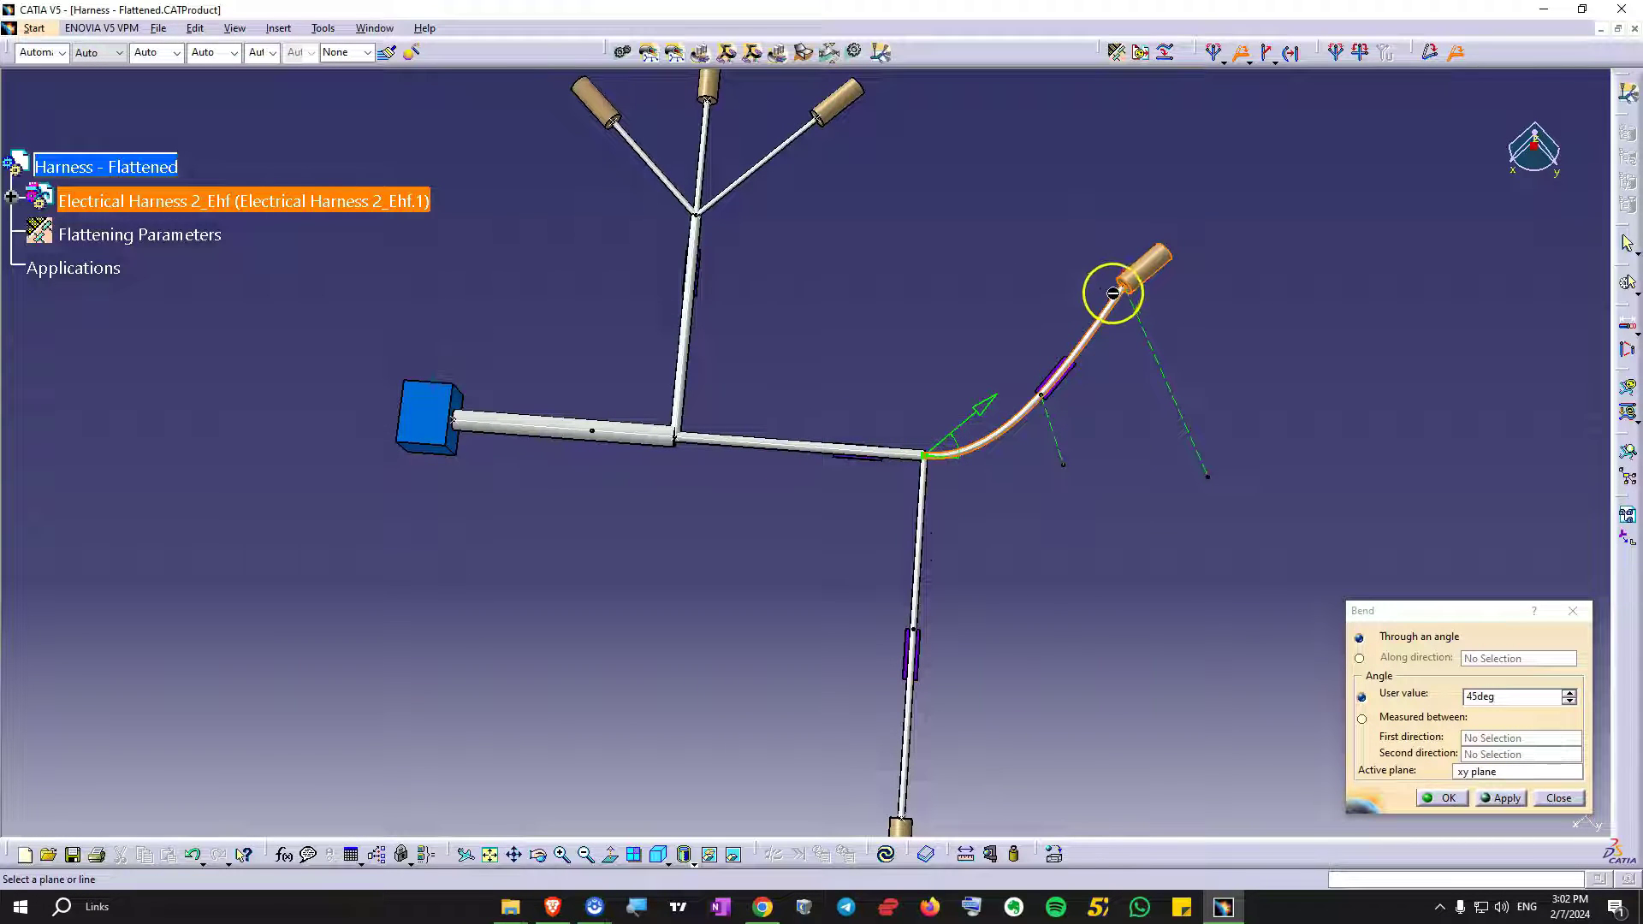
middle_drag(1107, 282, 900, 342)
click(1443, 798)
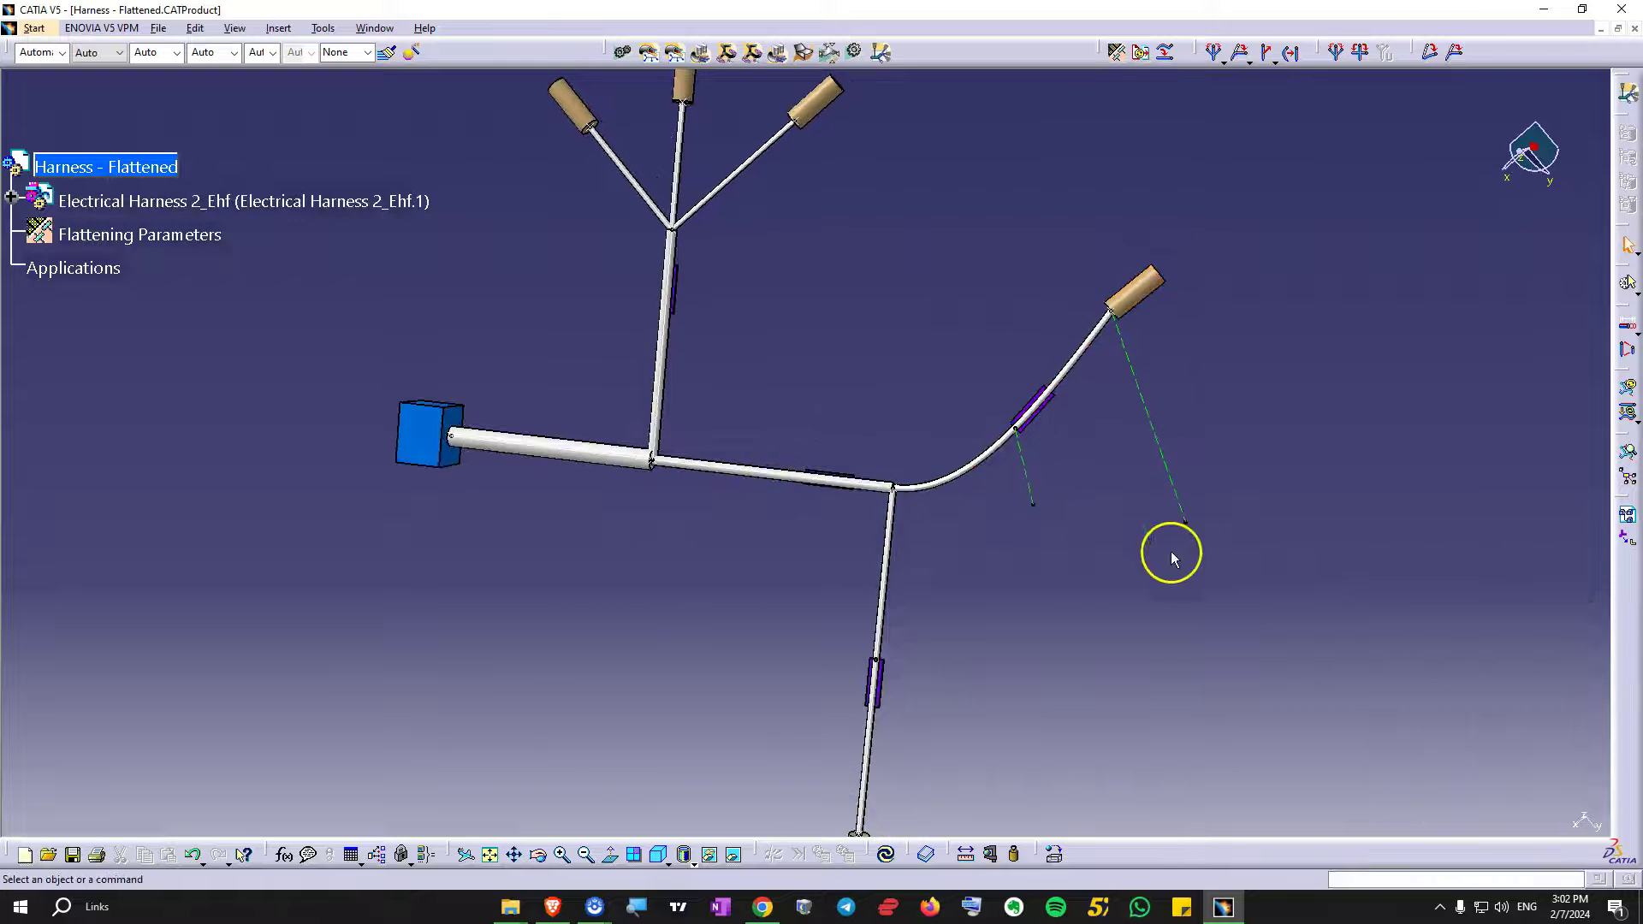
middle_drag(1074, 593, 799, 491)
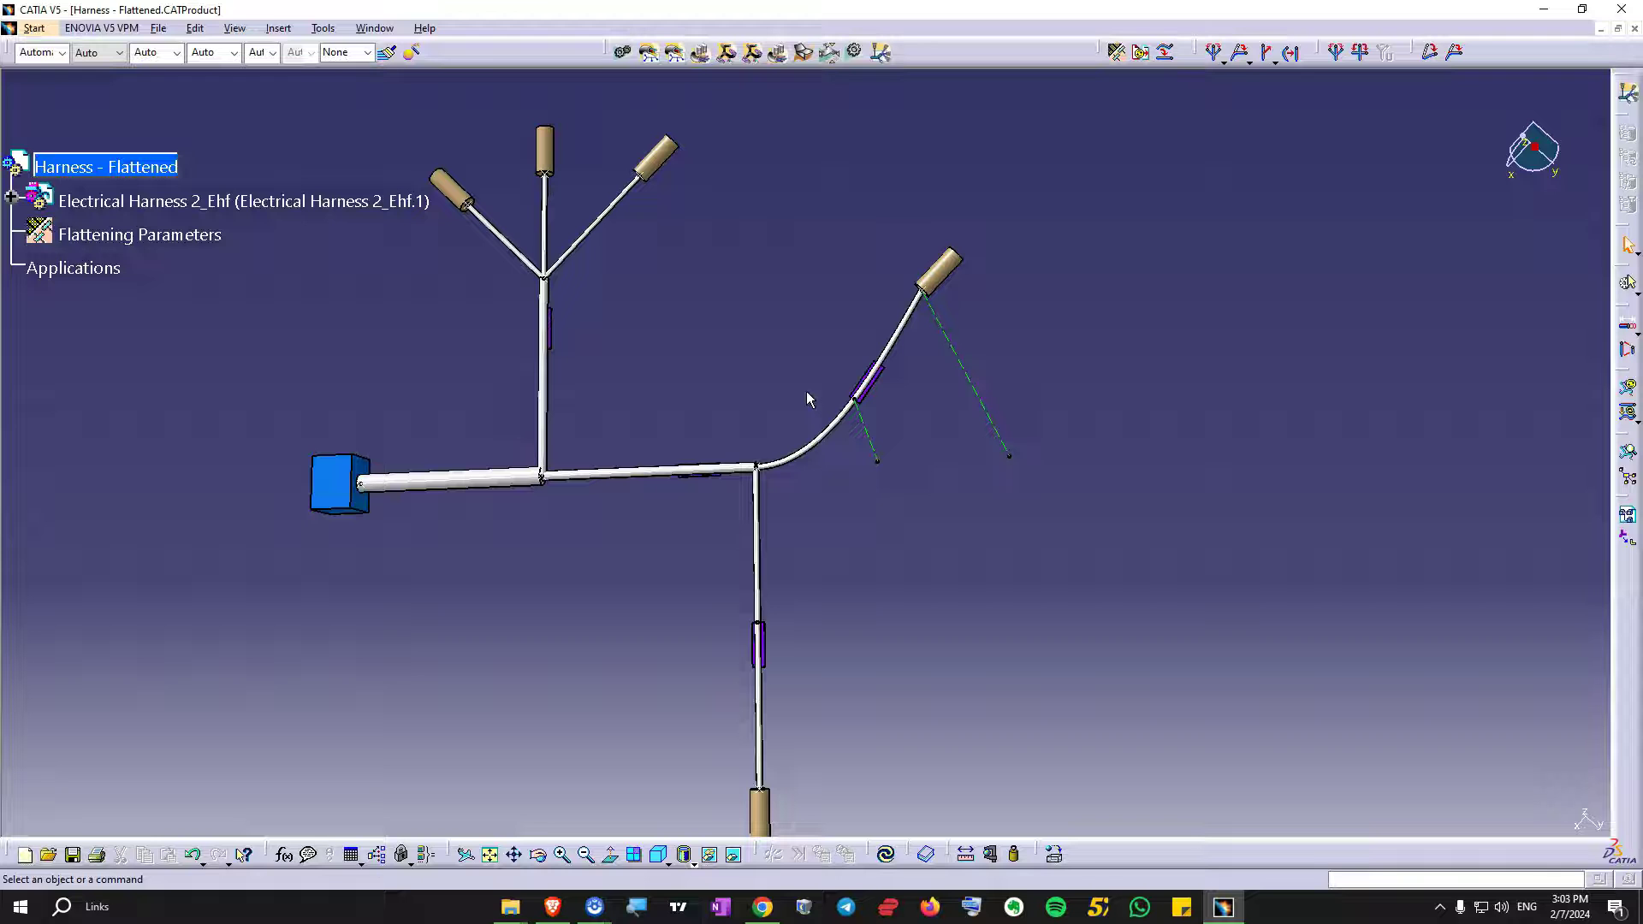
click(1272, 55)
- Start a quick roll and select the right branch bundle near its connector
drag(1275, 60, 925, 58)
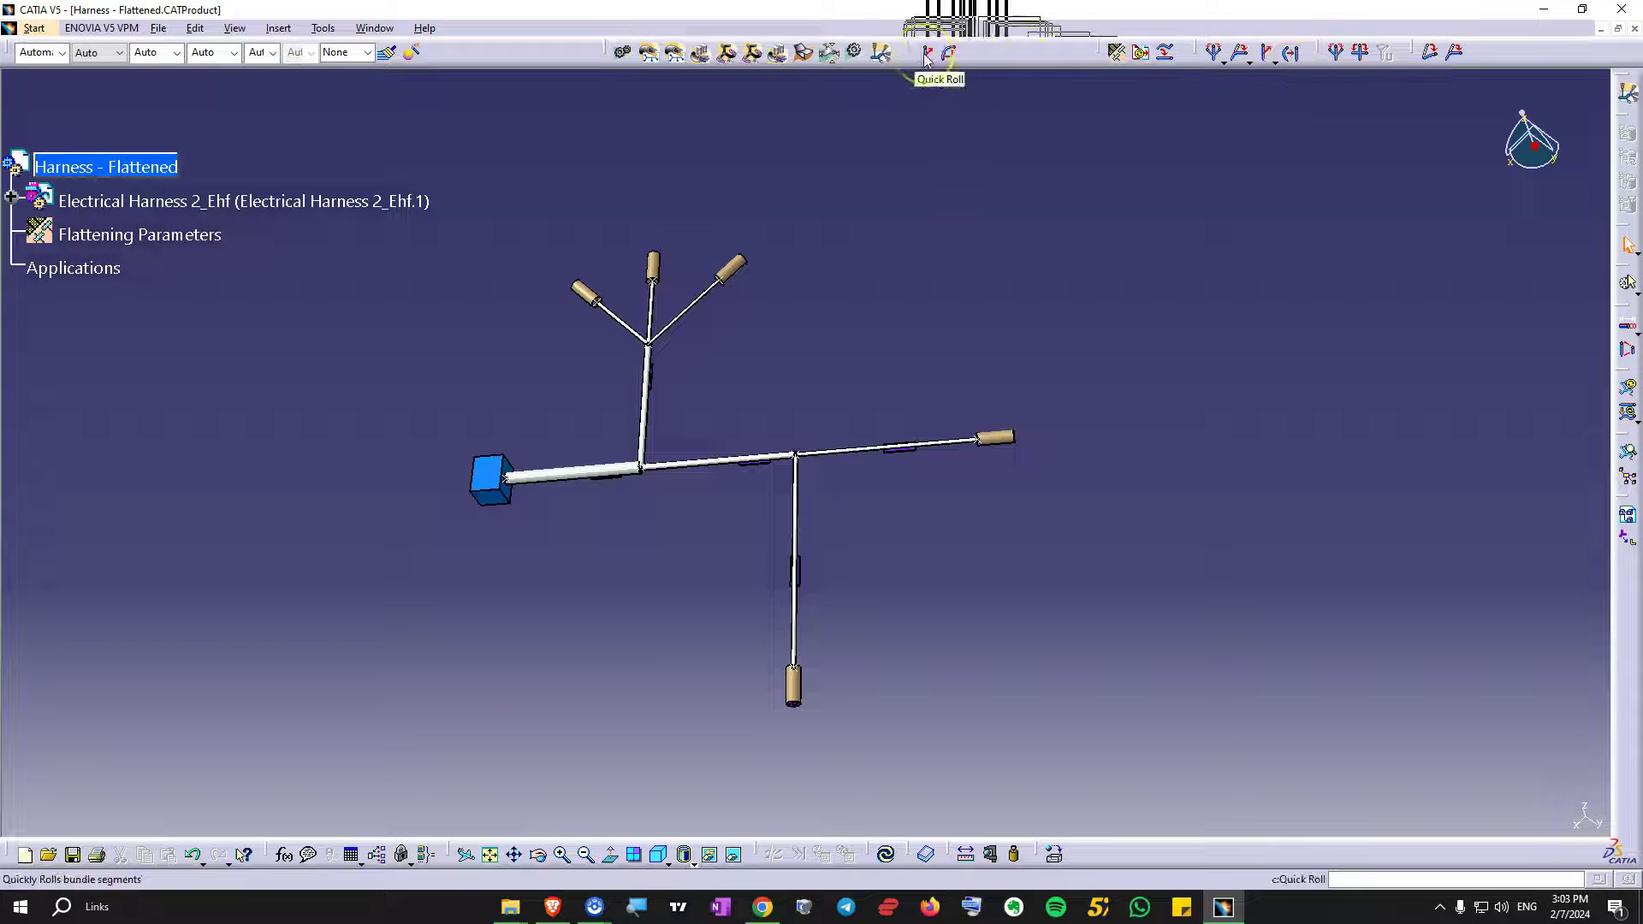
click(950, 55)
click(929, 55)
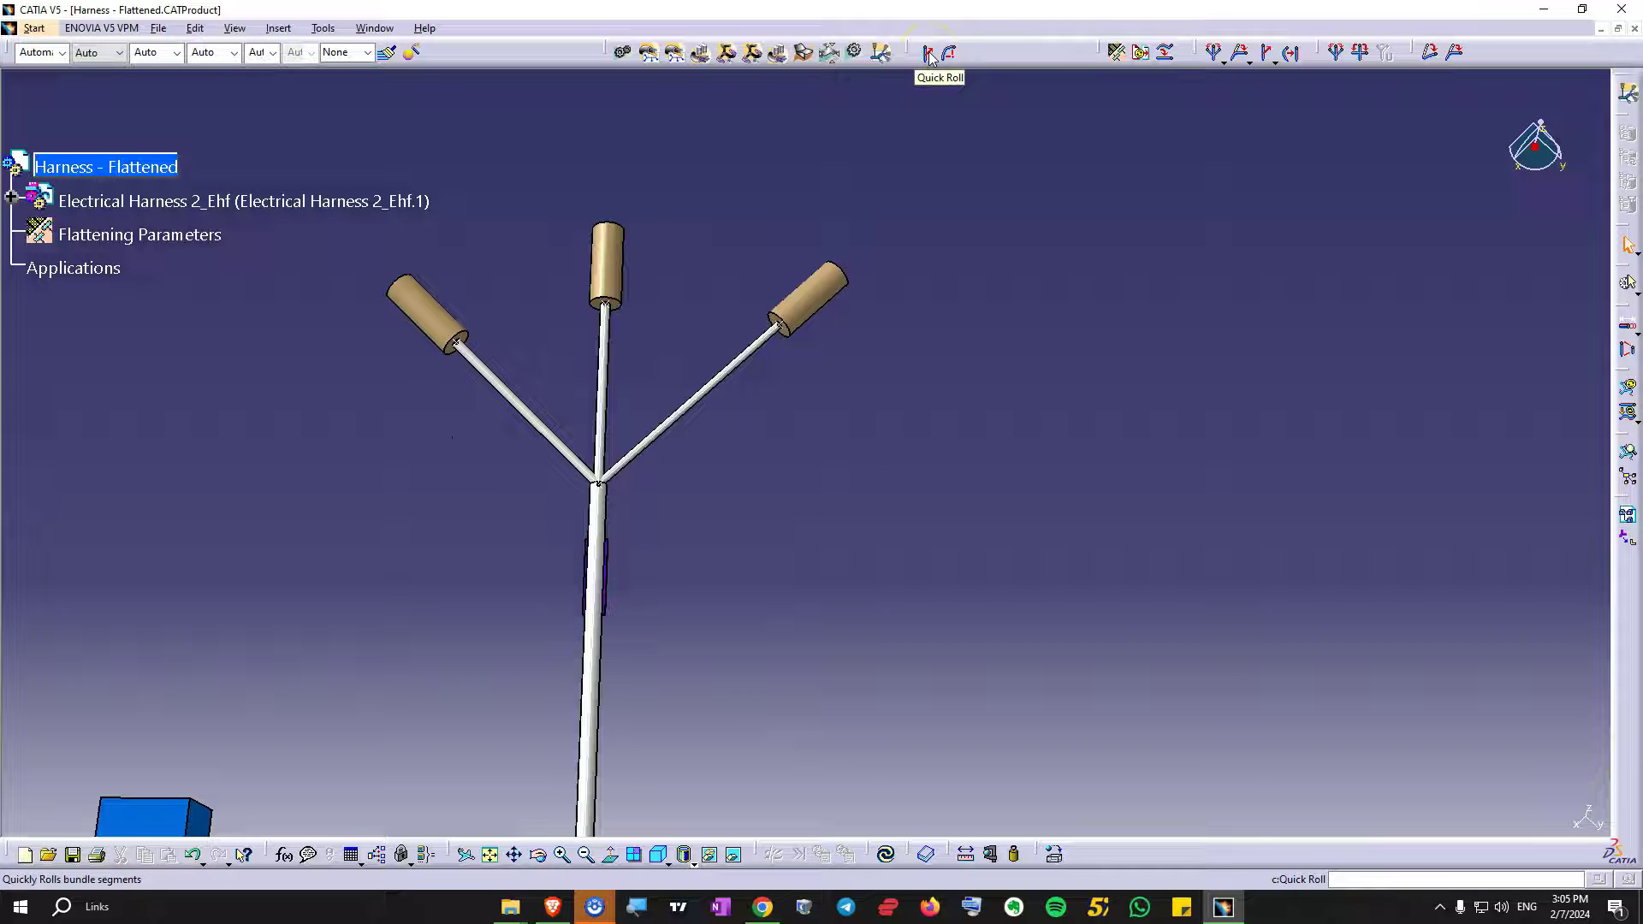
click(929, 55)
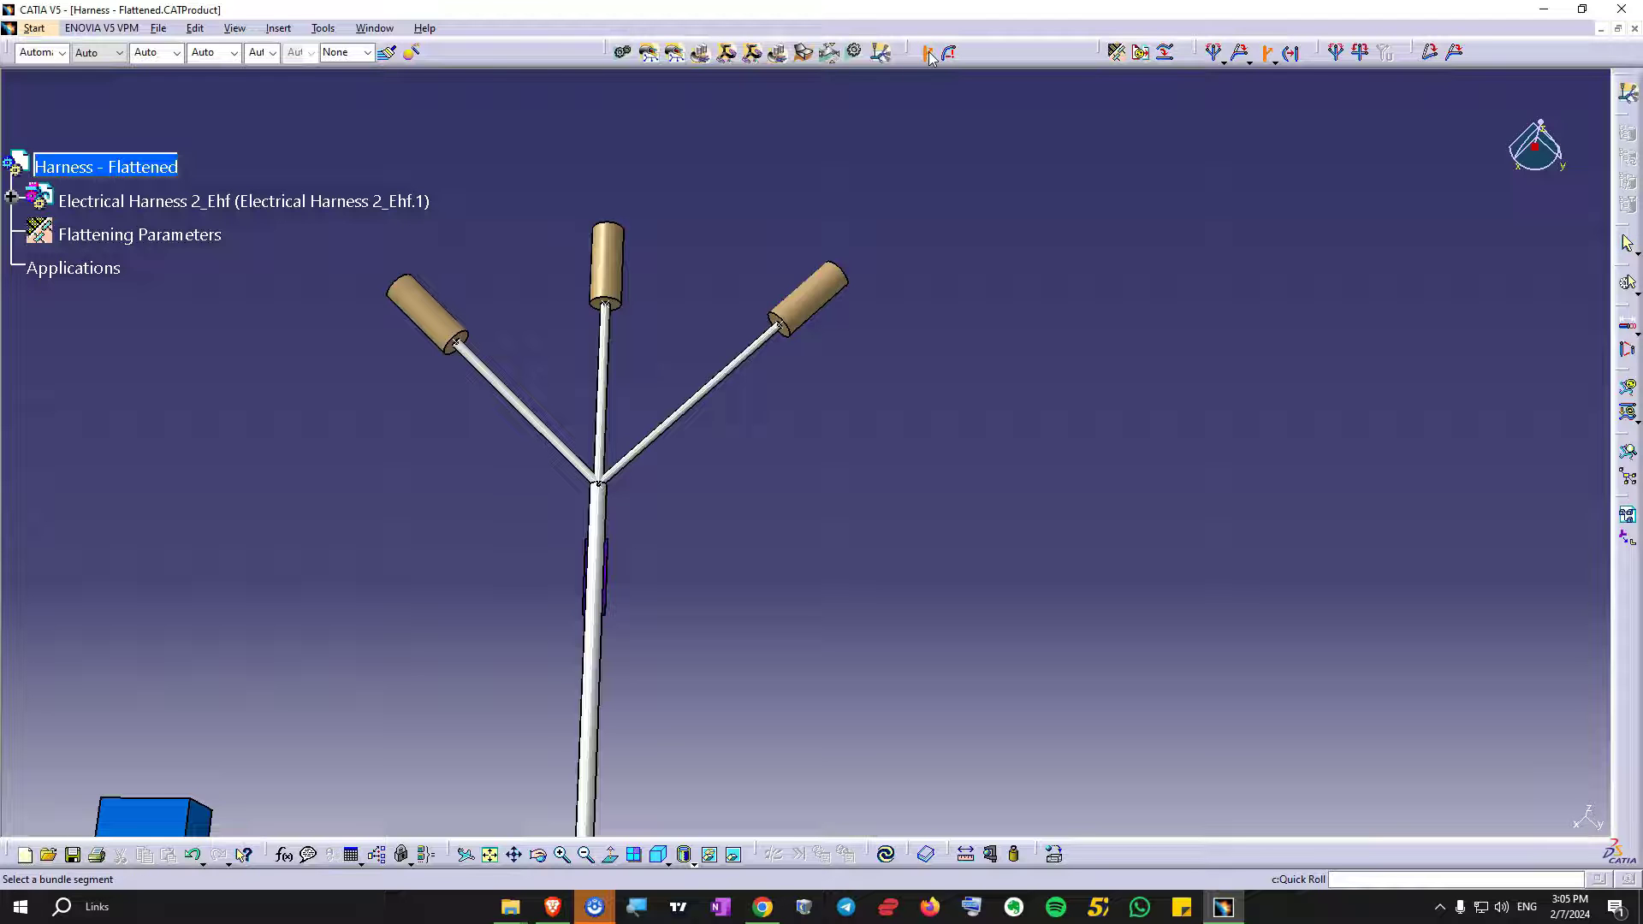
click(733, 370)
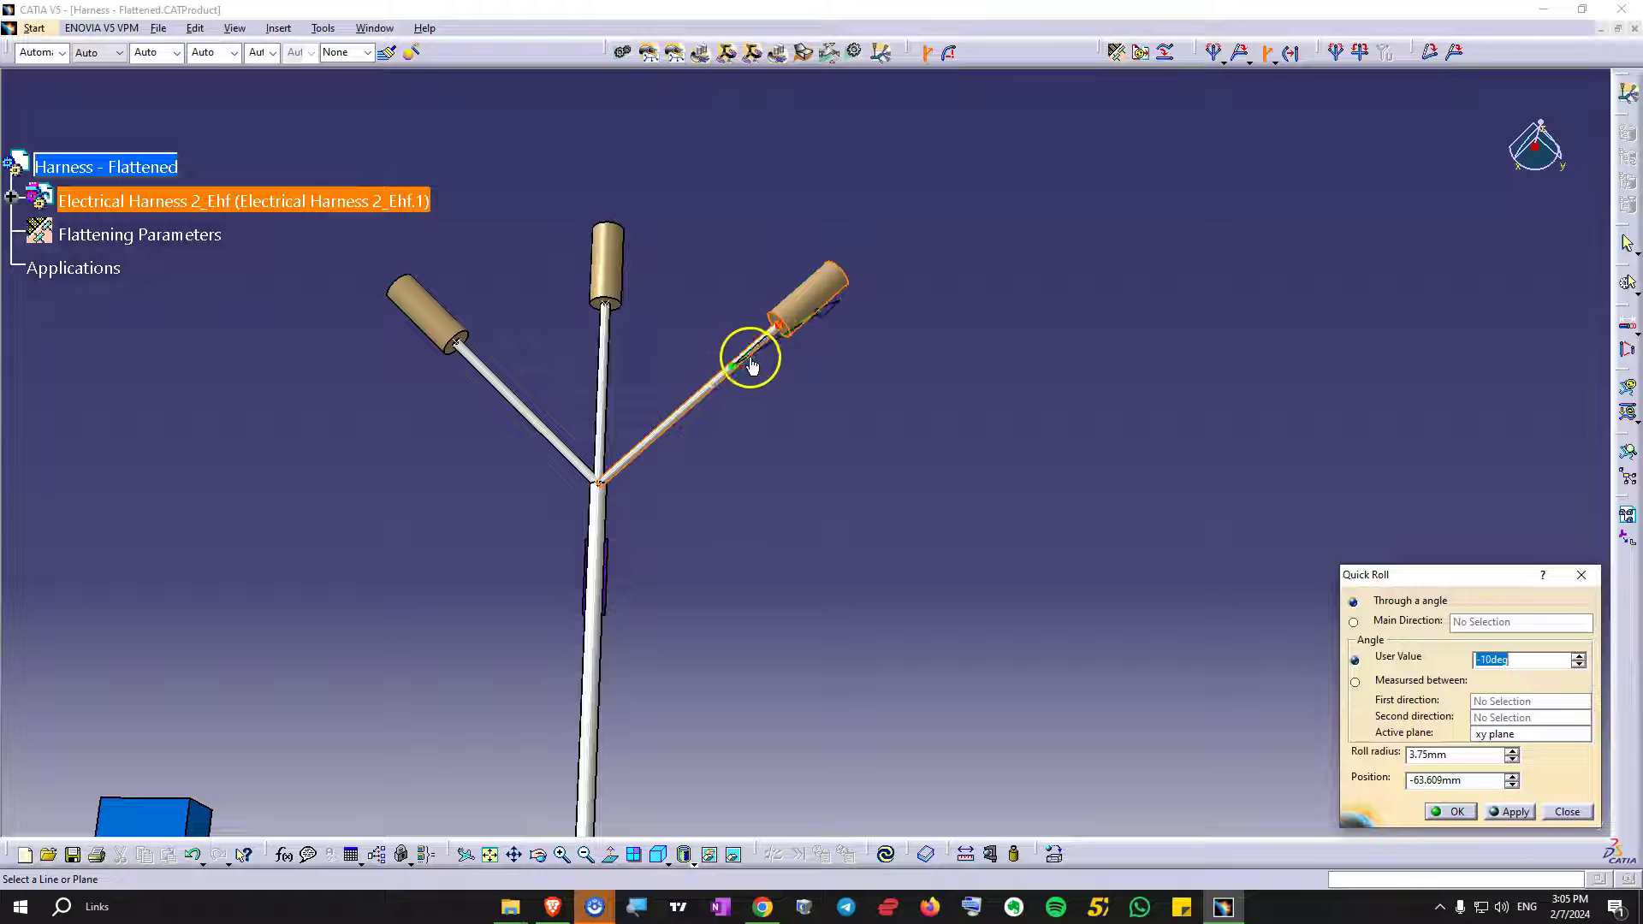
click(1565, 811)
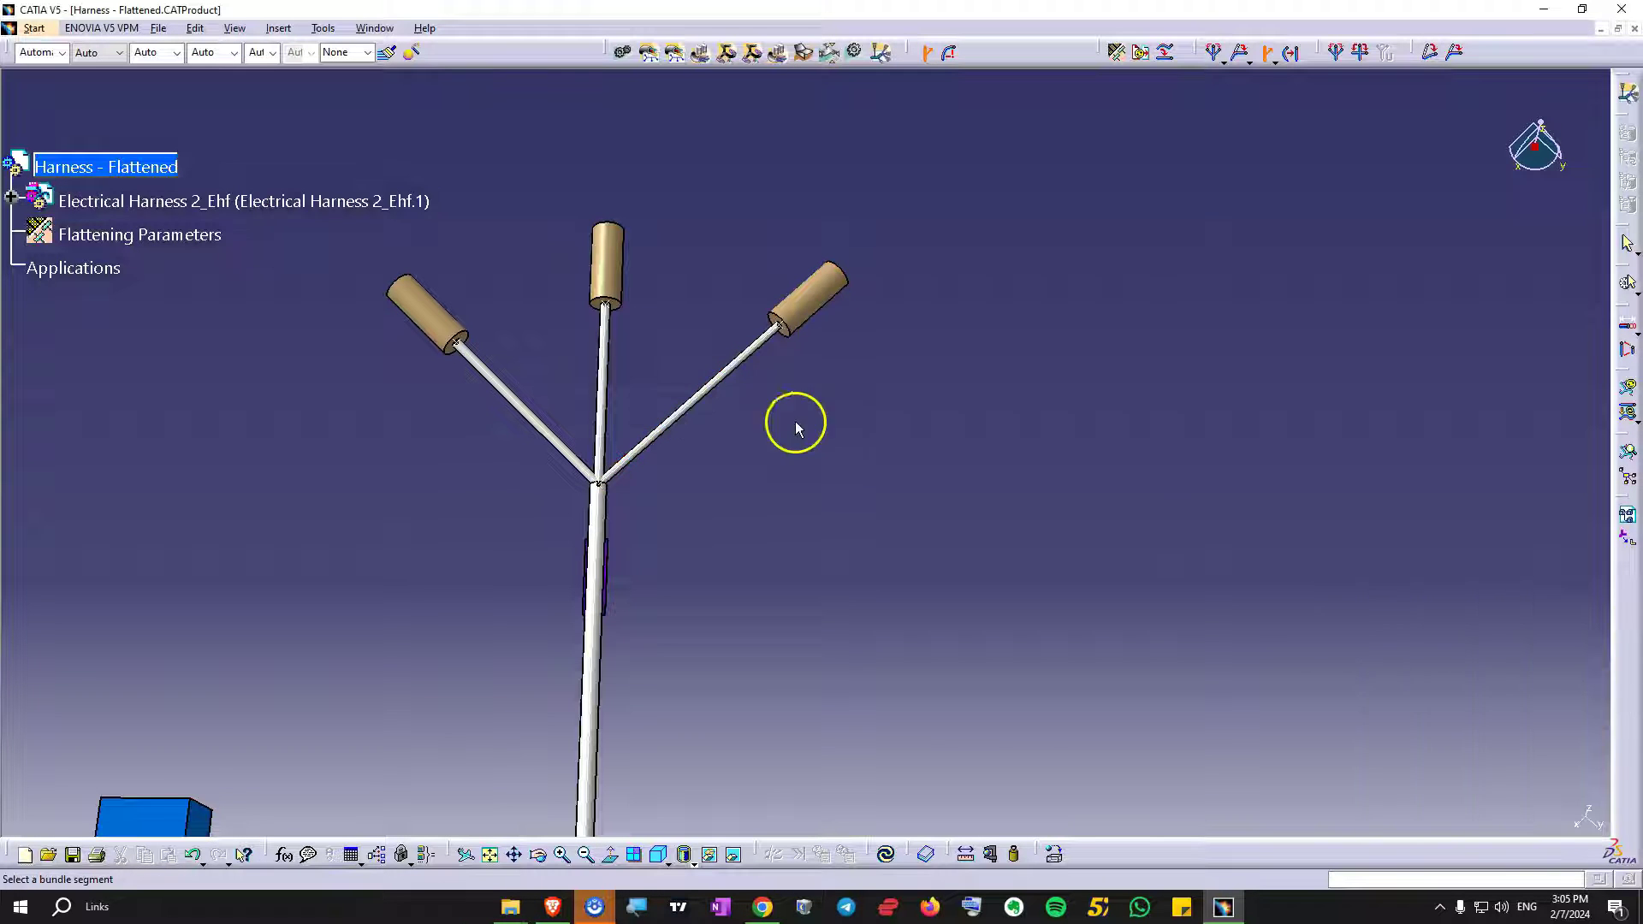
click(712, 395)
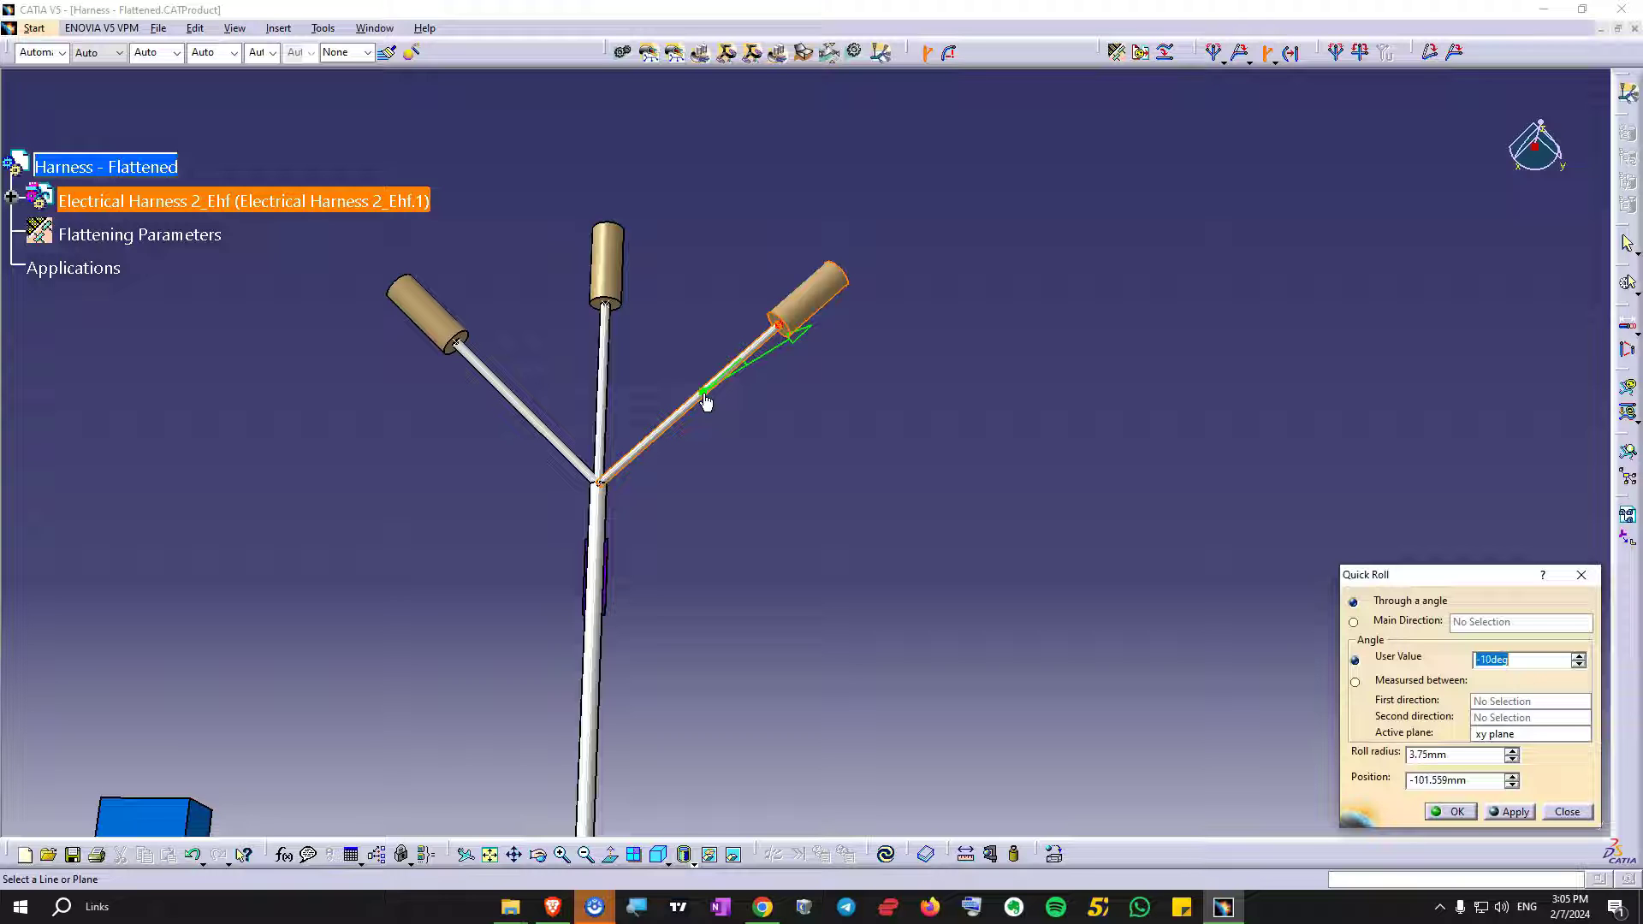
mouse_move(706, 400)
mouse_down()
mouse_move(781, 322)
mouse_move(737, 359)
mouse_move(747, 374)
mouse_up()
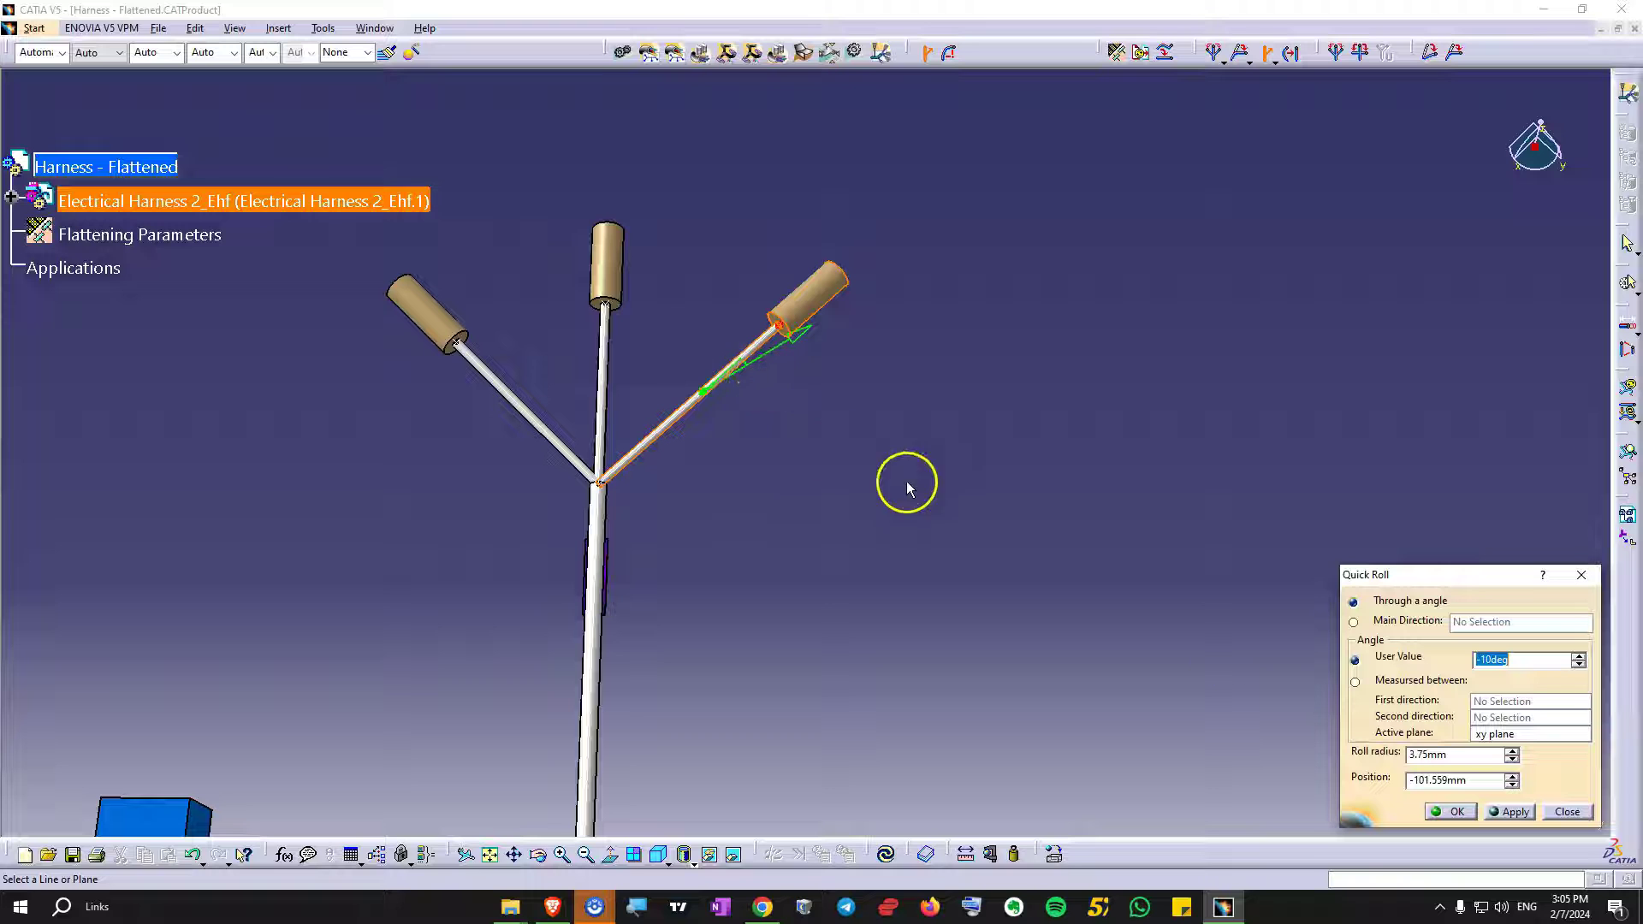
- Apply a trial 30mm-radius roll to the bundle, inspect it, then discard it
click(1489, 664)
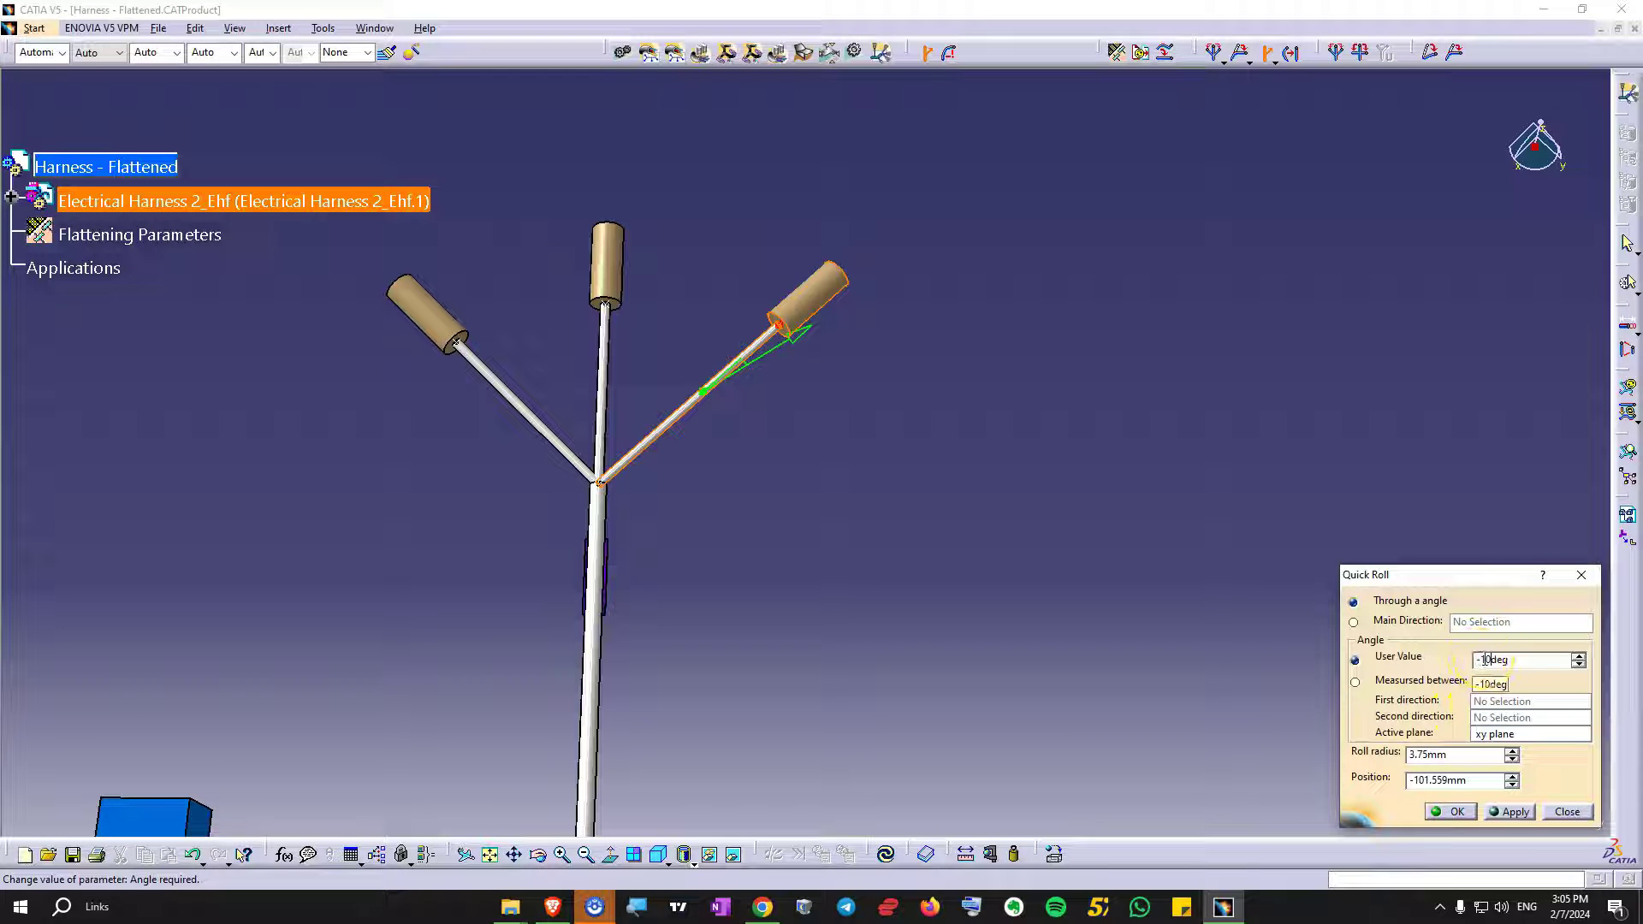
click(1377, 770)
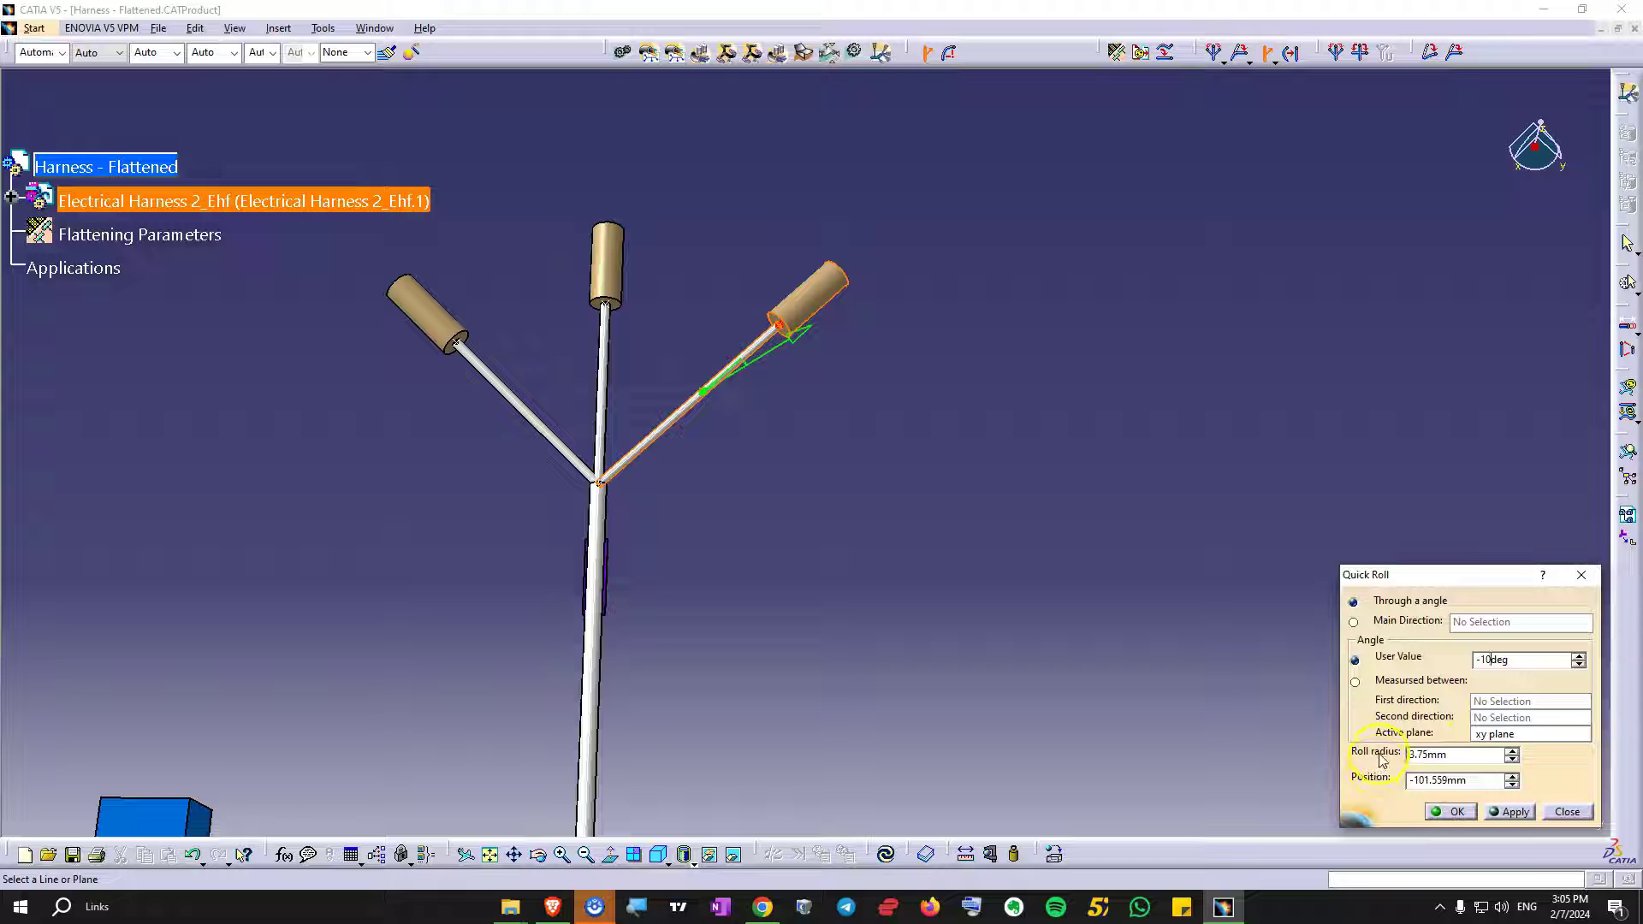
click(1466, 758)
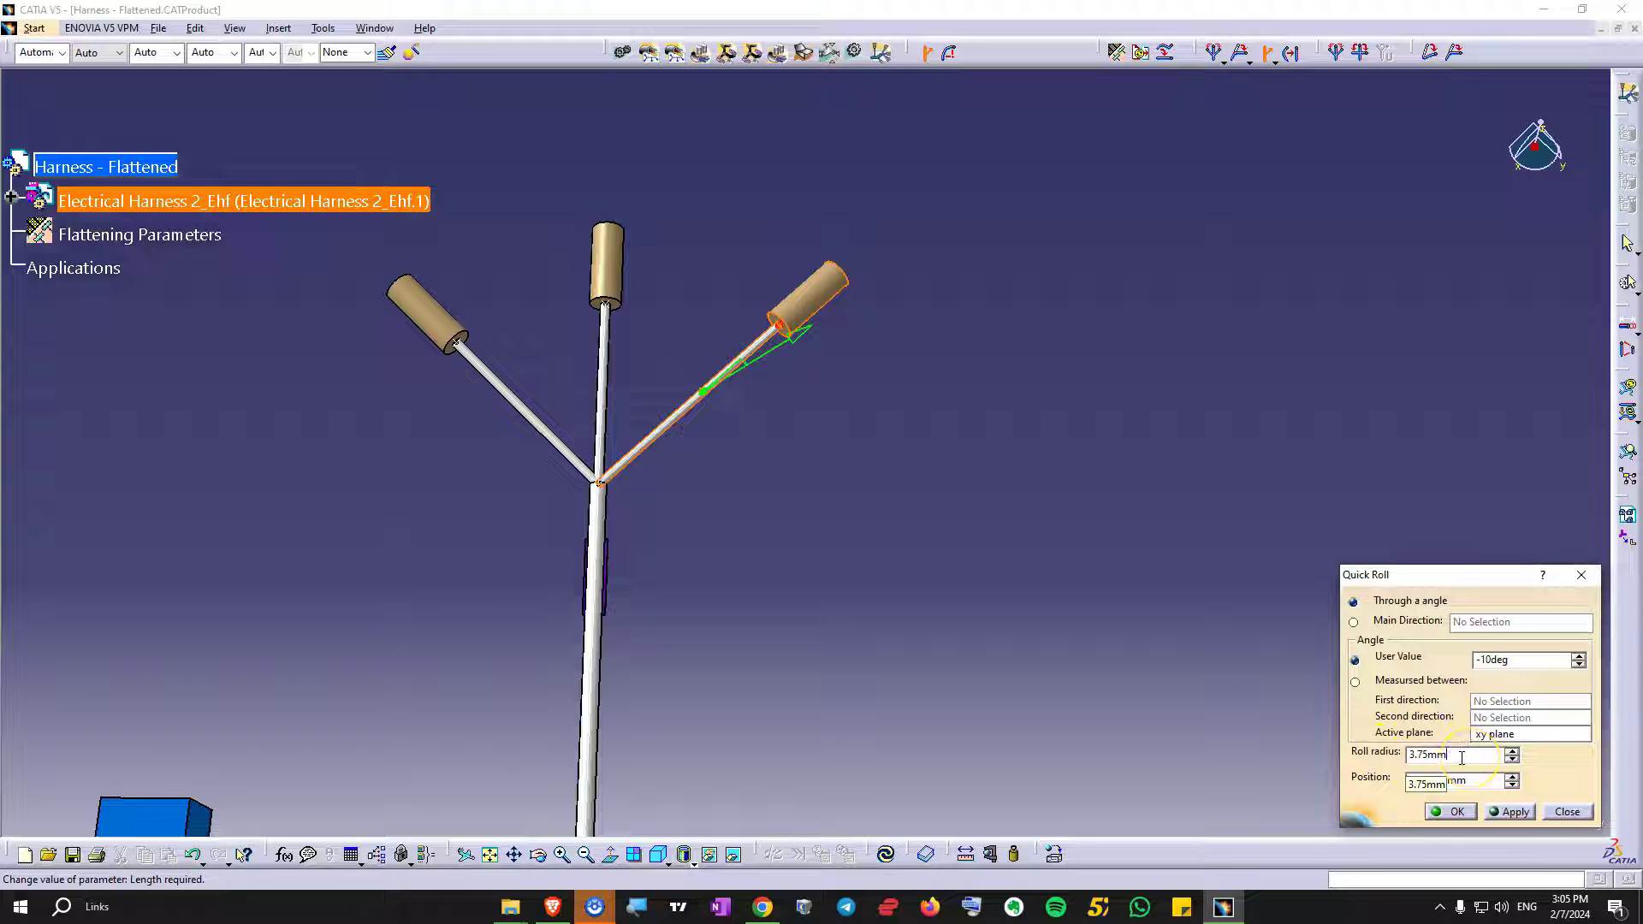
click(1379, 752)
text(30)
click(1509, 811)
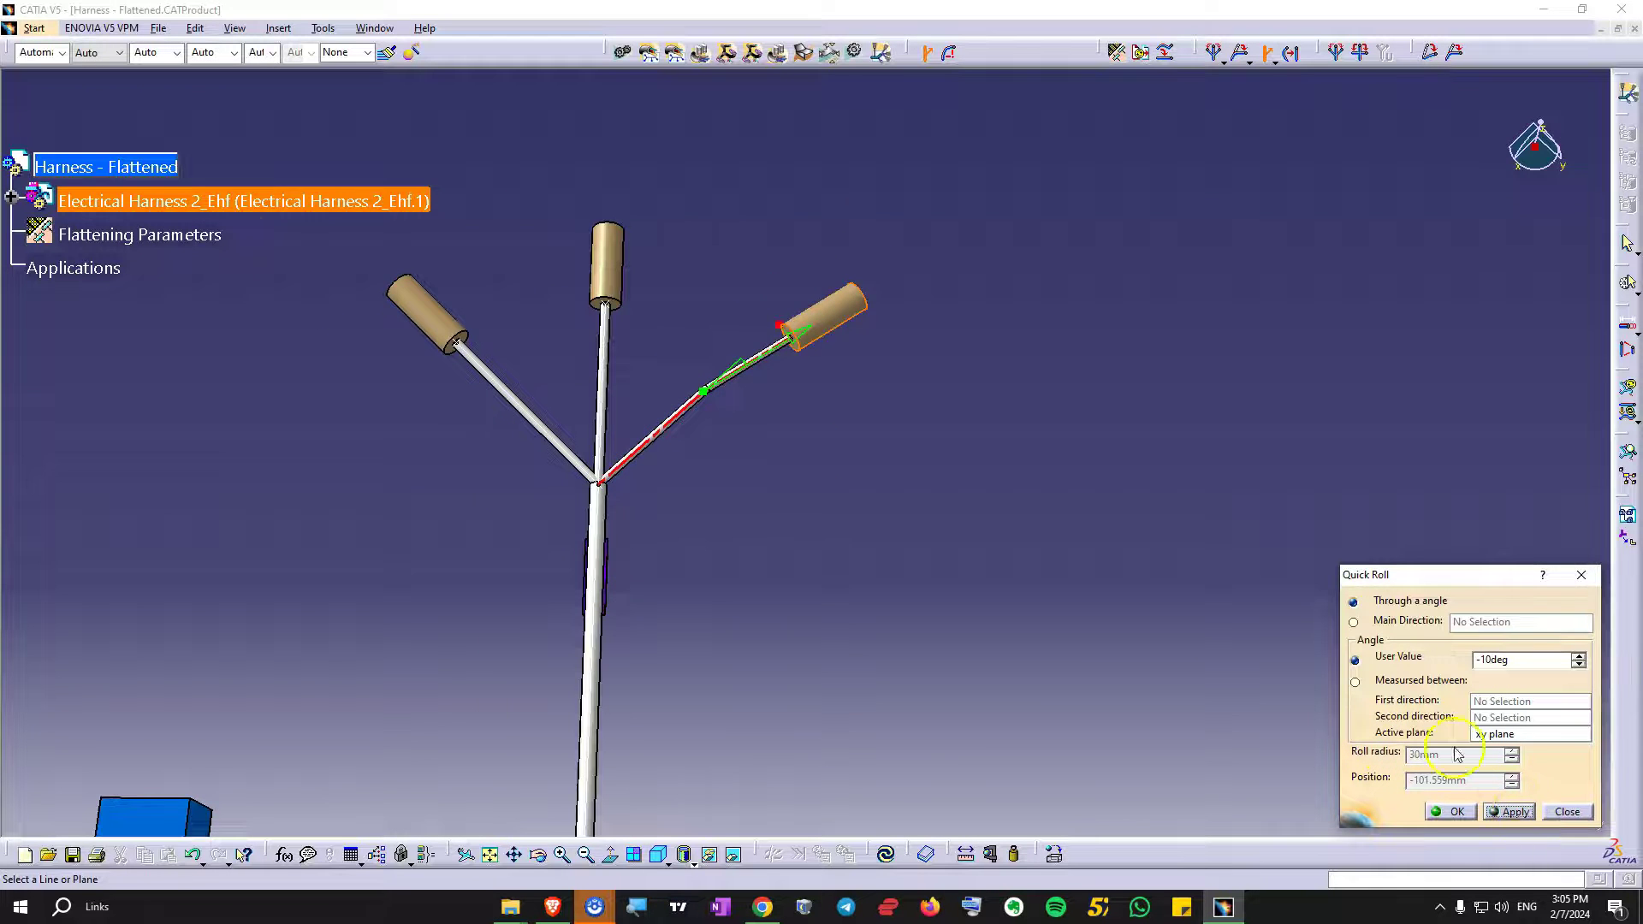
middle_drag(1180, 623, 872, 459)
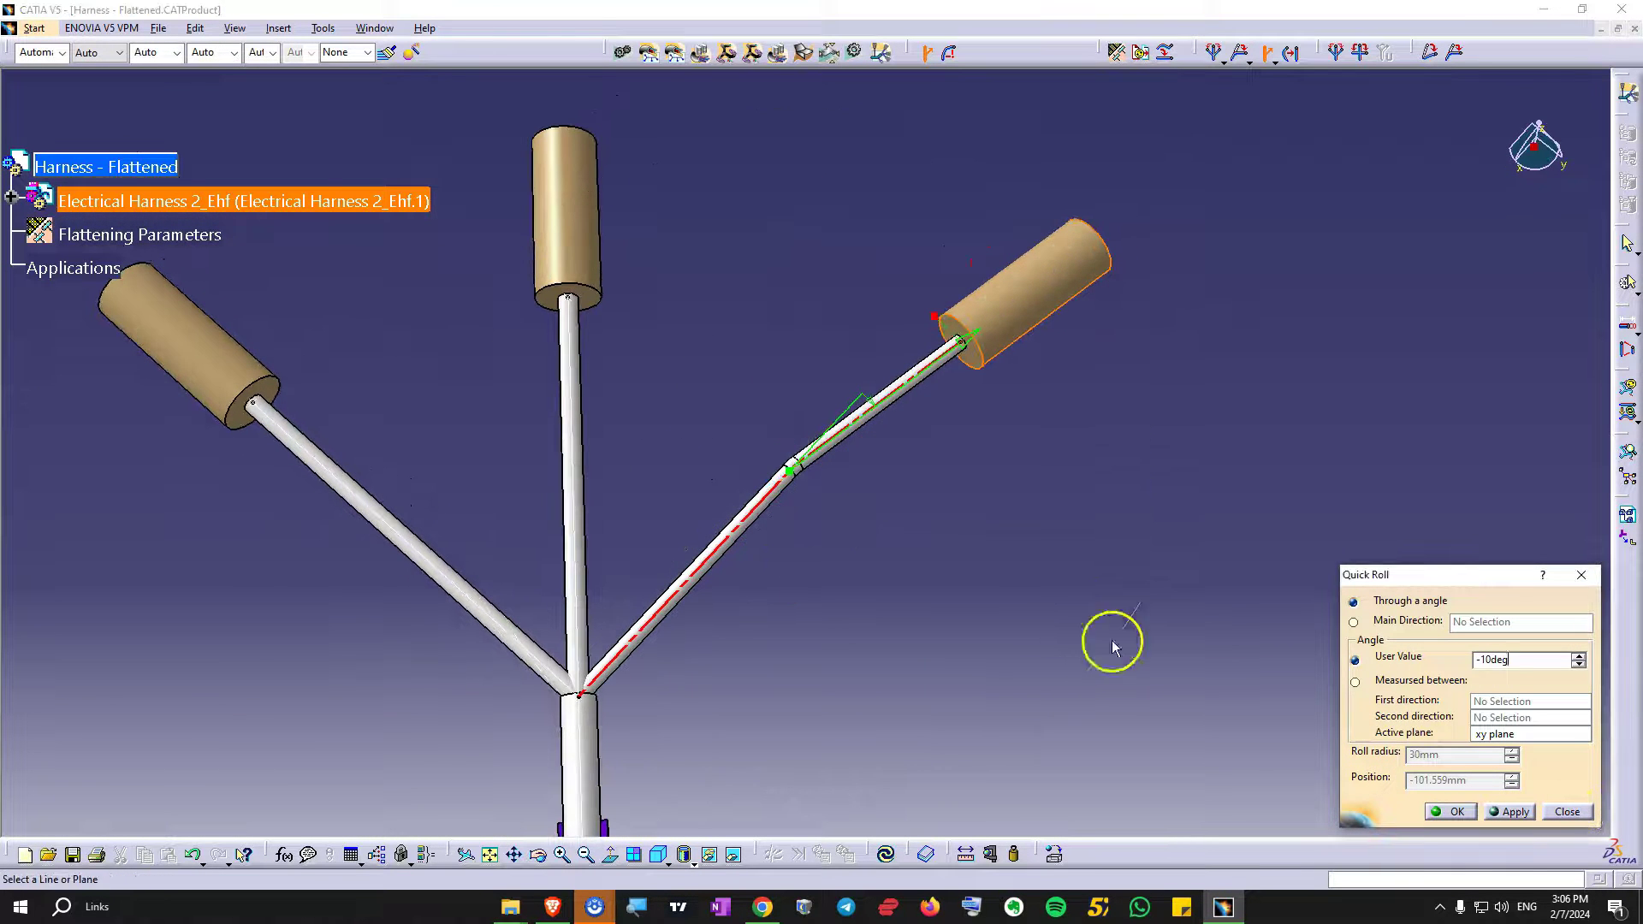
middle_drag(1001, 594, 880, 377)
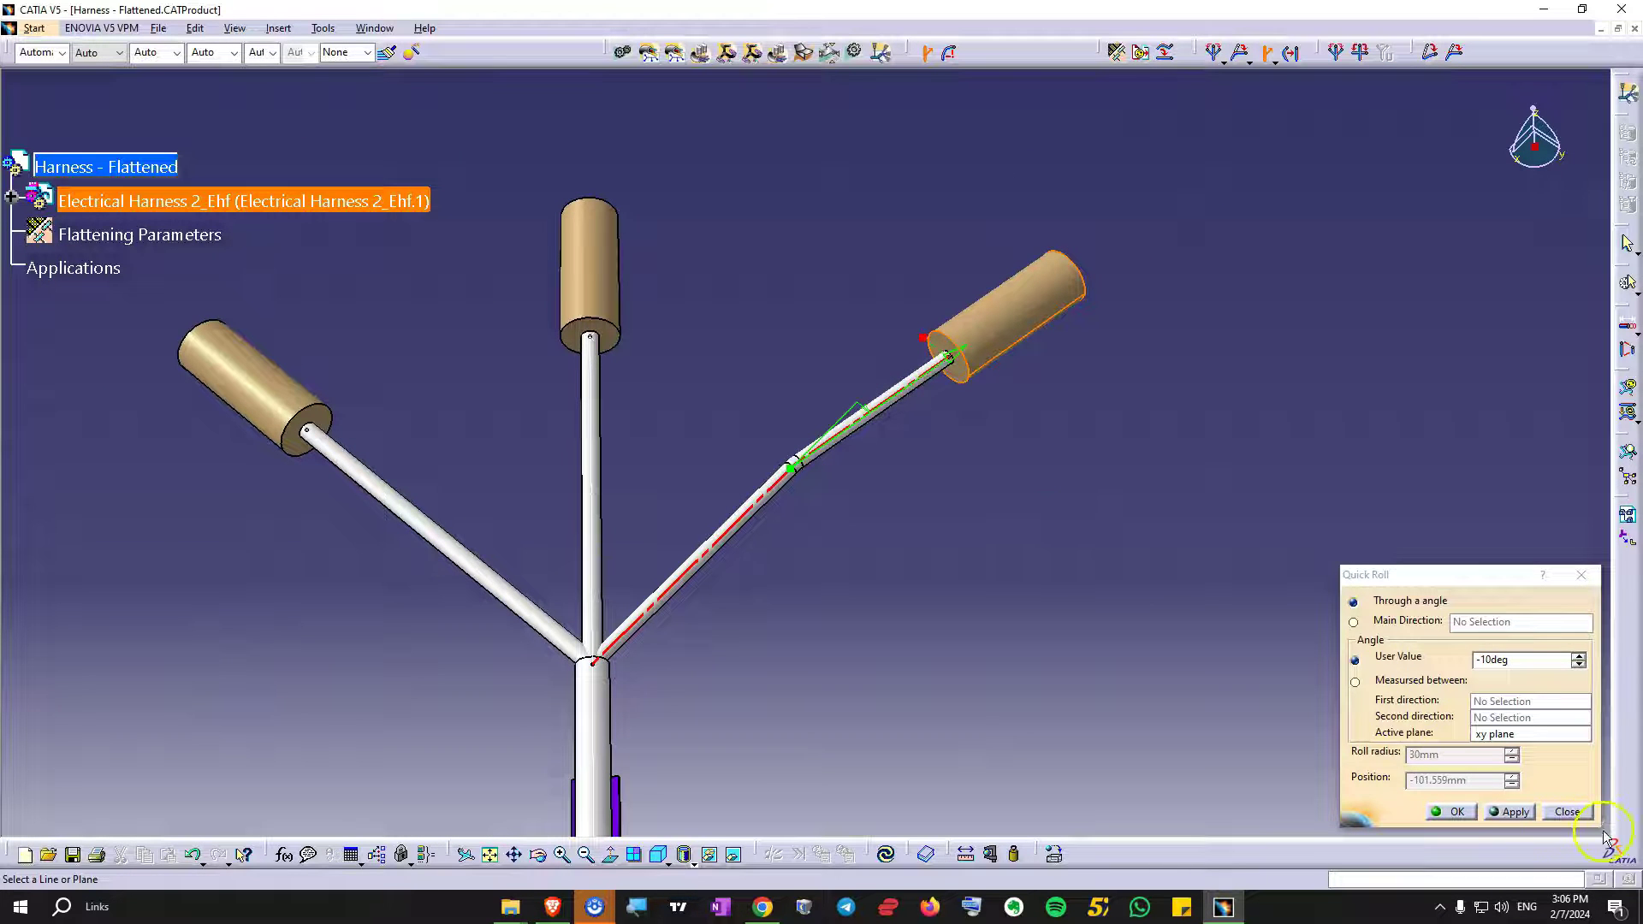
key(Escape)
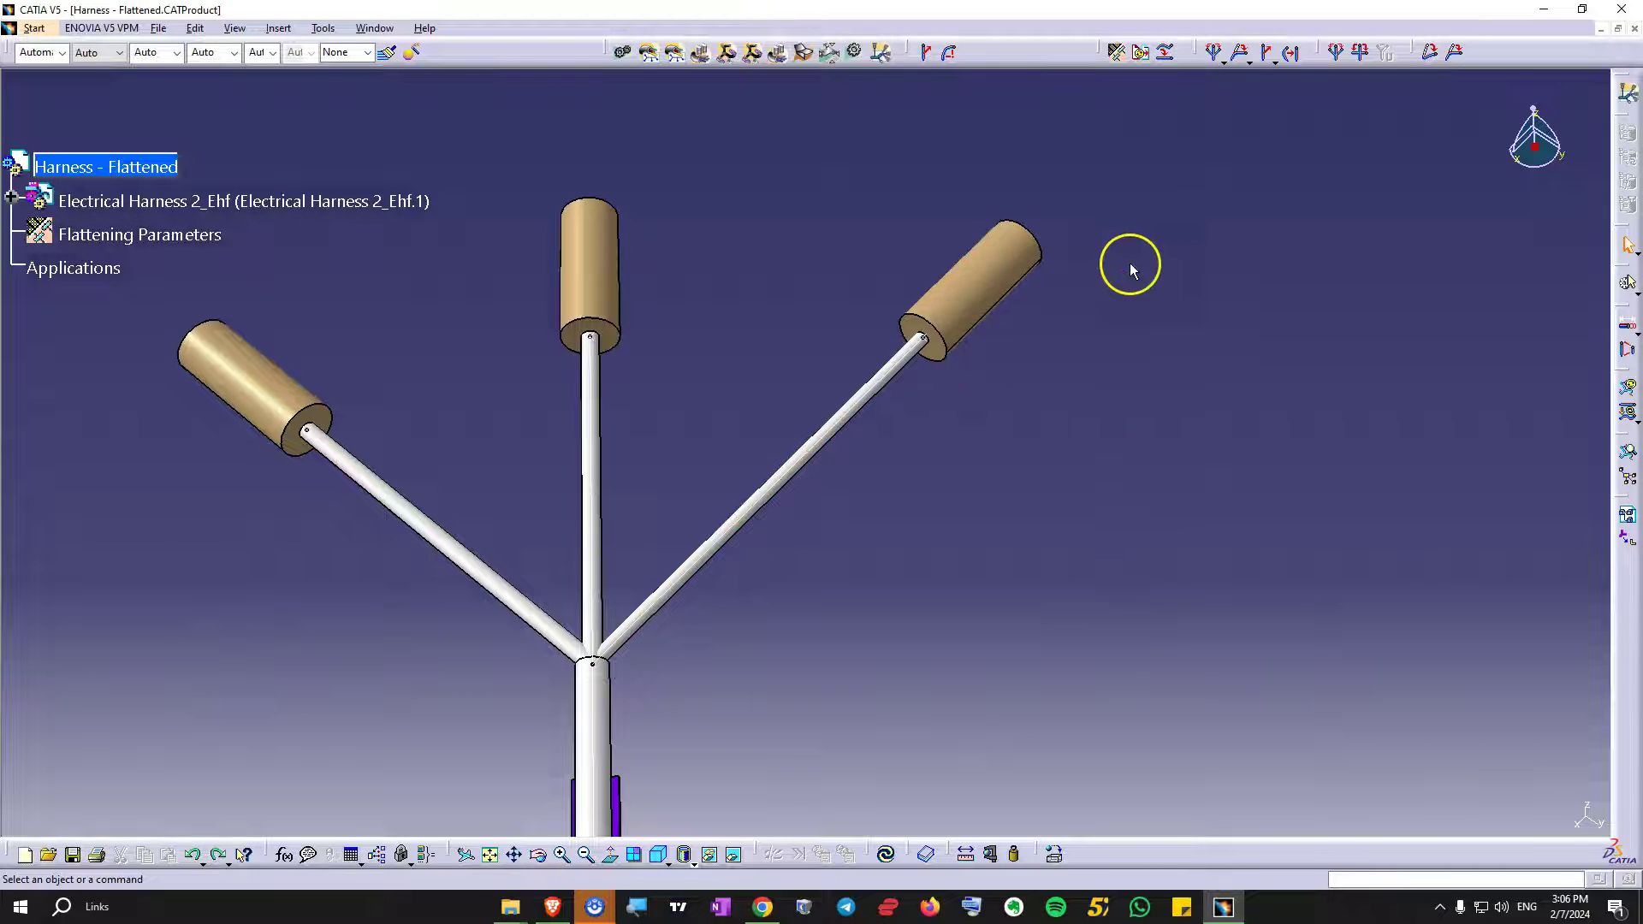
- Quick-roll the right branch bundle -20deg with a 100mm roll radius
click(926, 52)
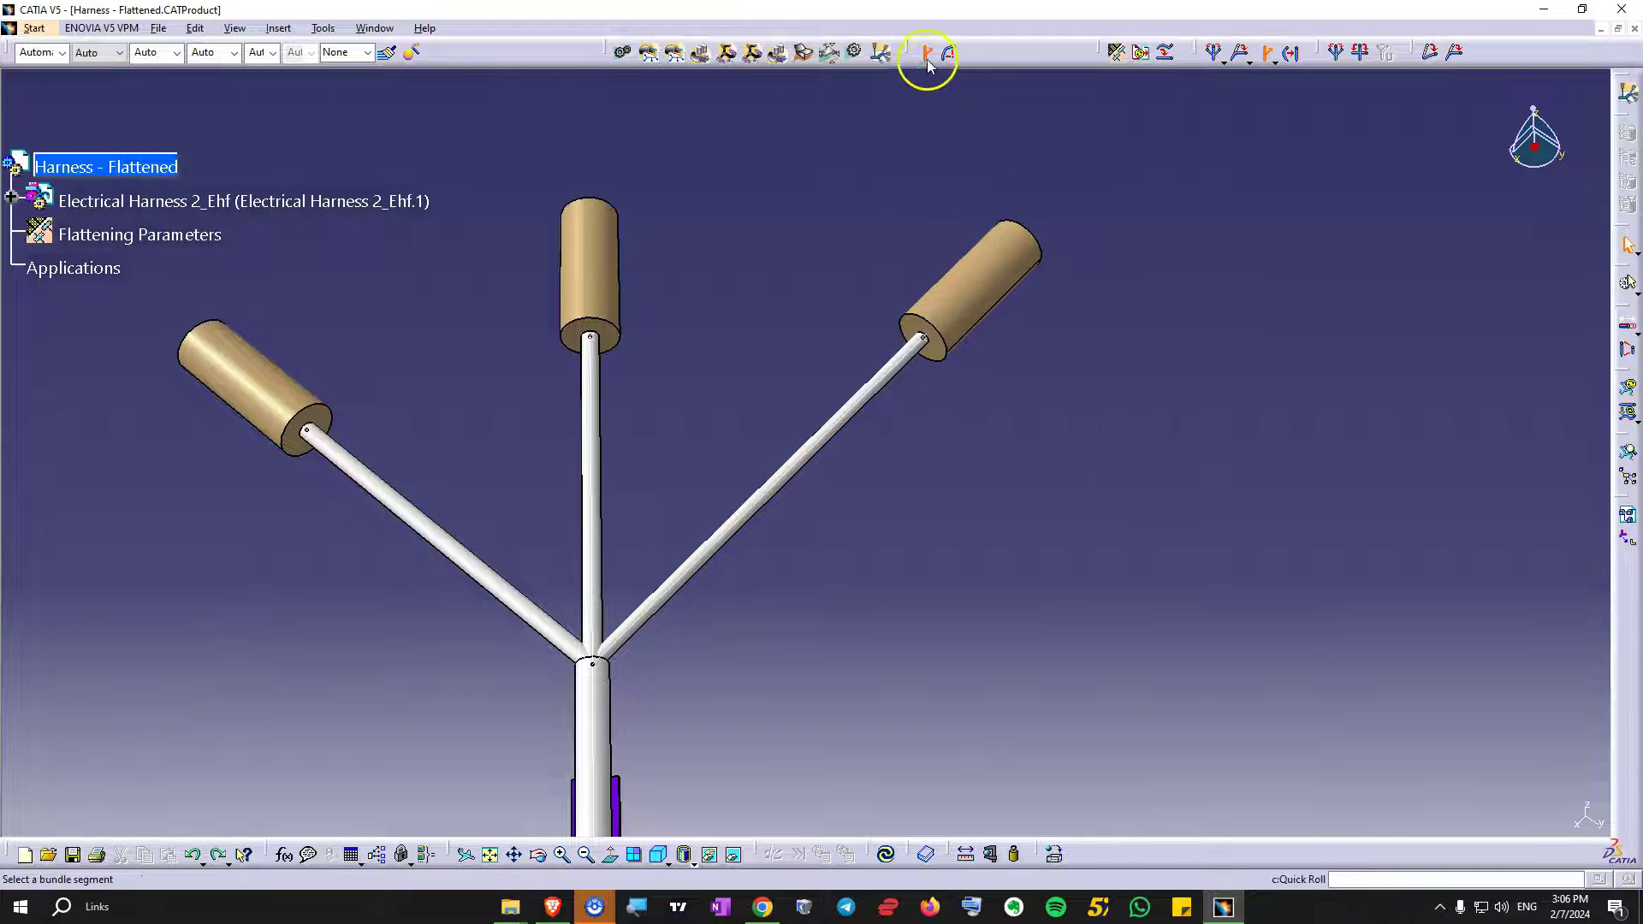
click(805, 455)
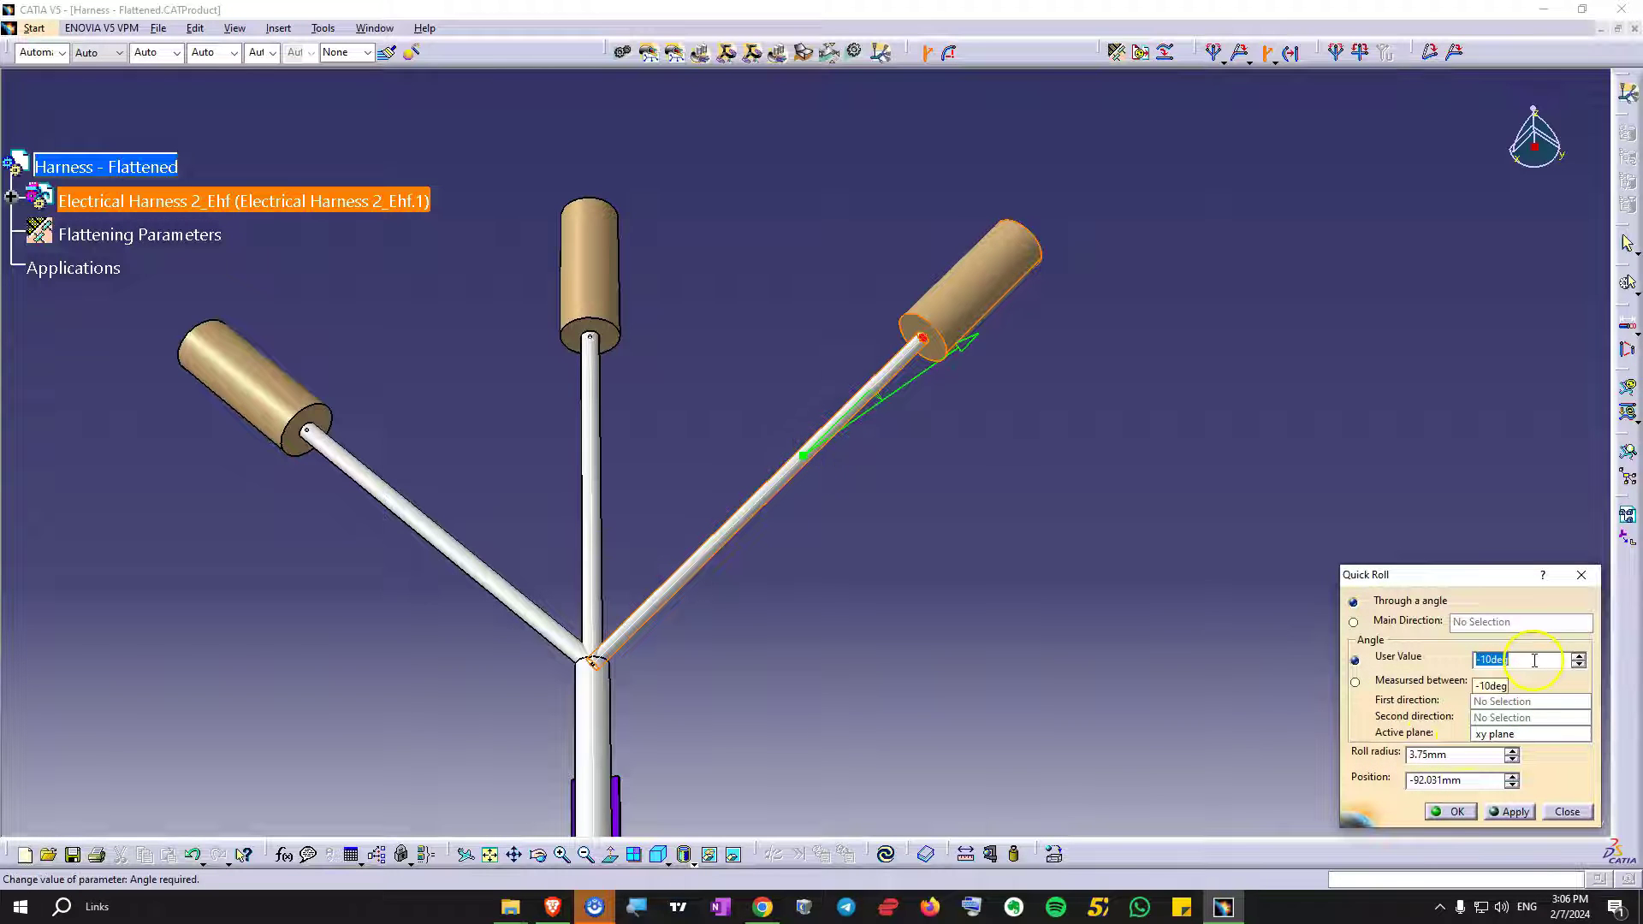
text(-20)
key(Tab)
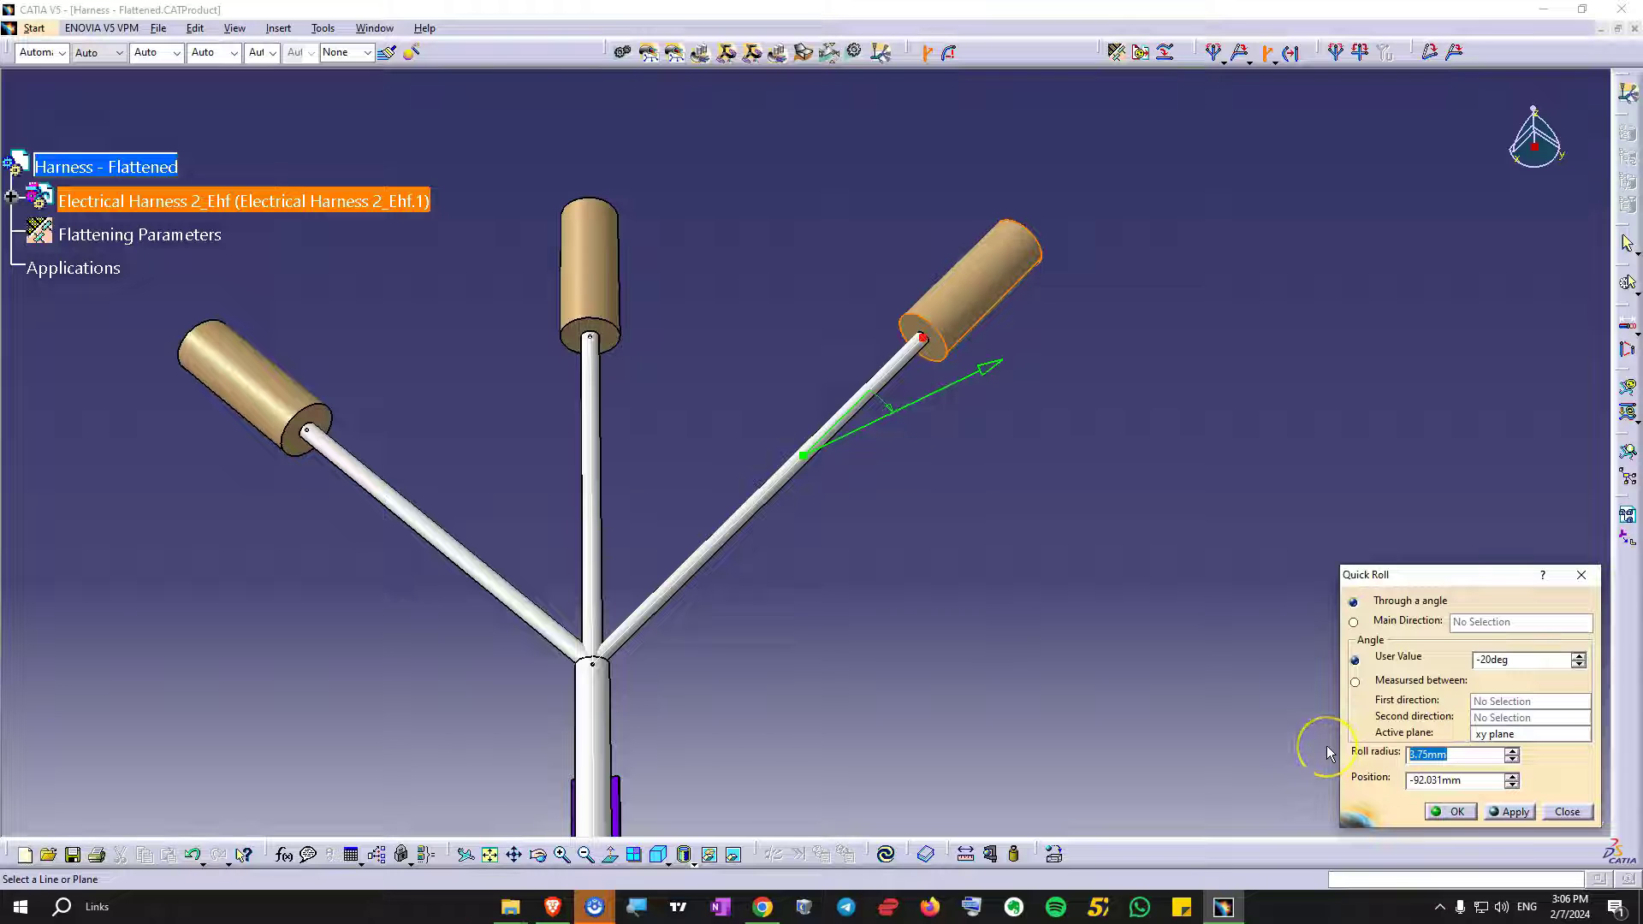
text(100)
click(1511, 811)
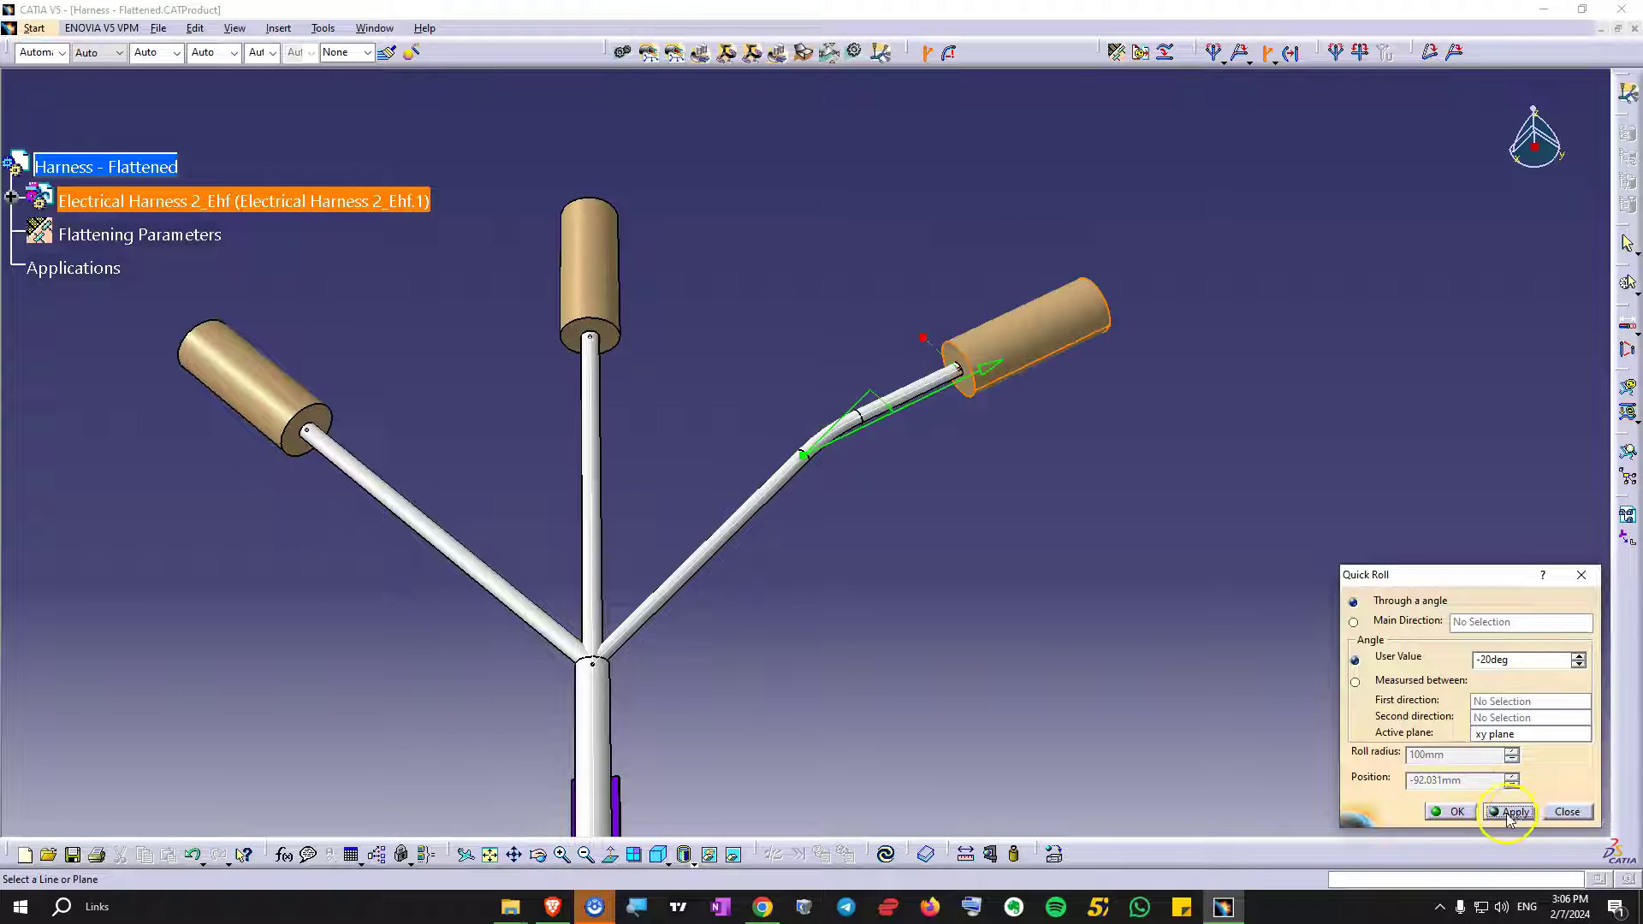
scroll(821, 454, up, 5)
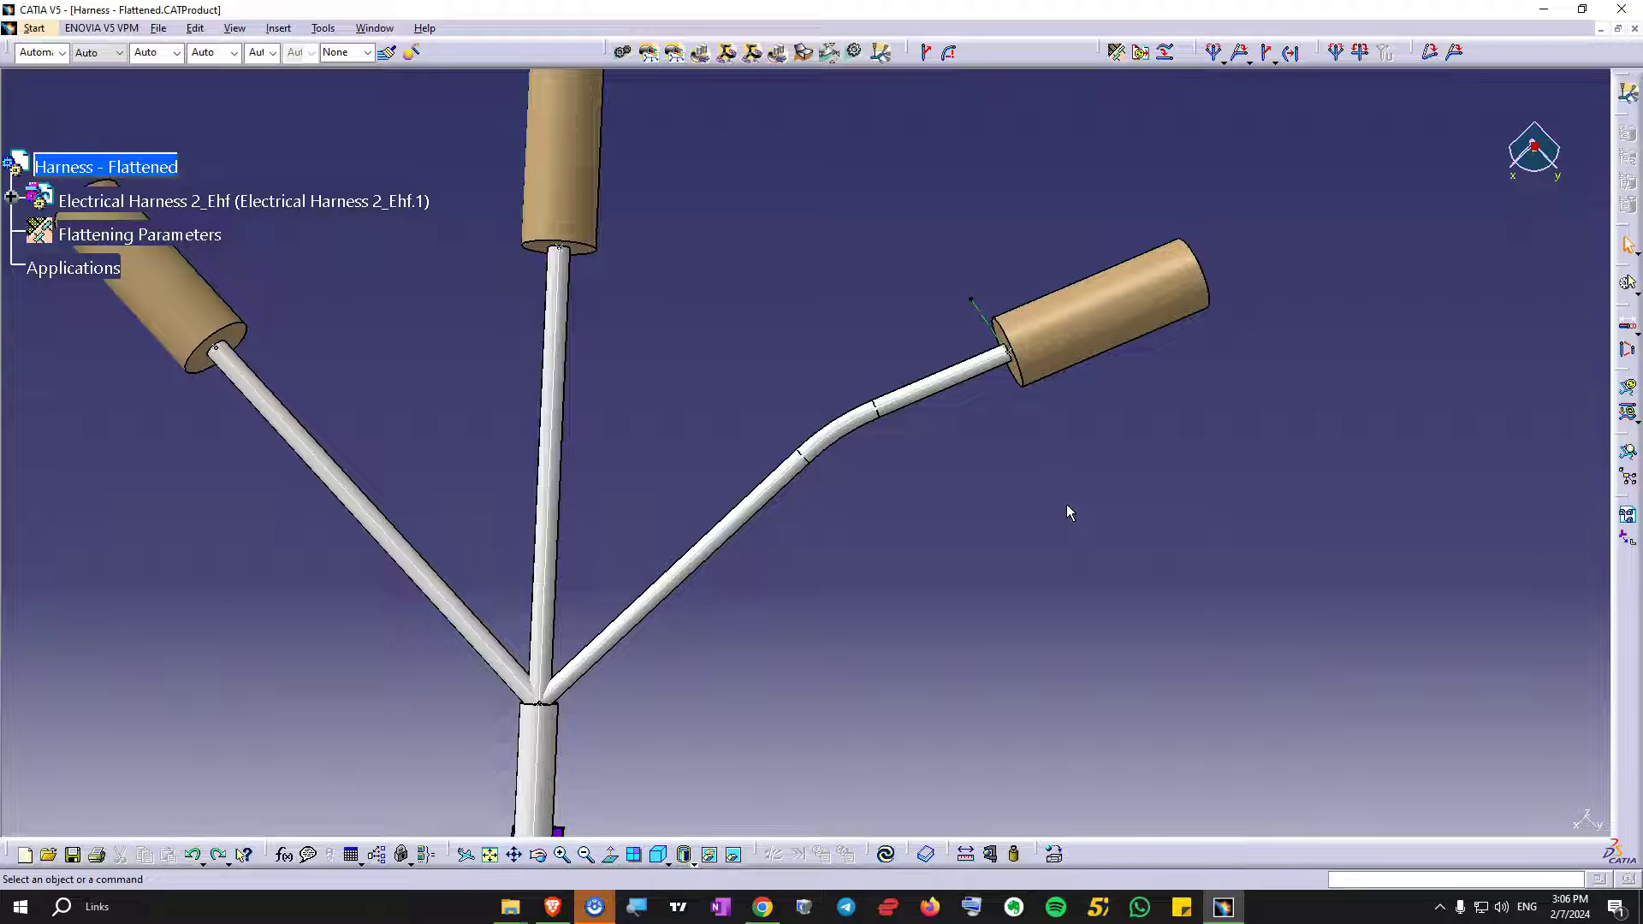
- Undo the last change, then roll the lower vertical bundle 50deg at an indicated point
key(ctrl+z)
click(950, 54)
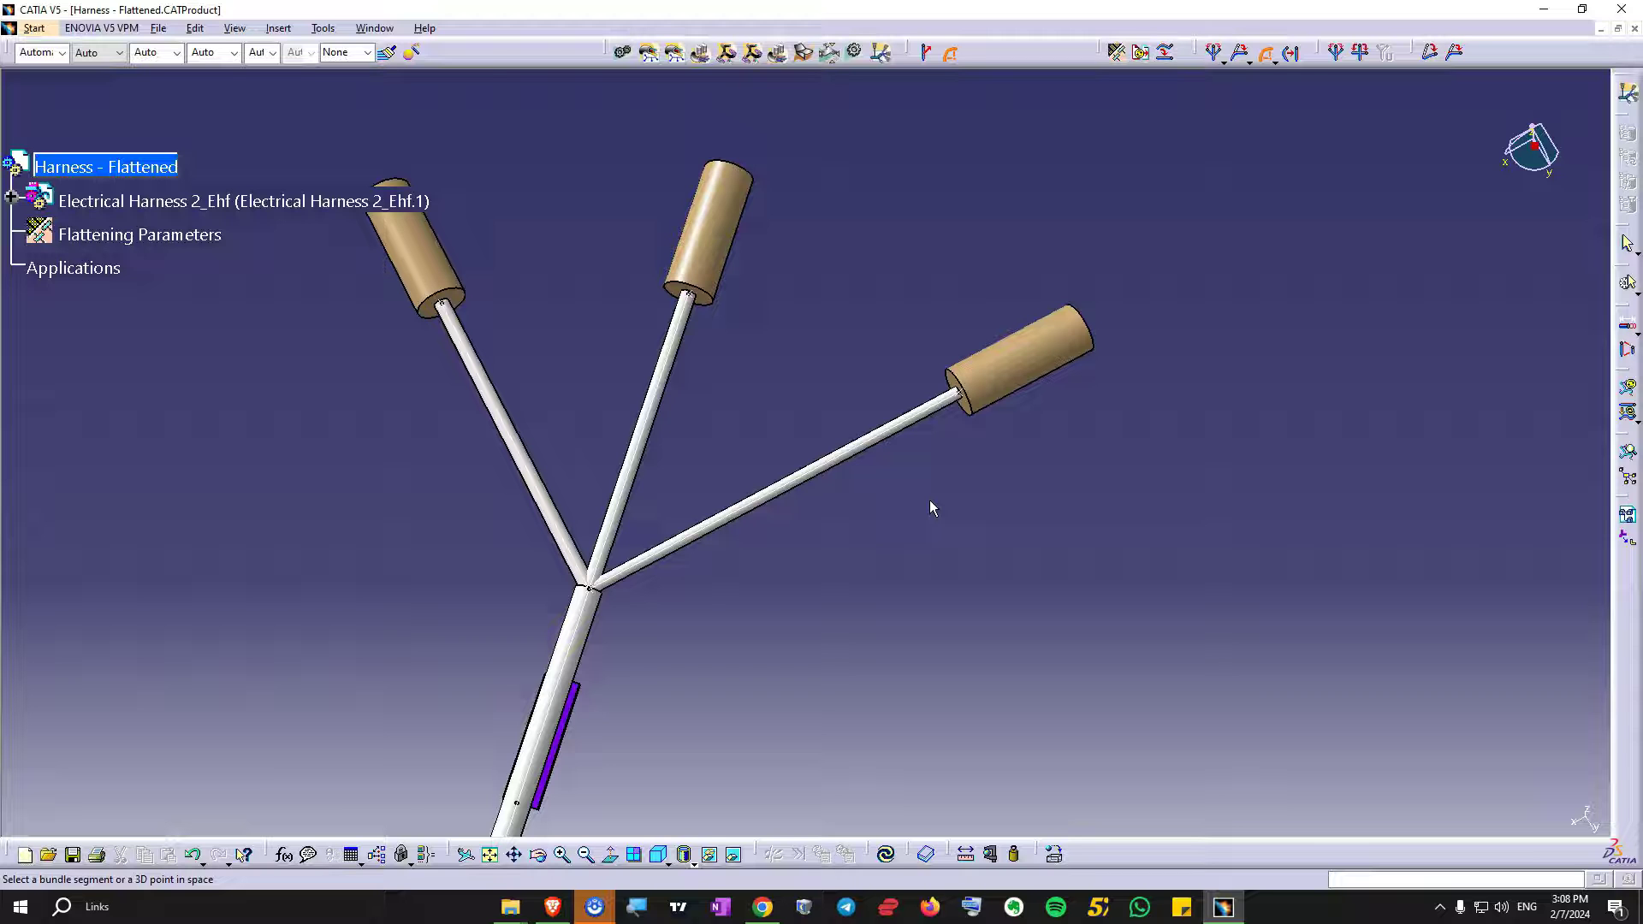
click(841, 470)
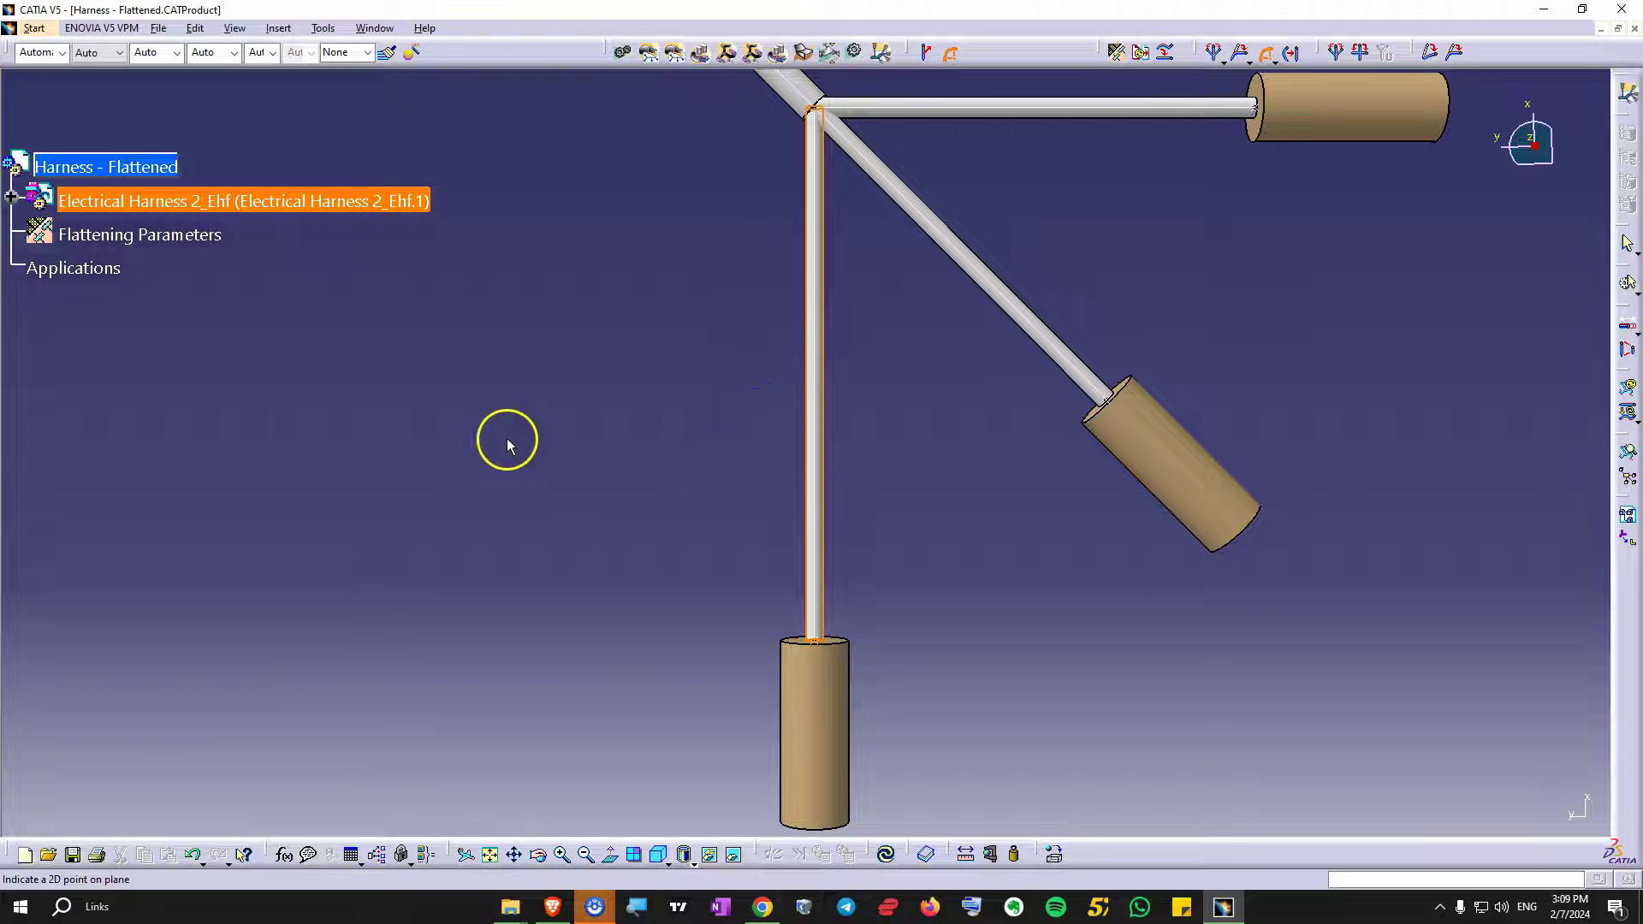
click(625, 371)
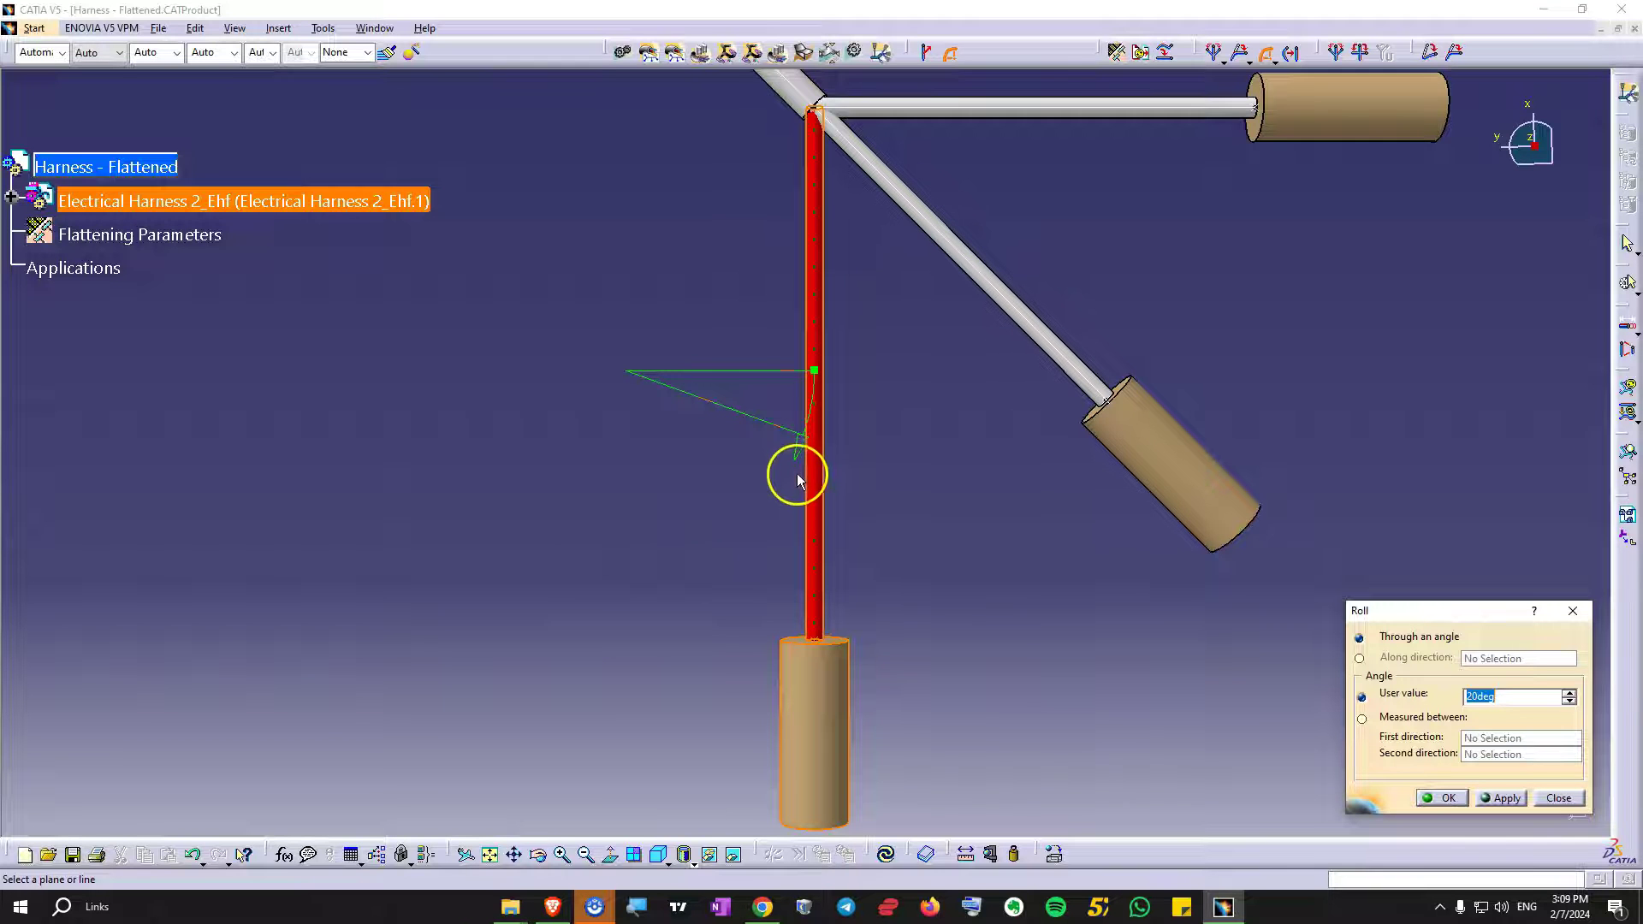
text(-20)
key(Return)
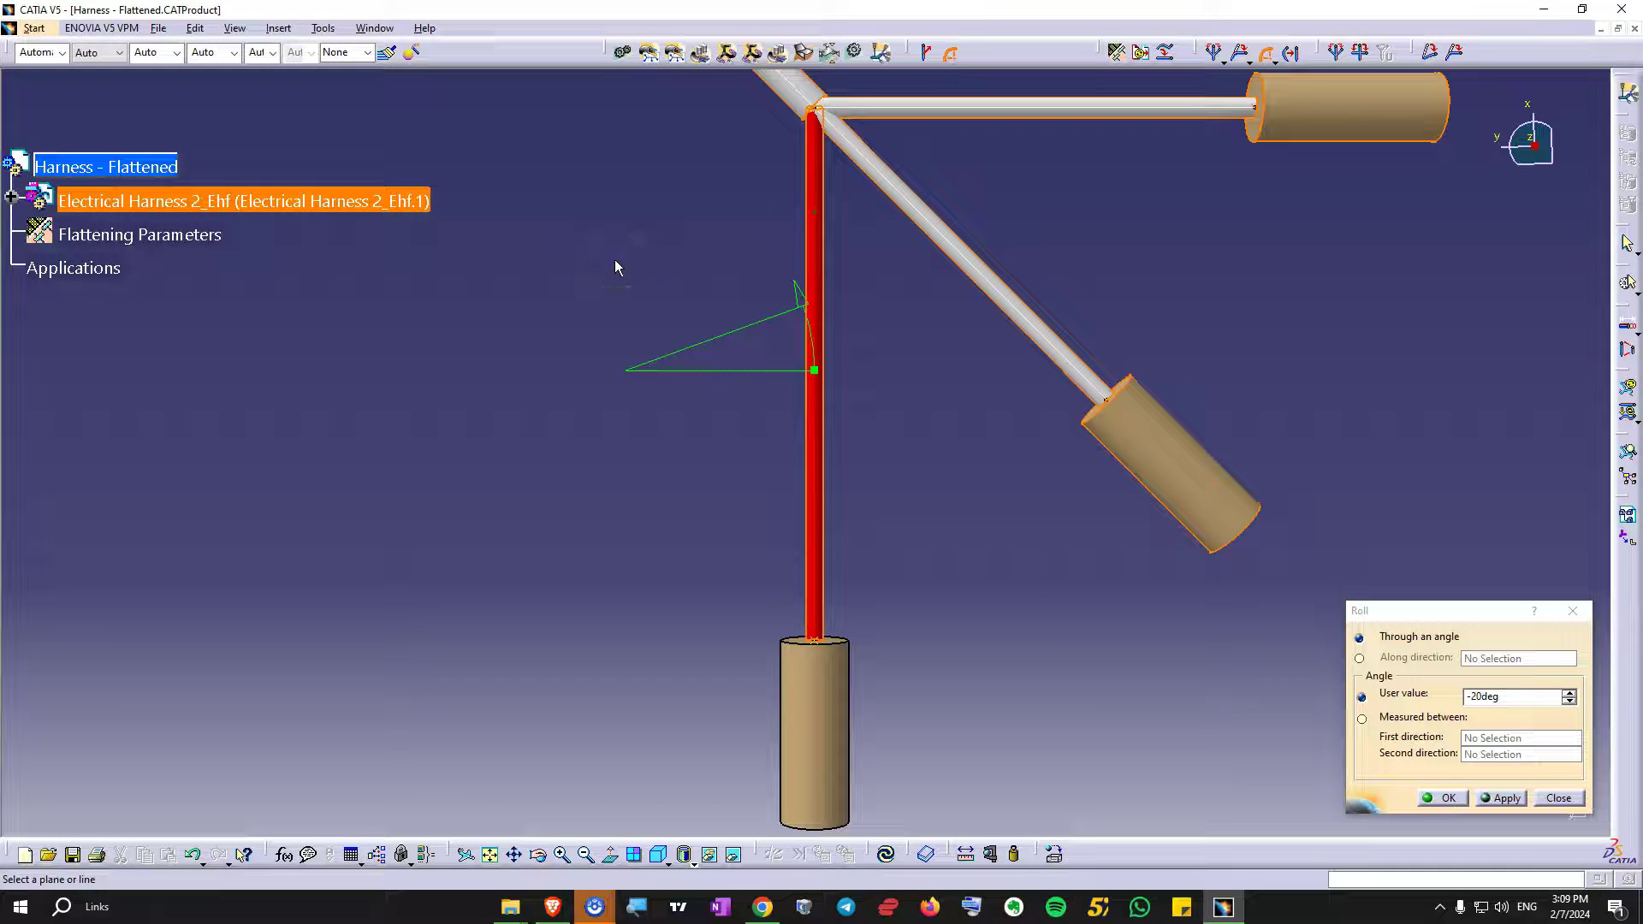
click(799, 296)
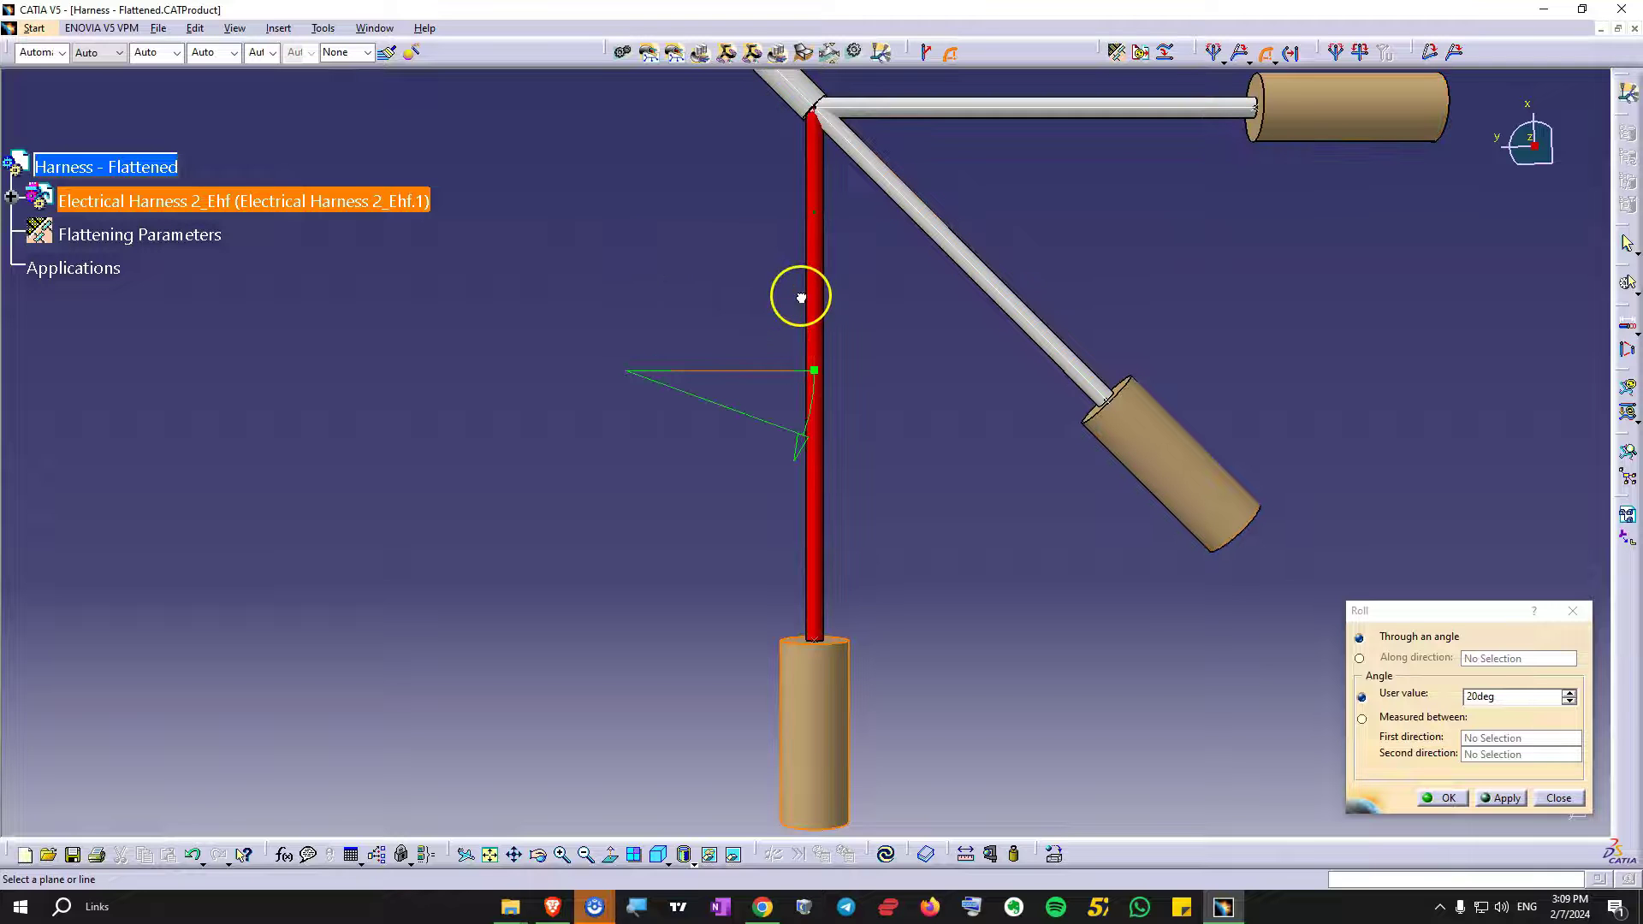
click(1163, 455)
click(1556, 700)
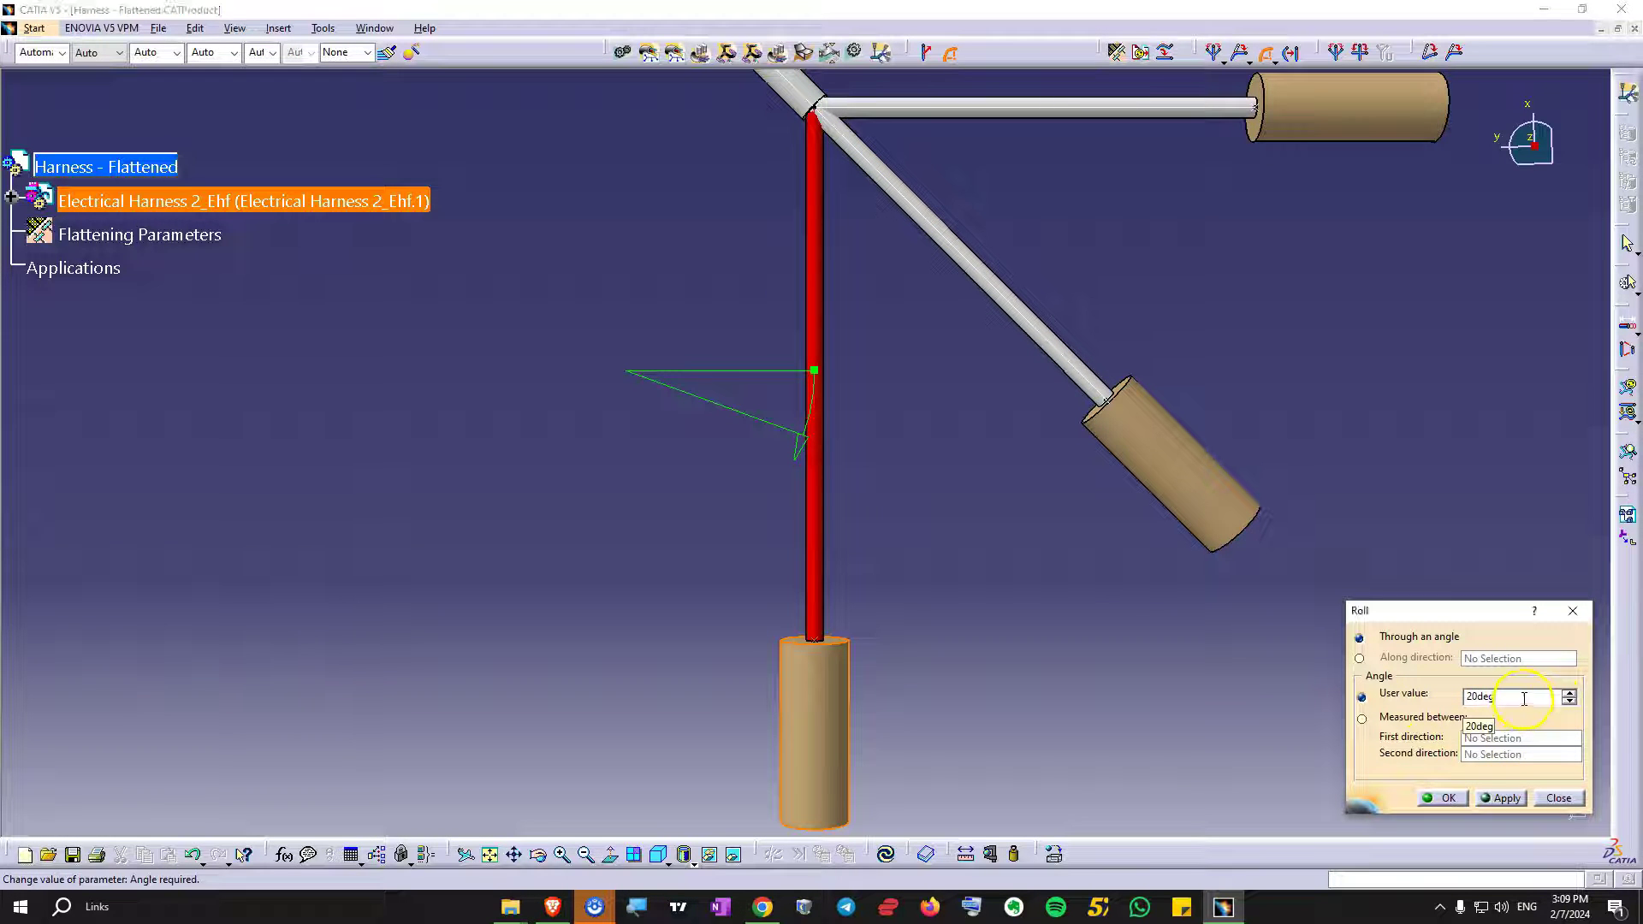
click(1384, 692)
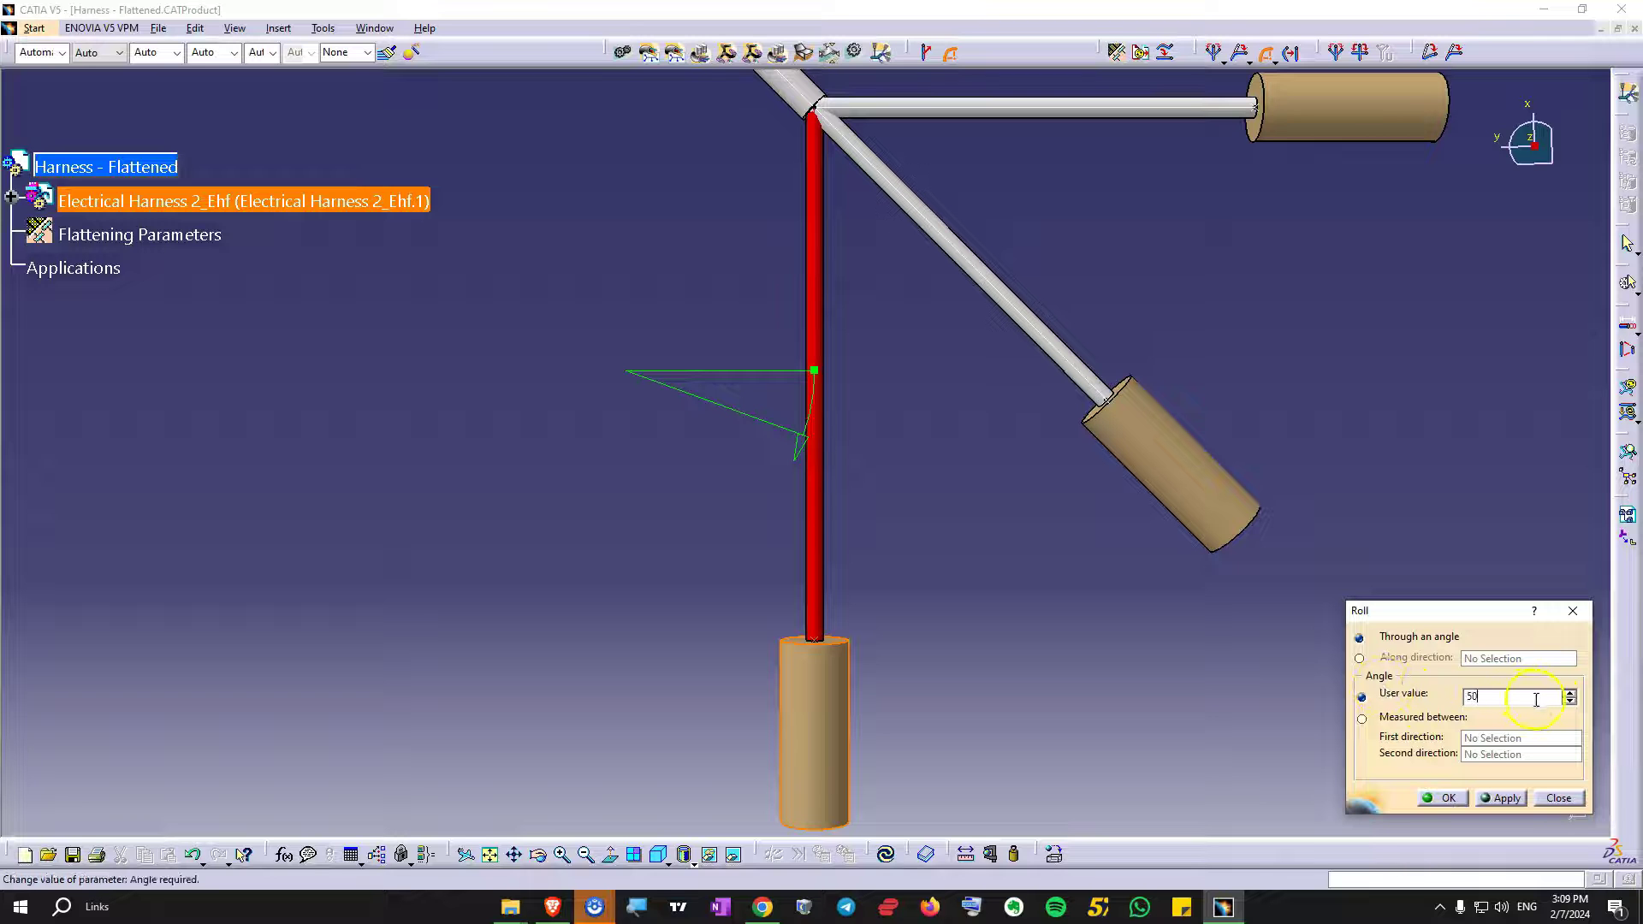
click(1571, 702)
click(1569, 702)
click(1515, 798)
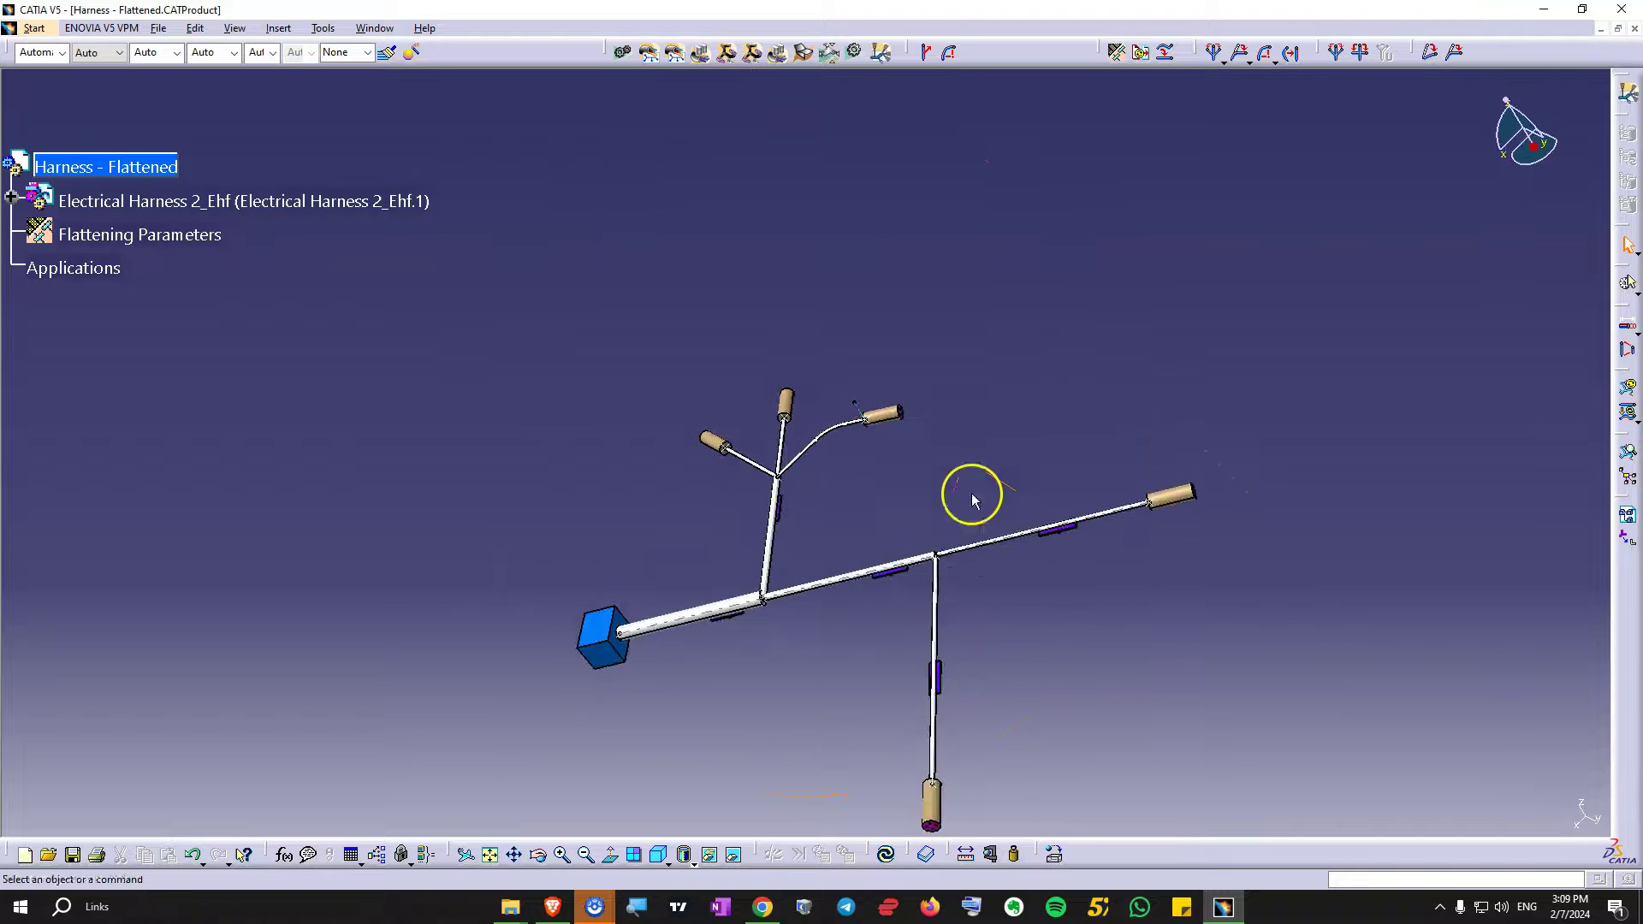
mouse_move(968, 491)
middle_down()
mouse_move(865, 369)
mouse_move(951, 499)
middle_up()
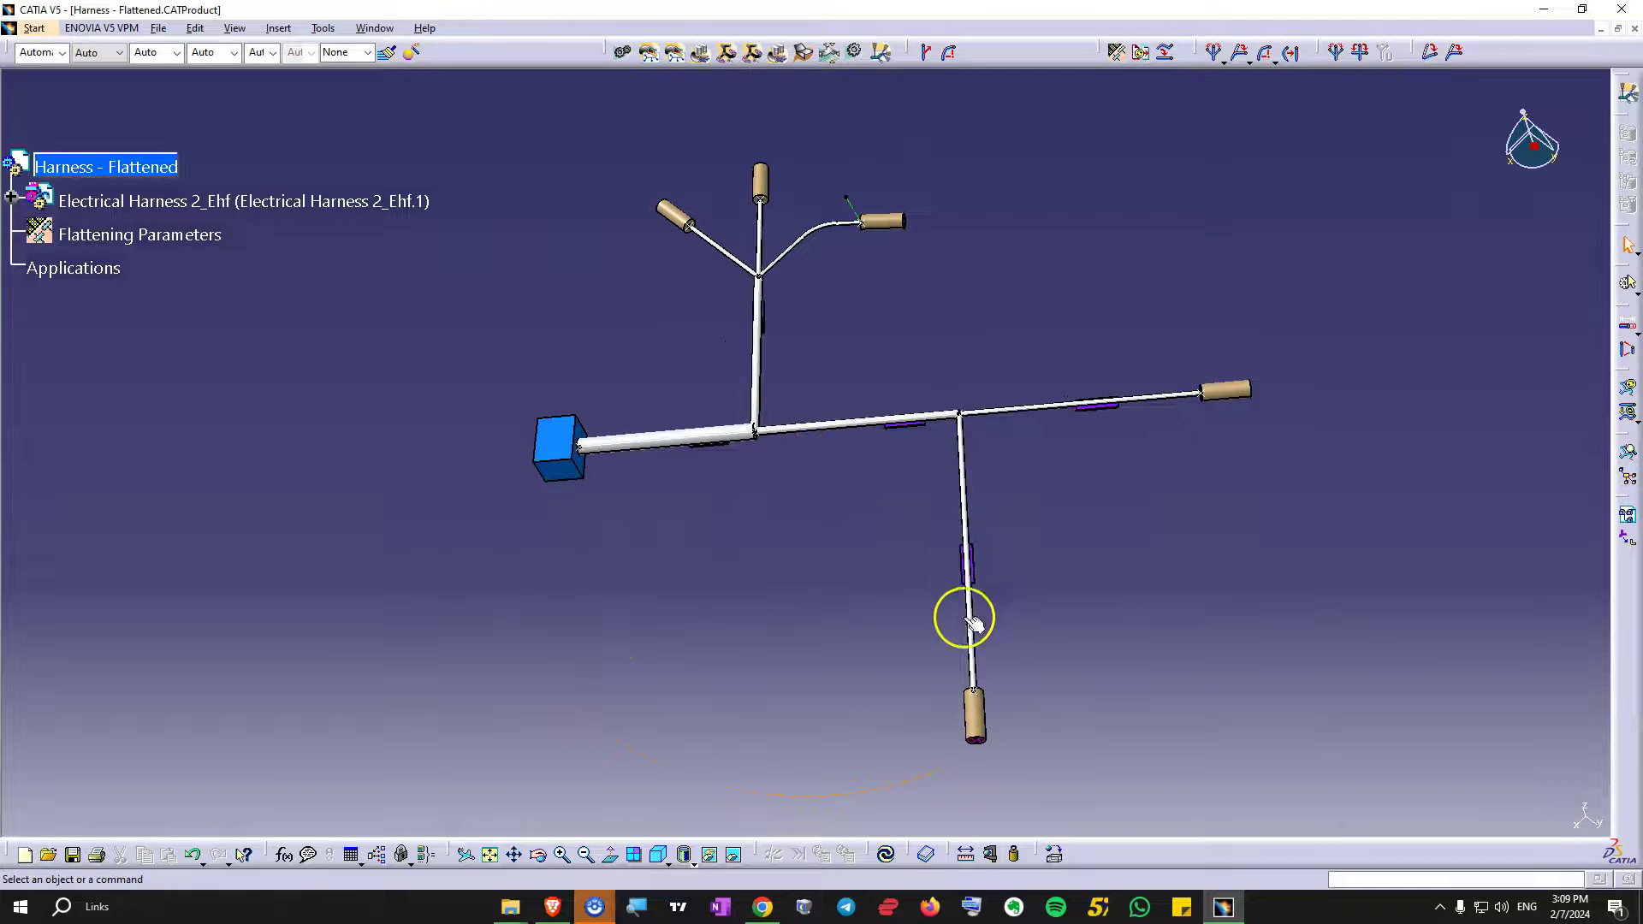
middle_drag(961, 623, 894, 624)
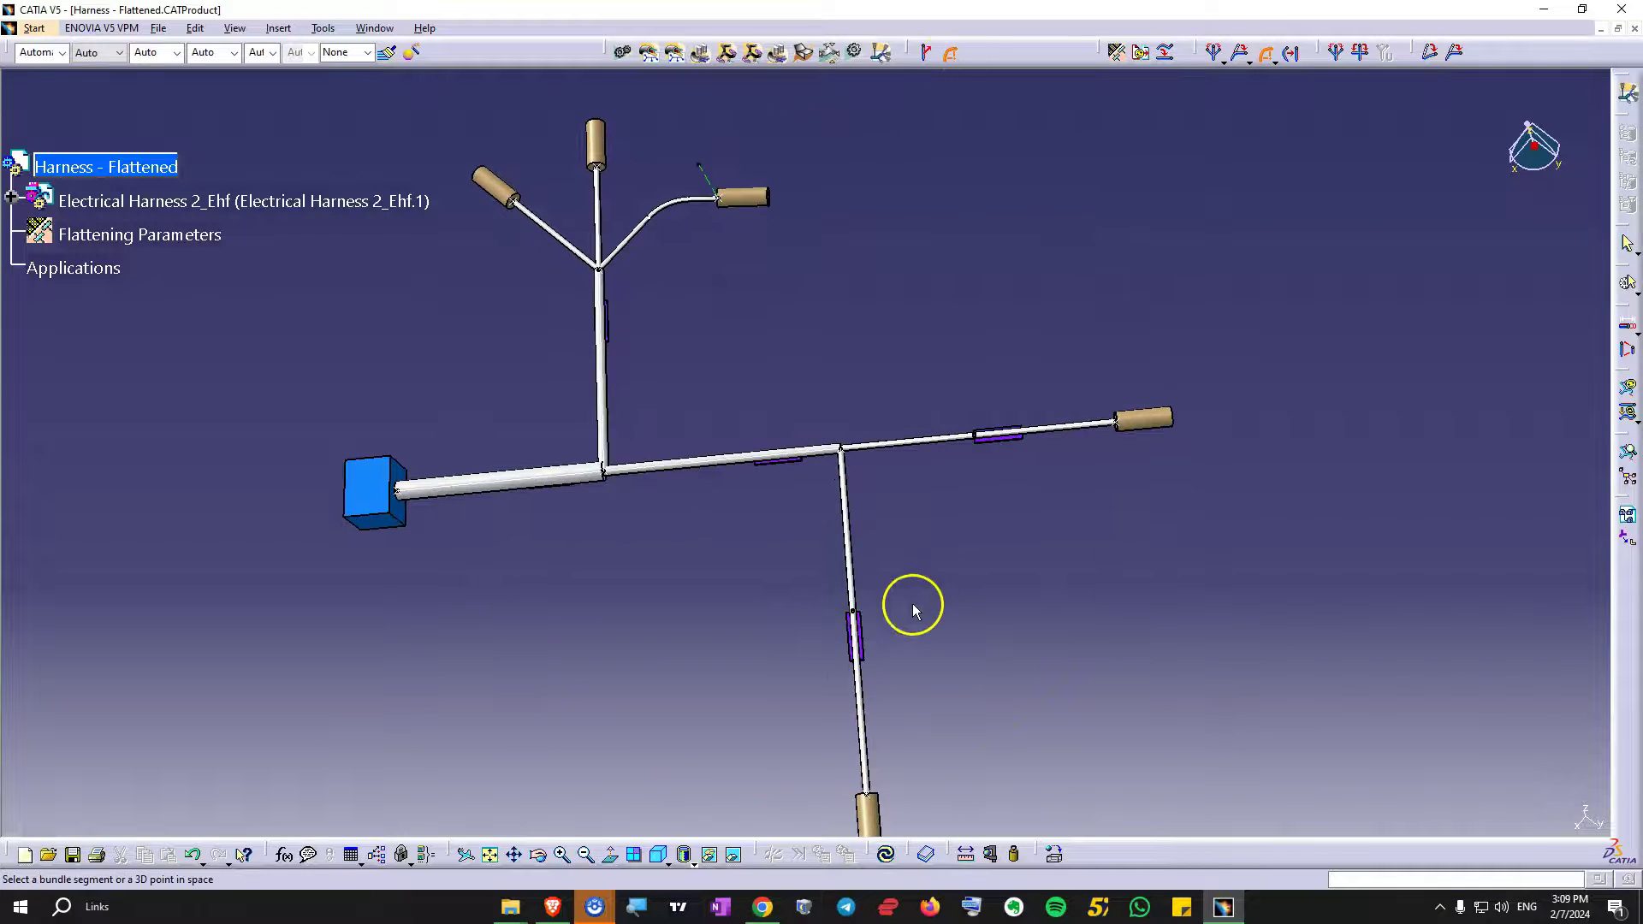
middle_drag(855, 550, 854, 558)
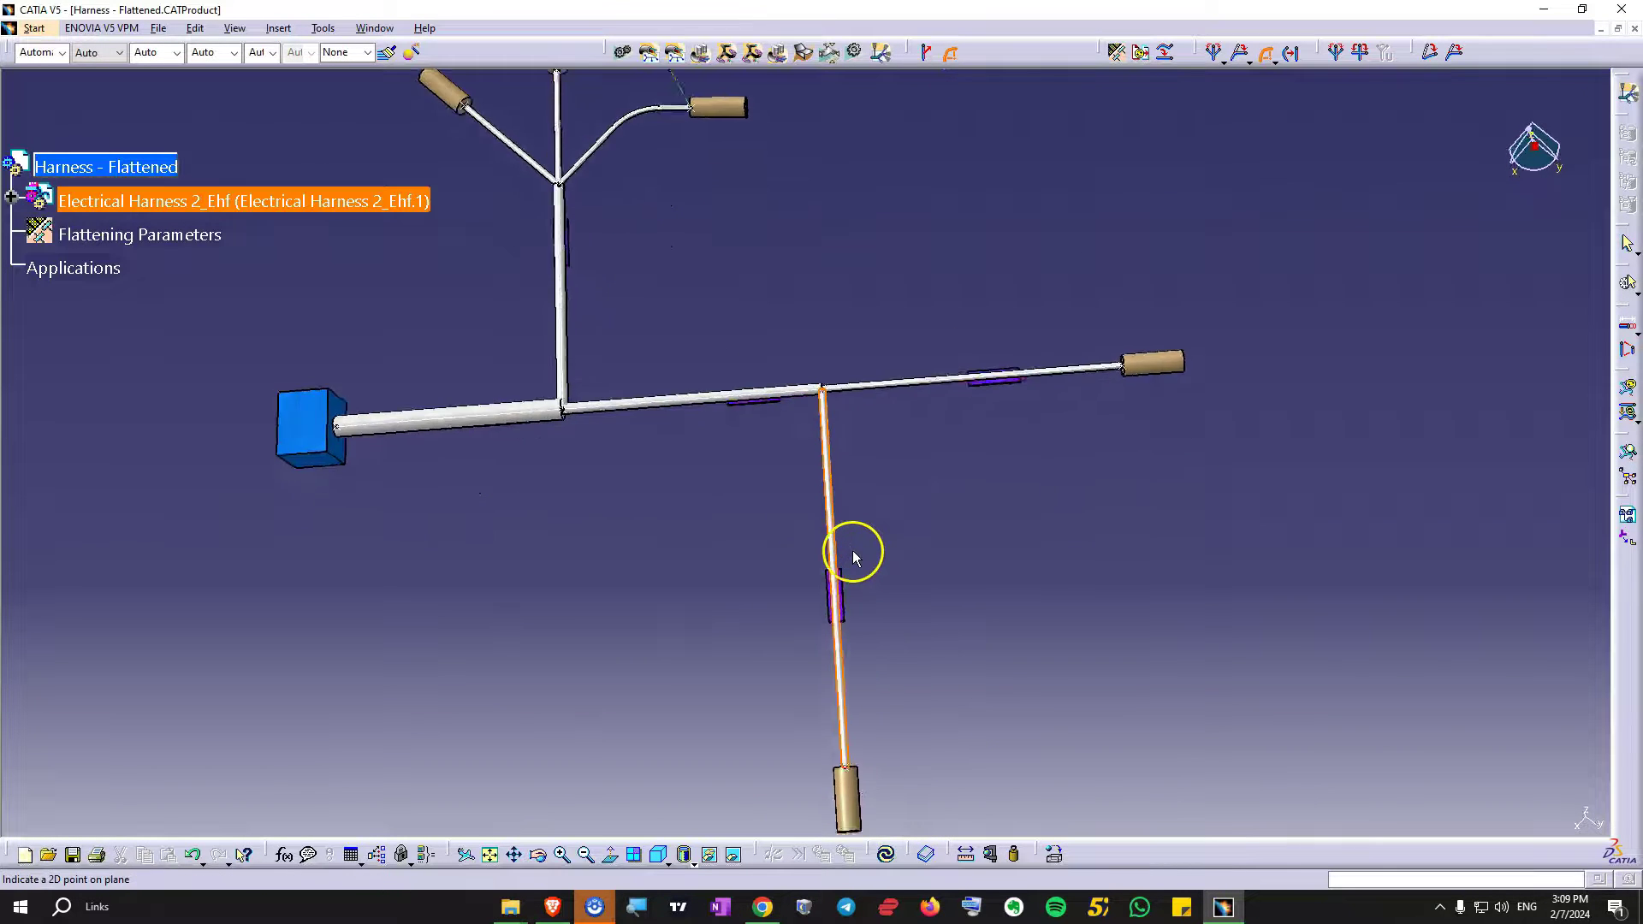
click(872, 436)
click(1506, 797)
click(1444, 797)
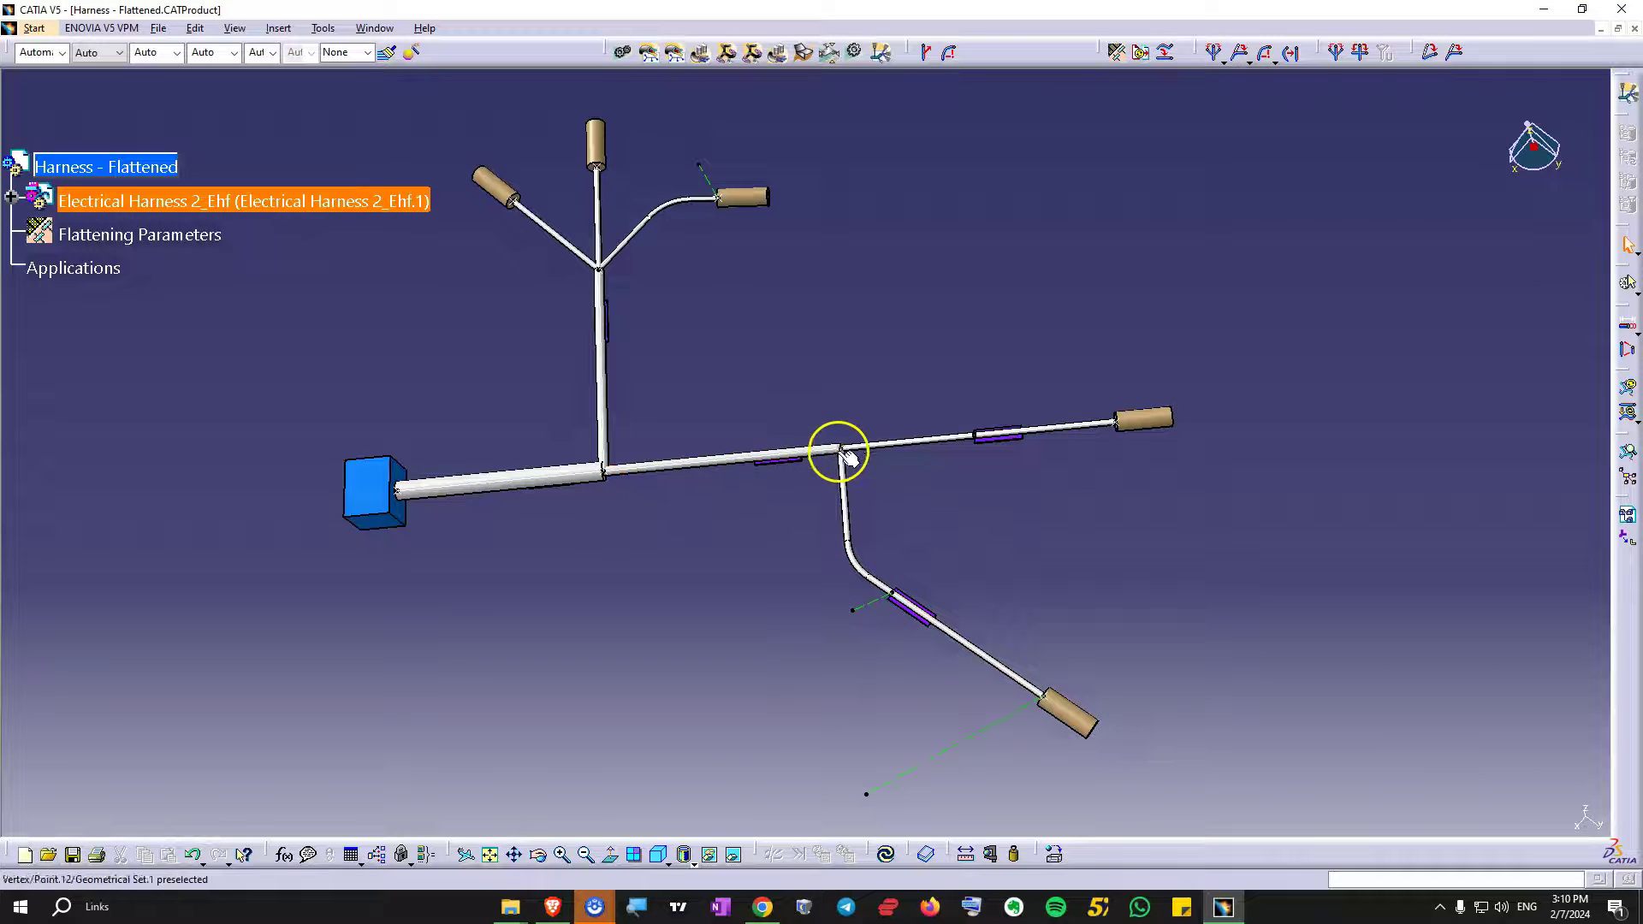
mouse_move(1200, 53)
mouse_down()
mouse_move(1194, 178)
mouse_move(1225, 51)
mouse_up()
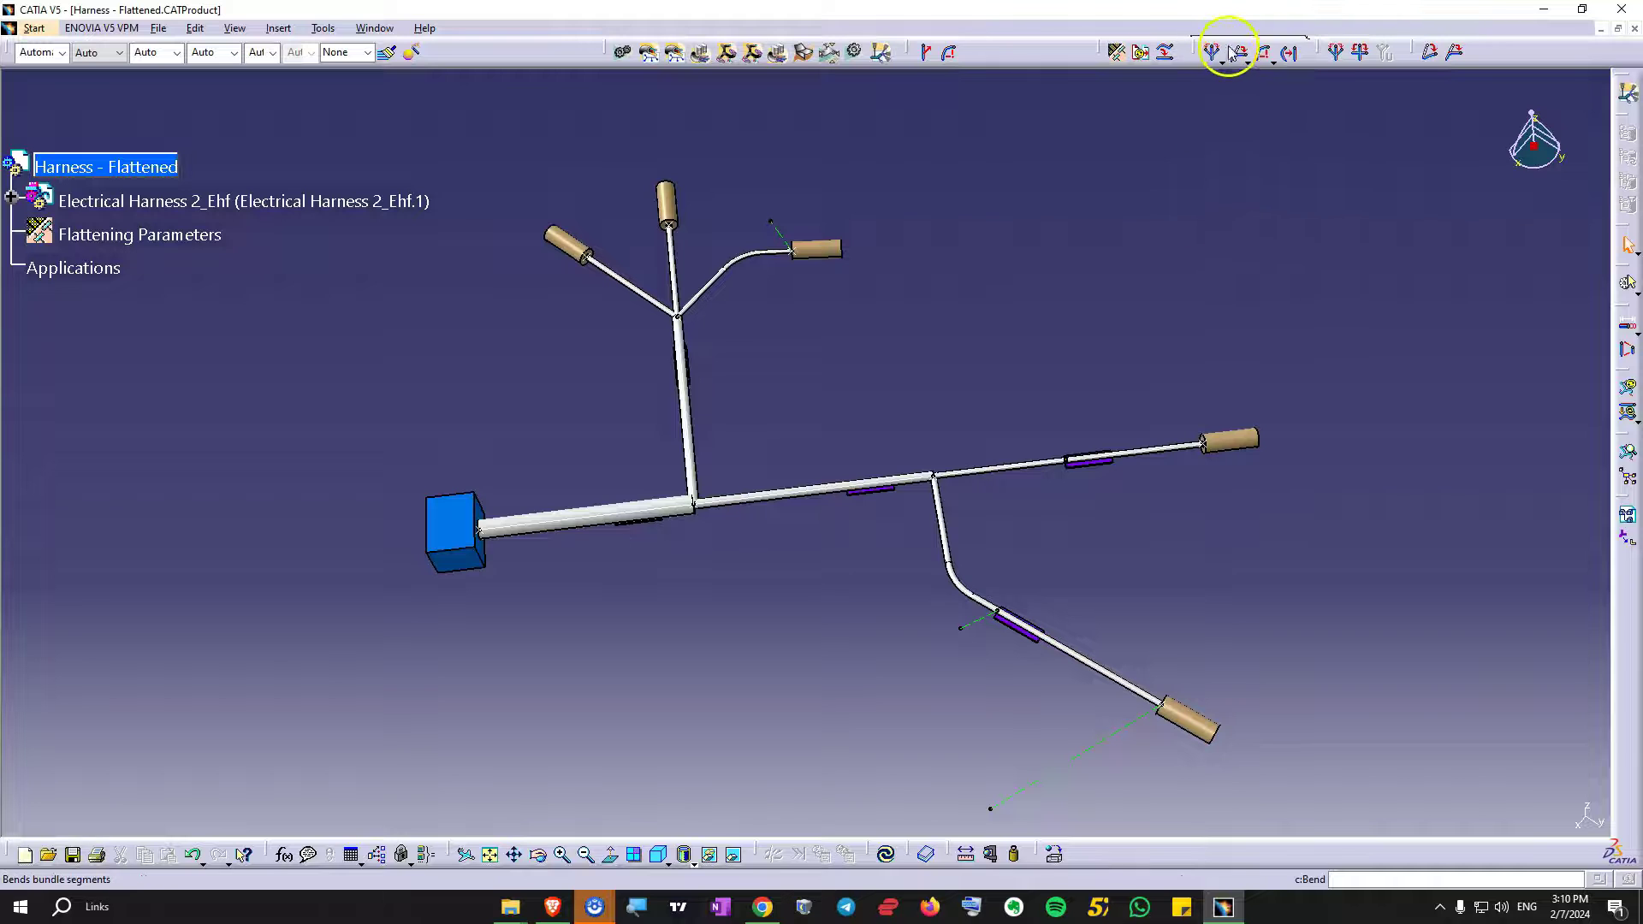
- Straighten the curved upper branch, fixing its junction end and picking its connector end
click(1292, 55)
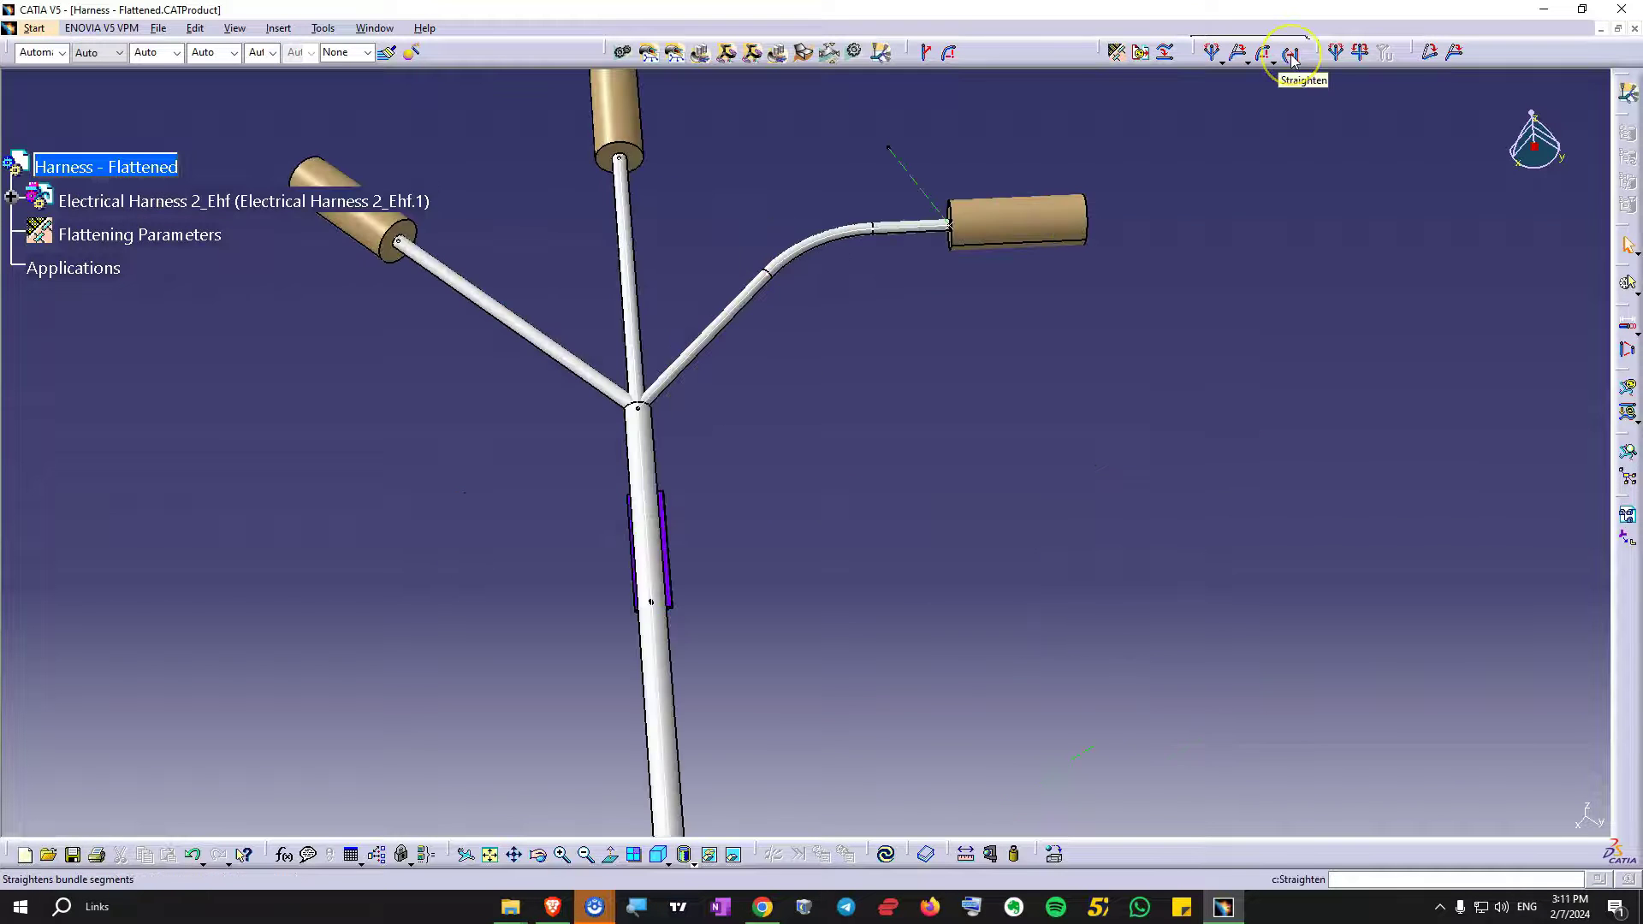
click(1291, 55)
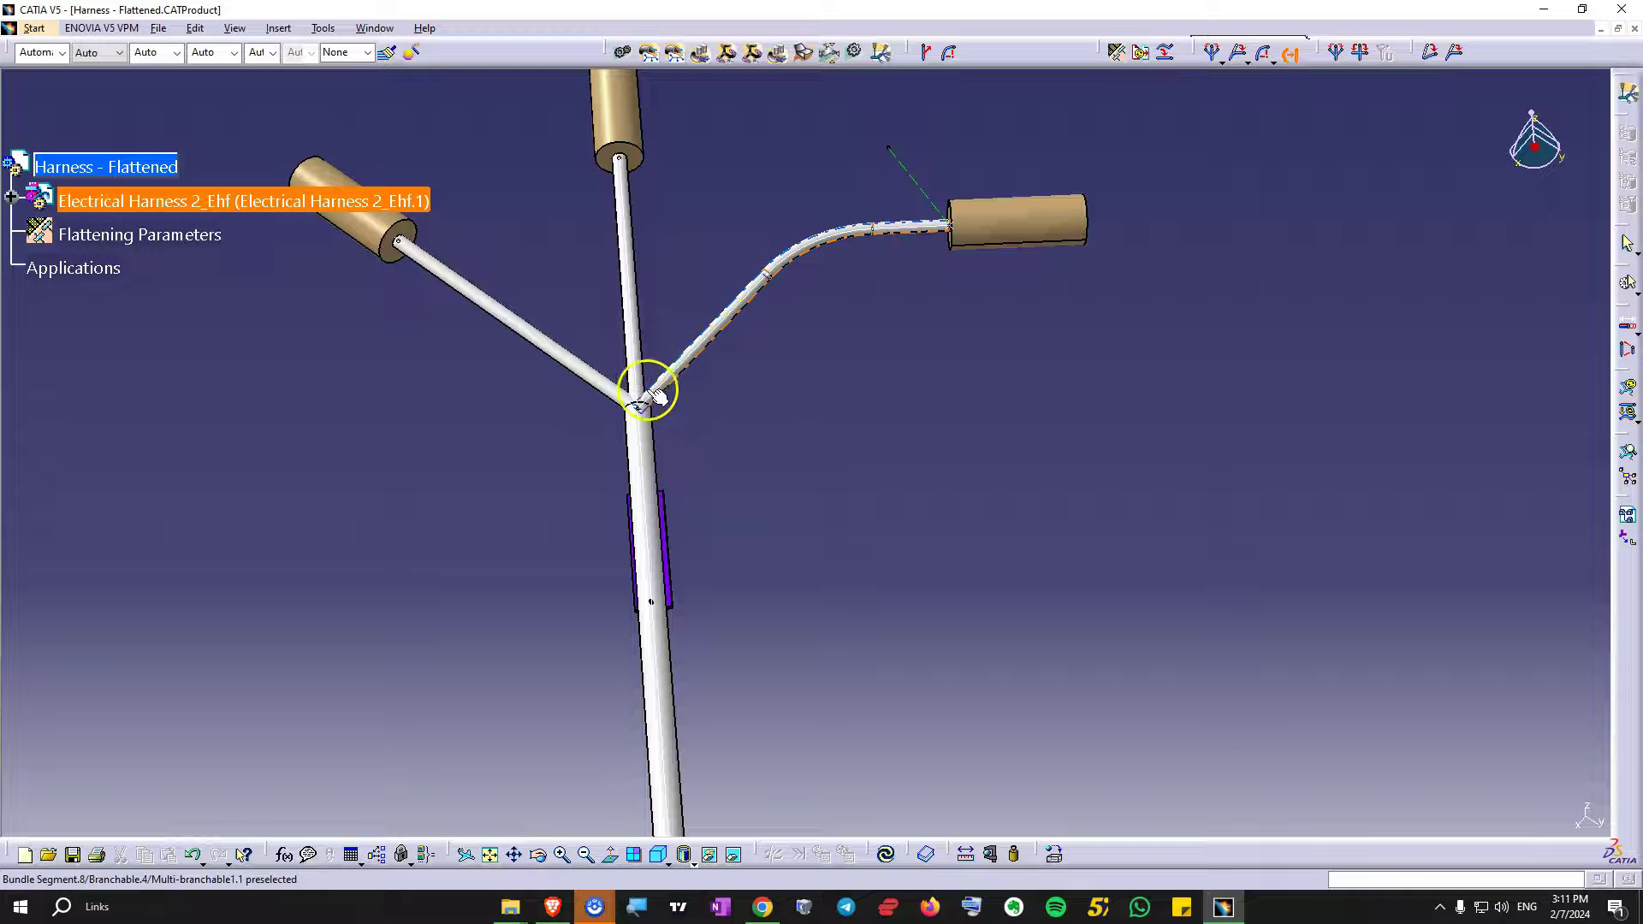
click(765, 274)
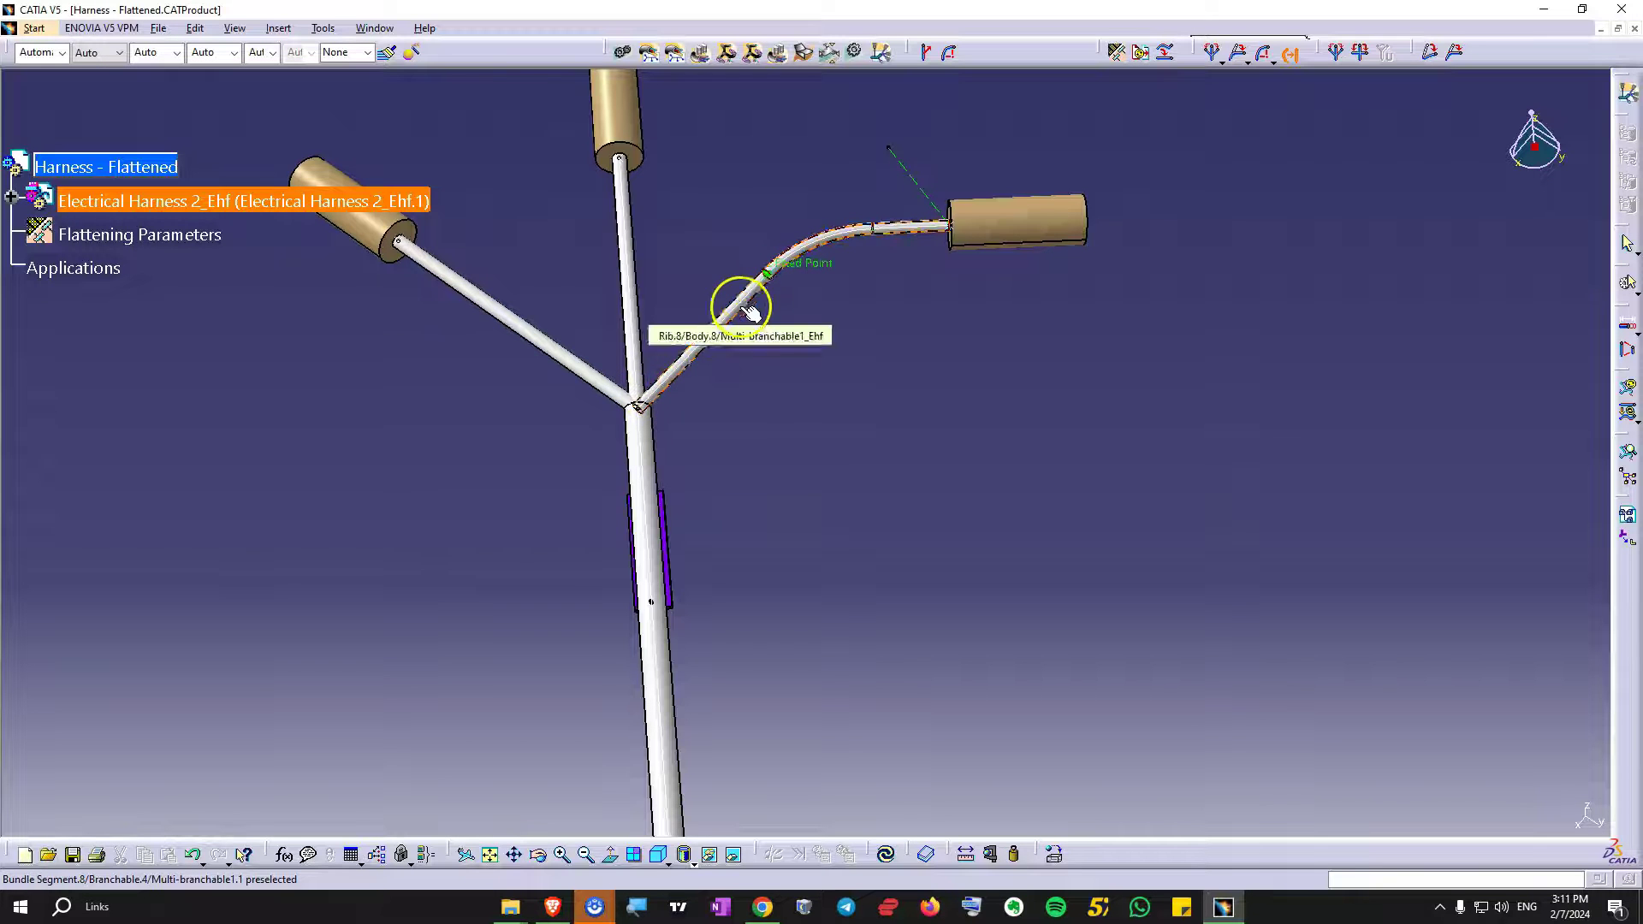
click(907, 228)
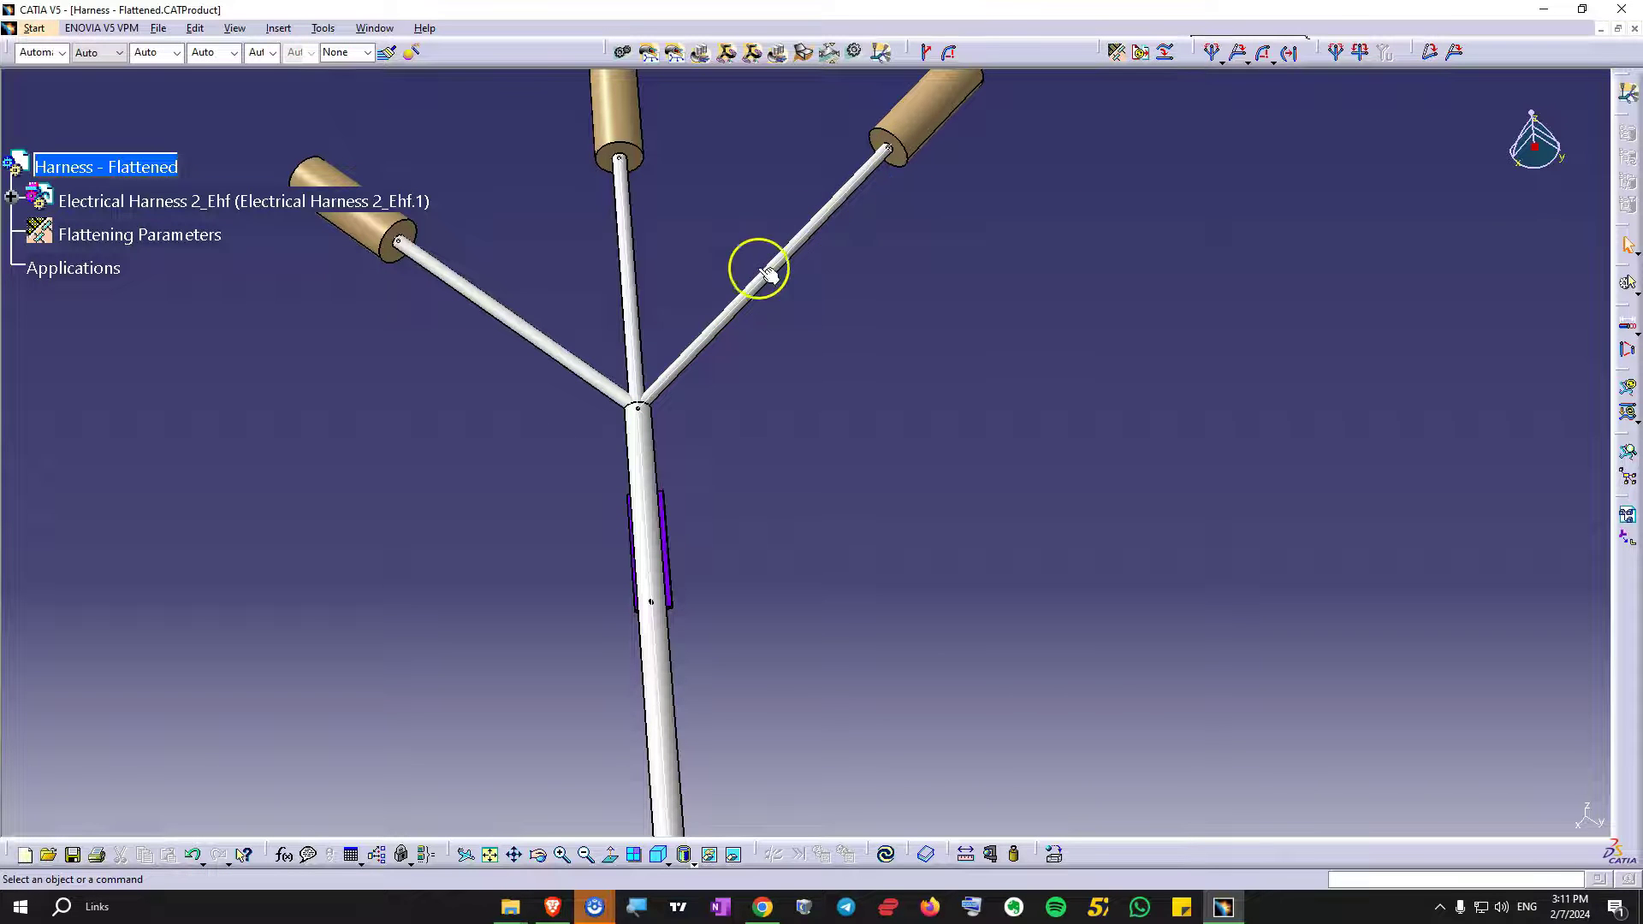
middle_drag(1121, 496, 724, 416)
- Straighten the bent lower branch so it runs straight to its connector
click(1290, 53)
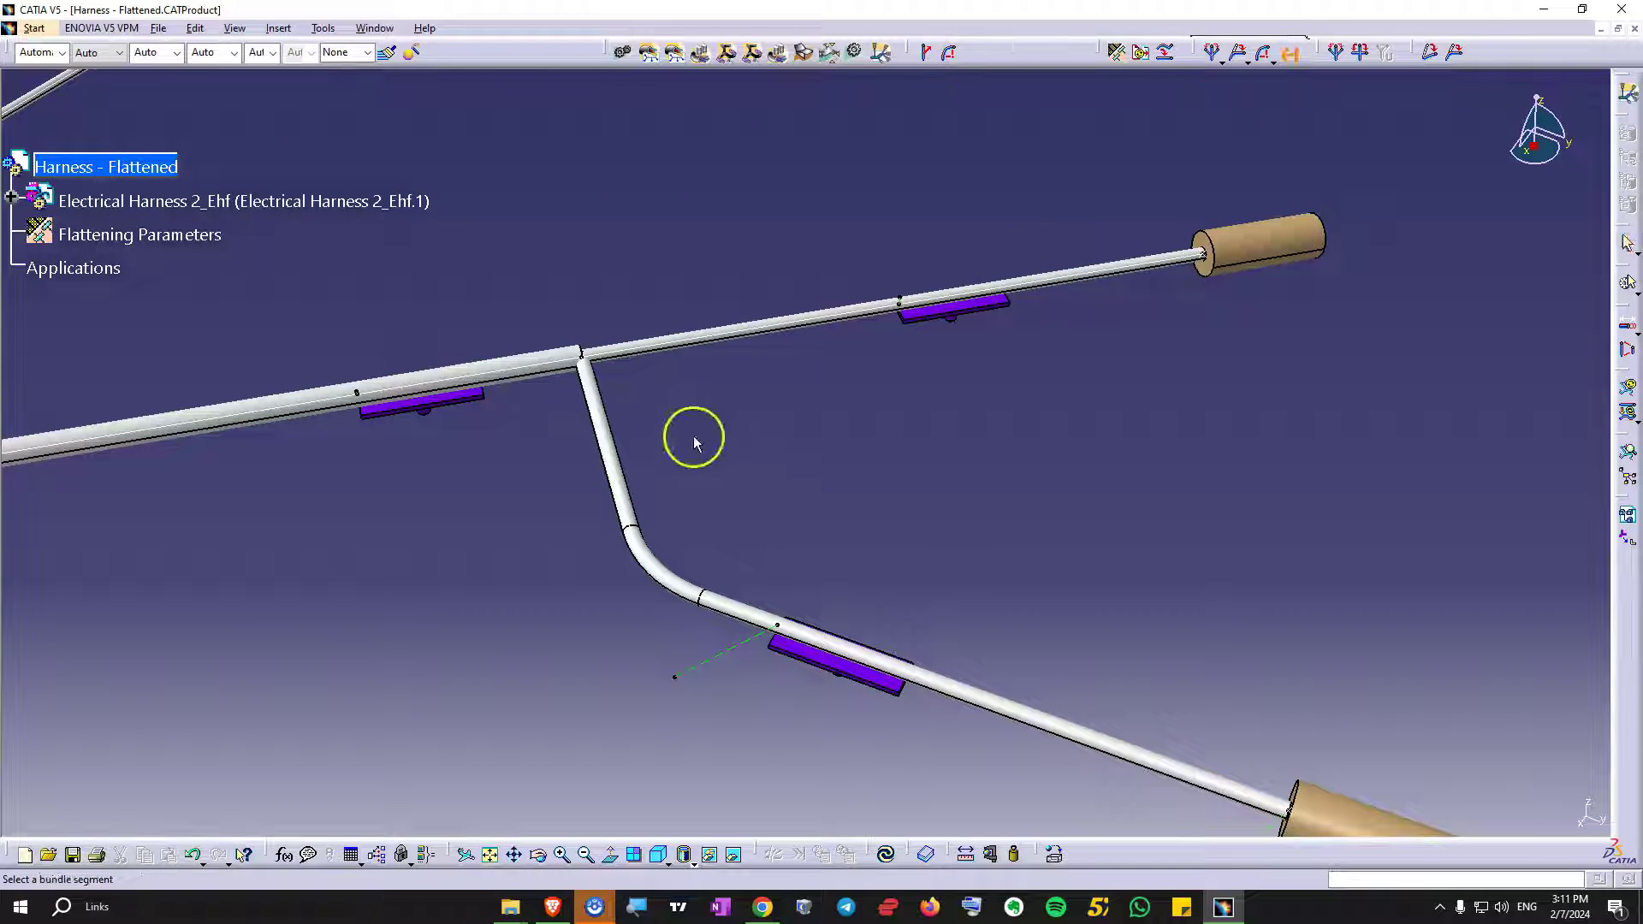
click(616, 440)
click(745, 614)
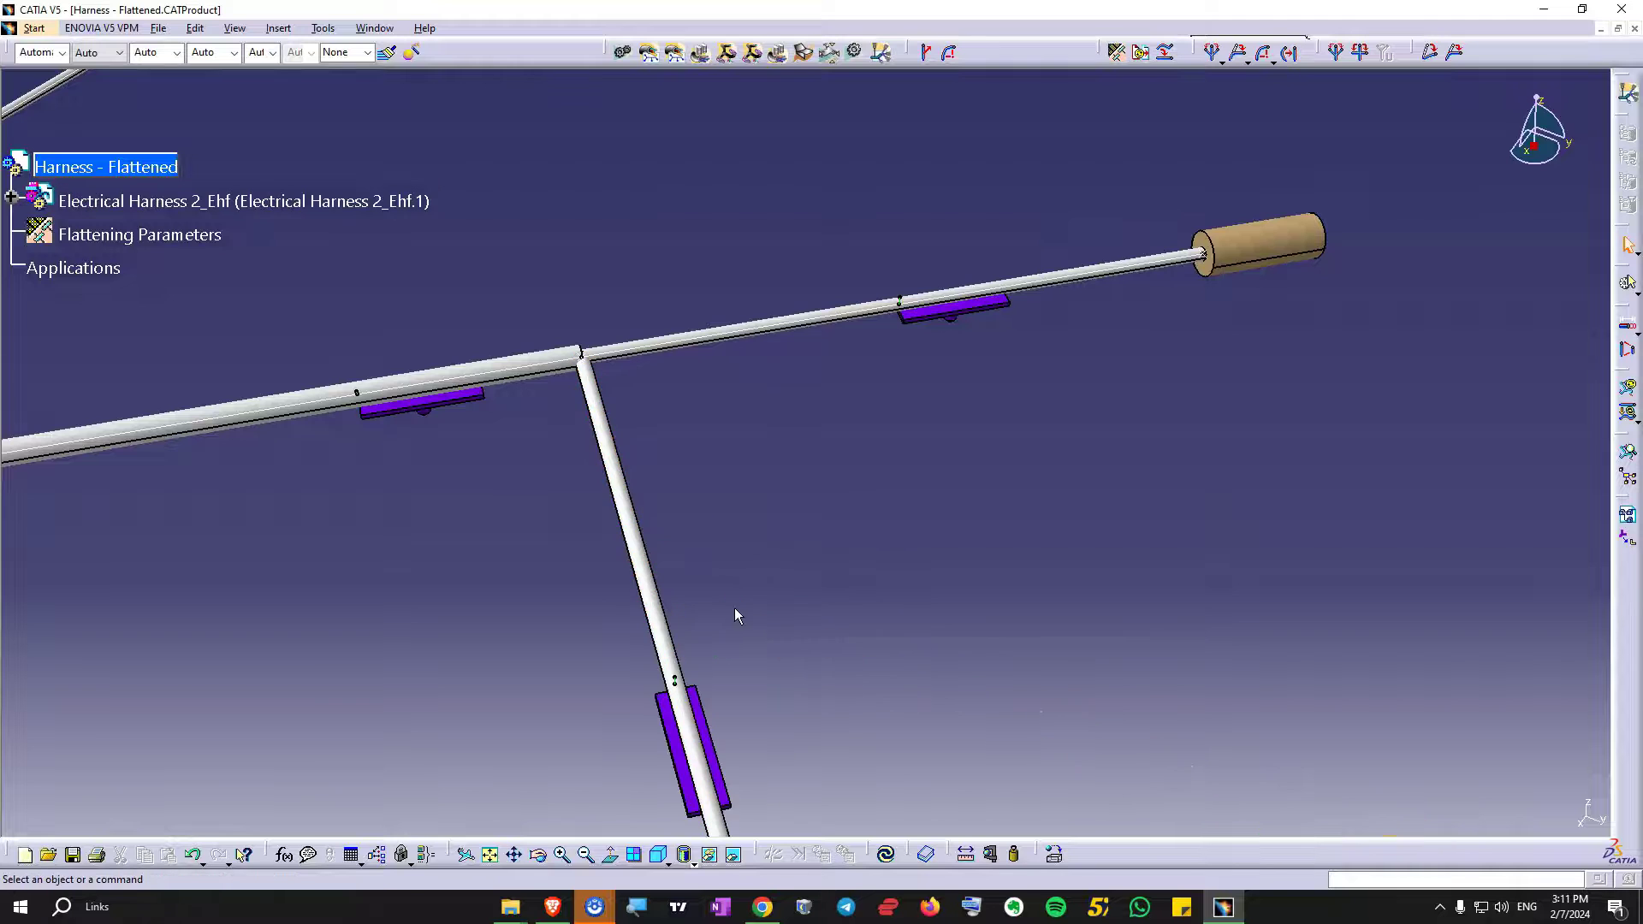
middle_drag(734, 608, 750, 680)
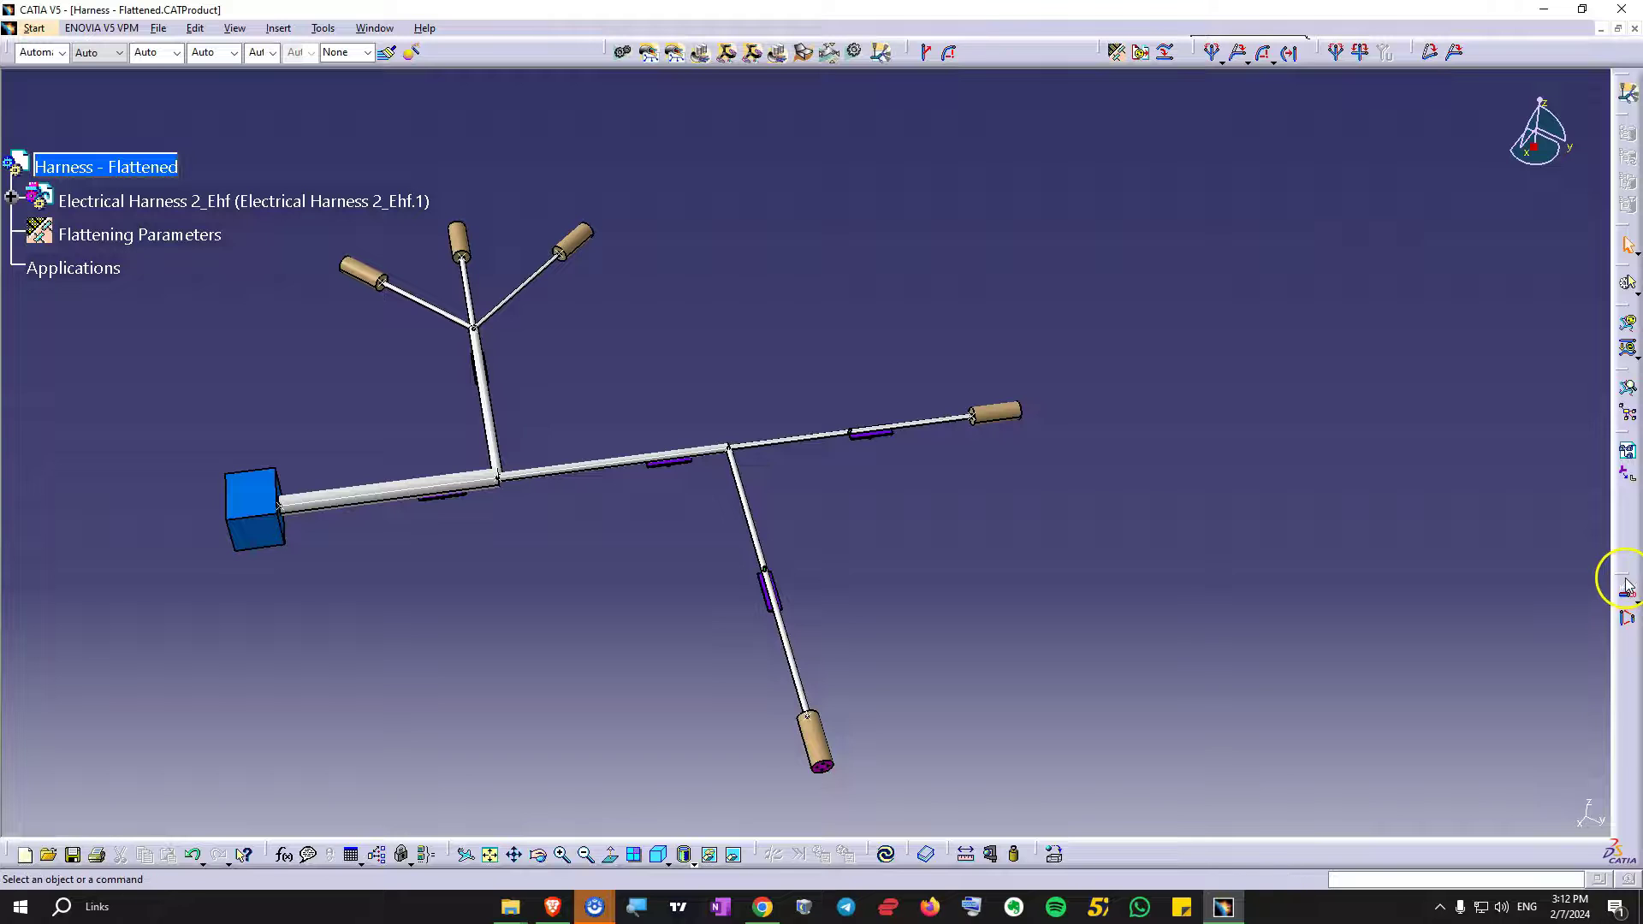
- Dock the Length Tolerance toolbar in the top toolbar area
drag(1617, 574, 999, 58)
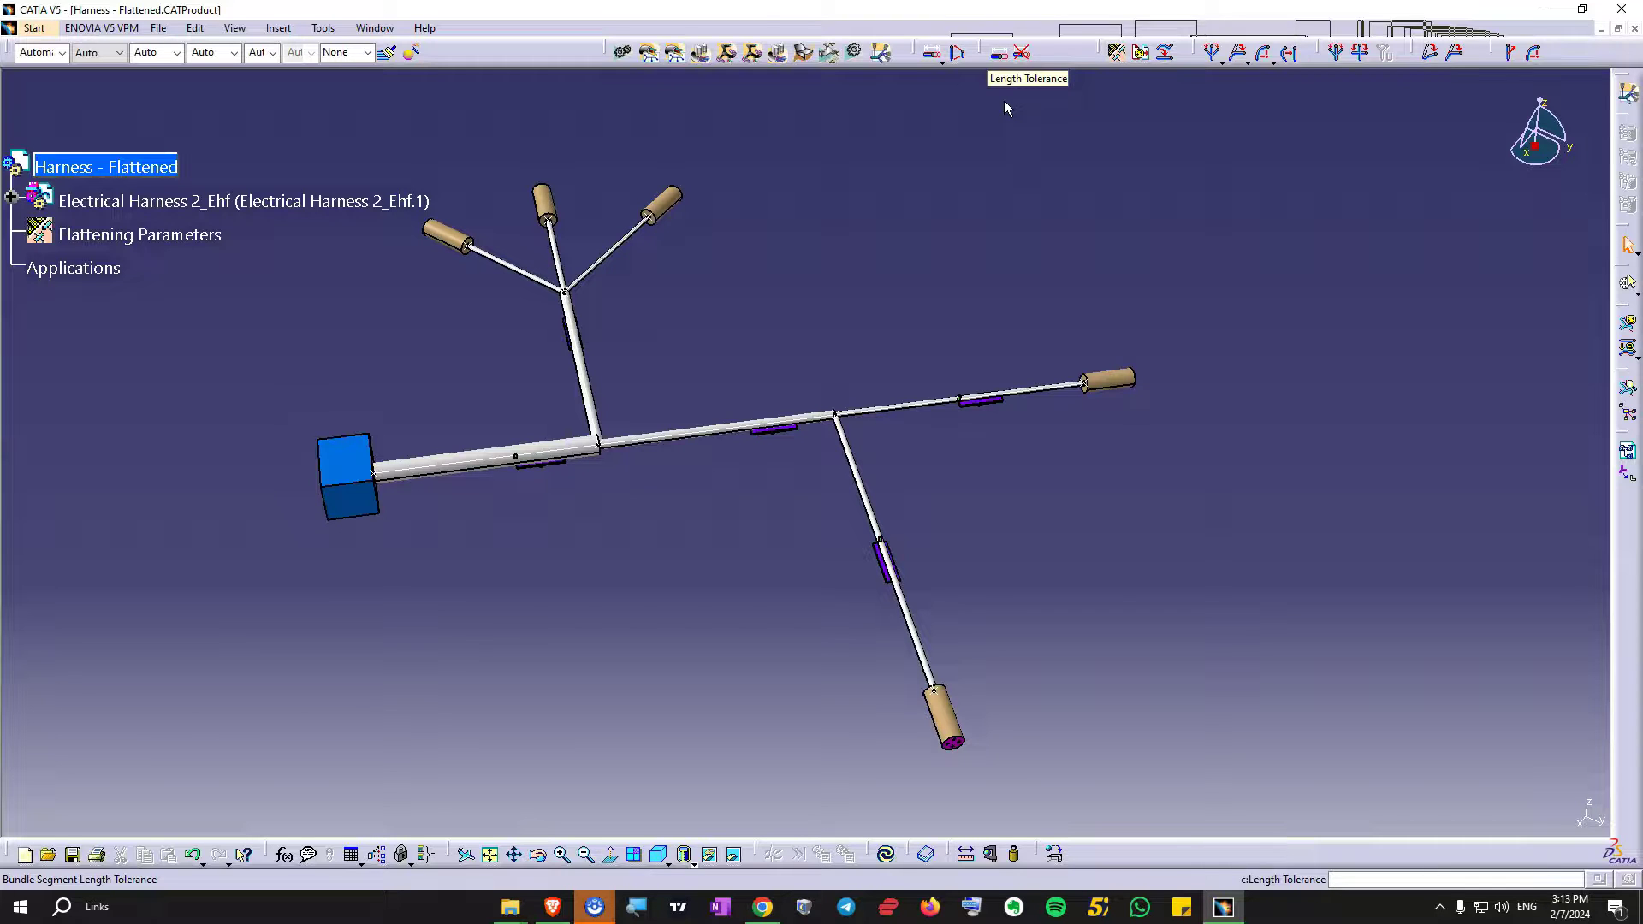
- Set the upper-right bundle segment's length tolerance to 10mm, replacing the 5mm default
middle_drag(928, 223, 965, 220)
click(997, 53)
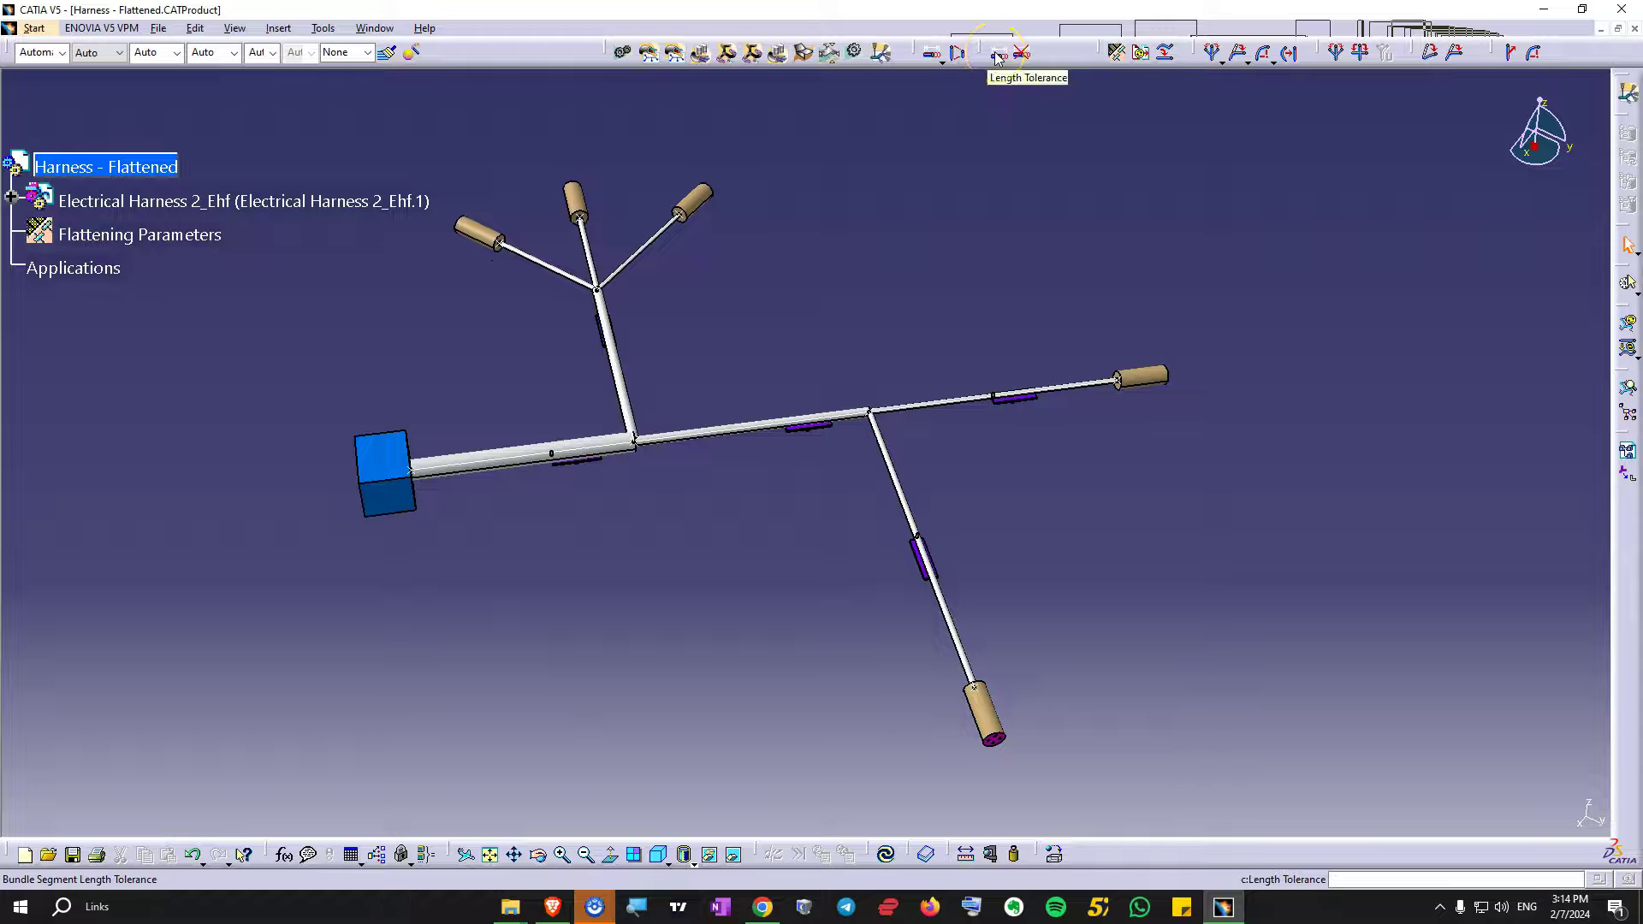
click(1080, 327)
click(997, 53)
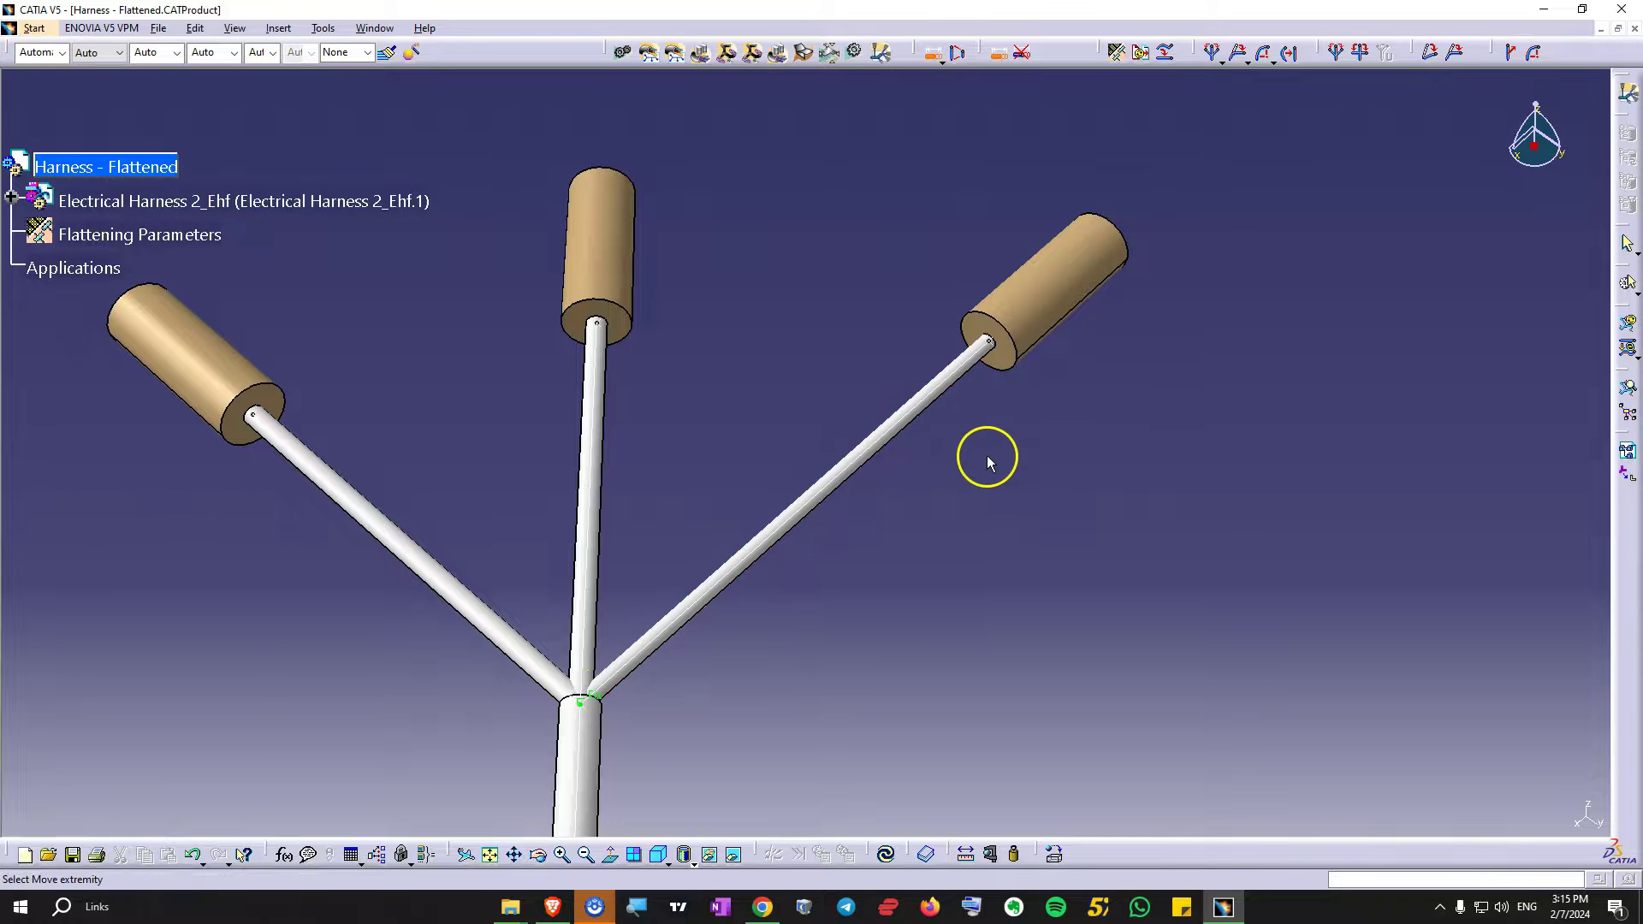
click(973, 374)
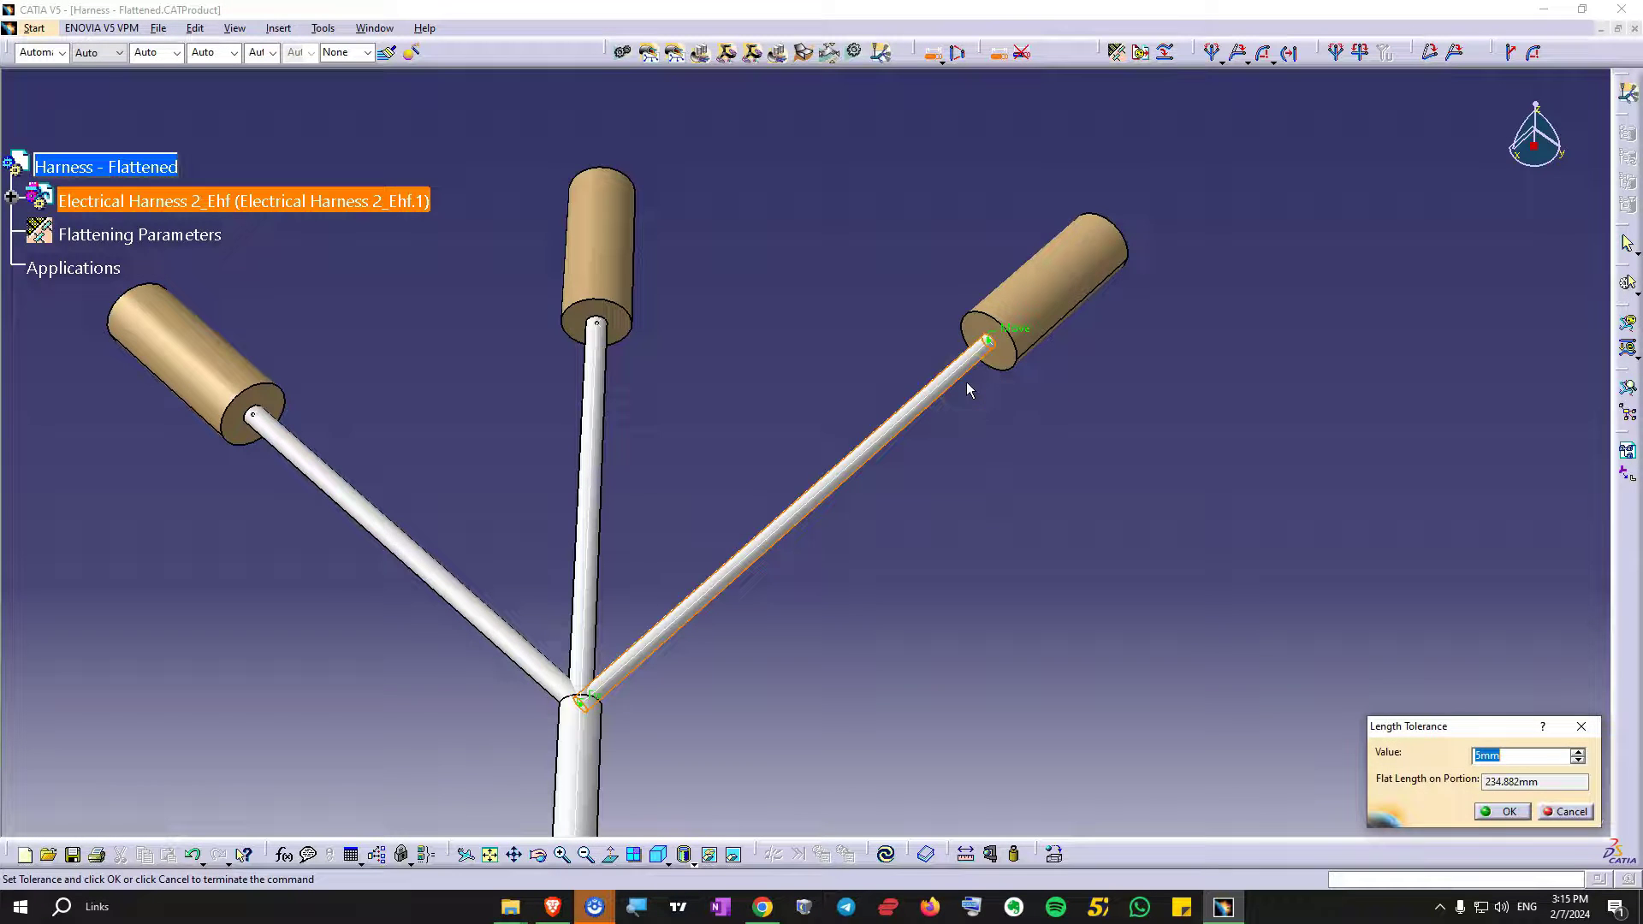
click(1491, 754)
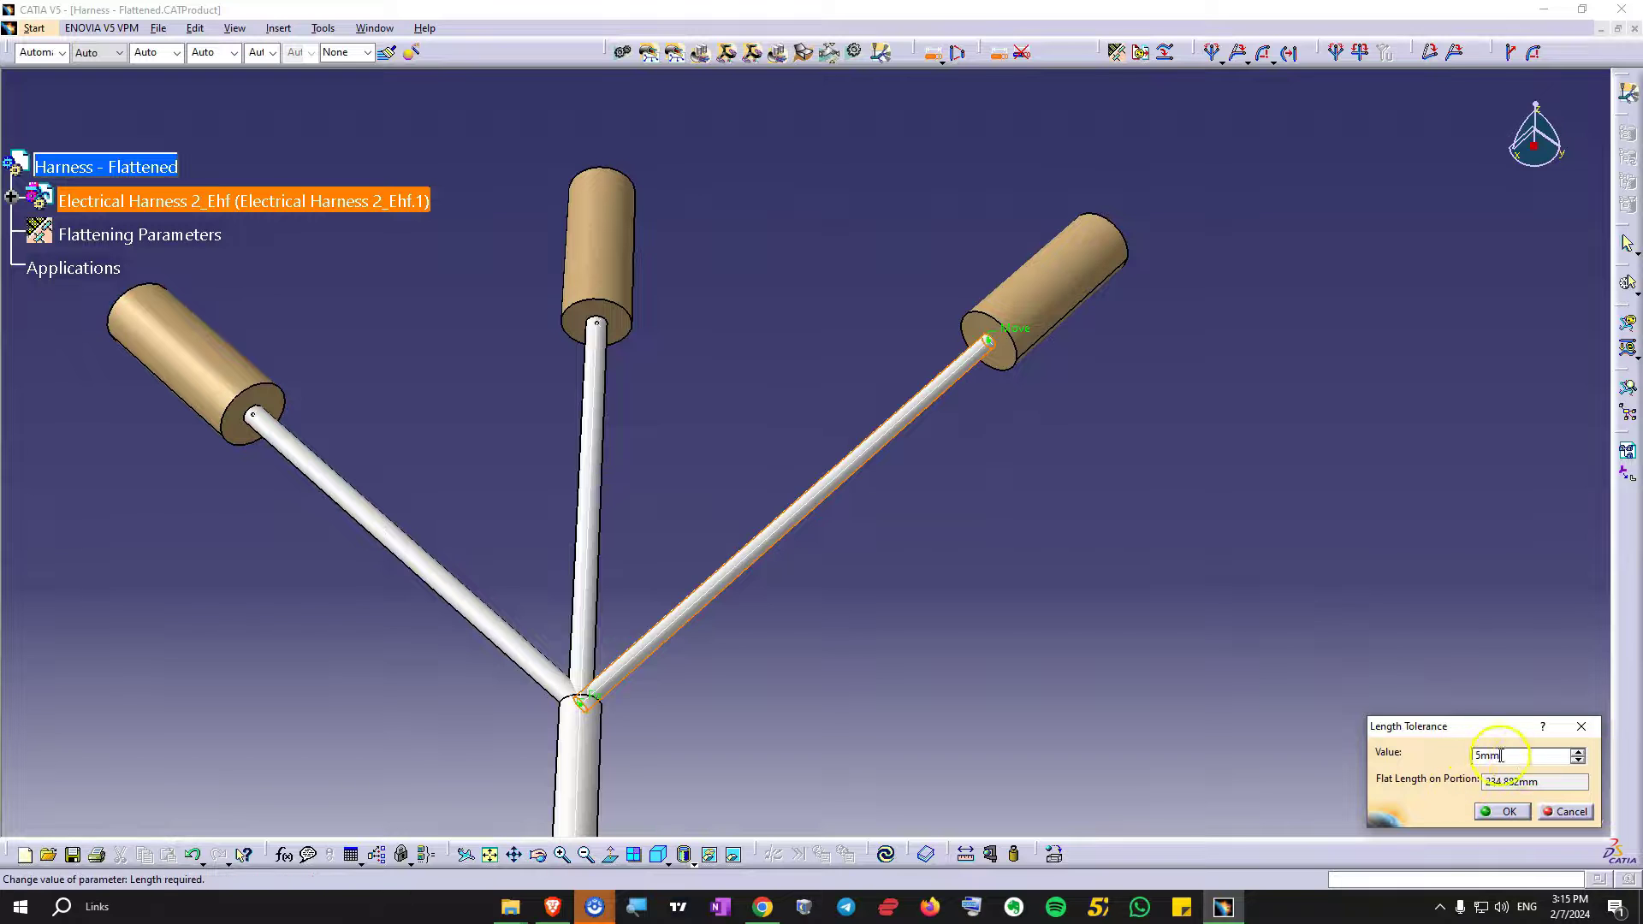
drag(1491, 755, 1471, 756)
text(10)
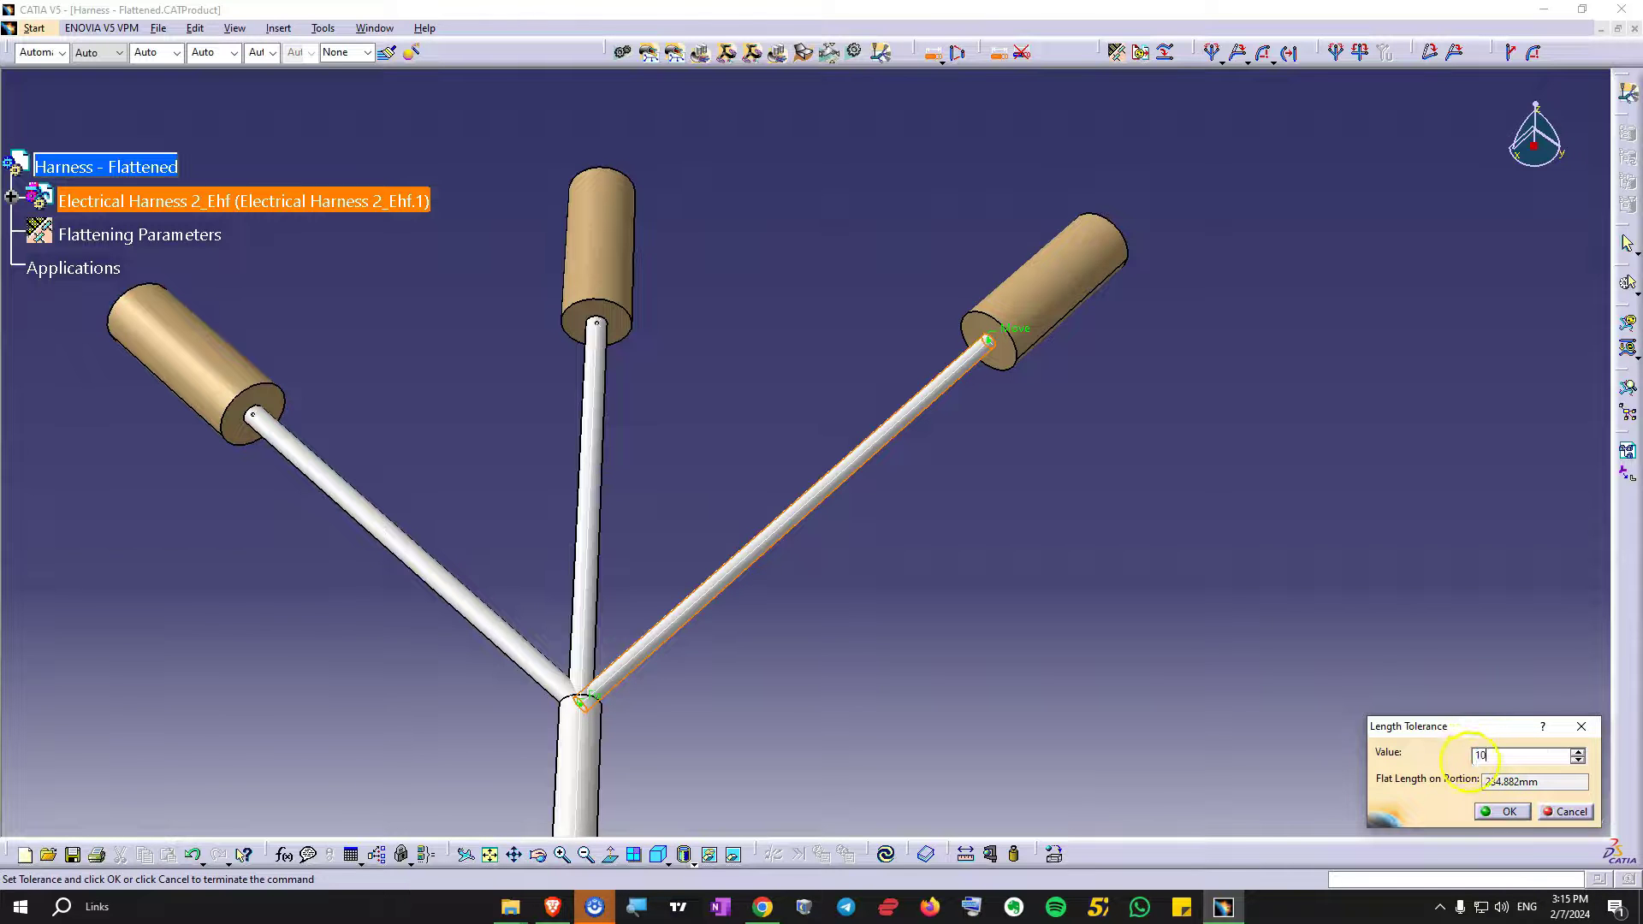
key(Return)
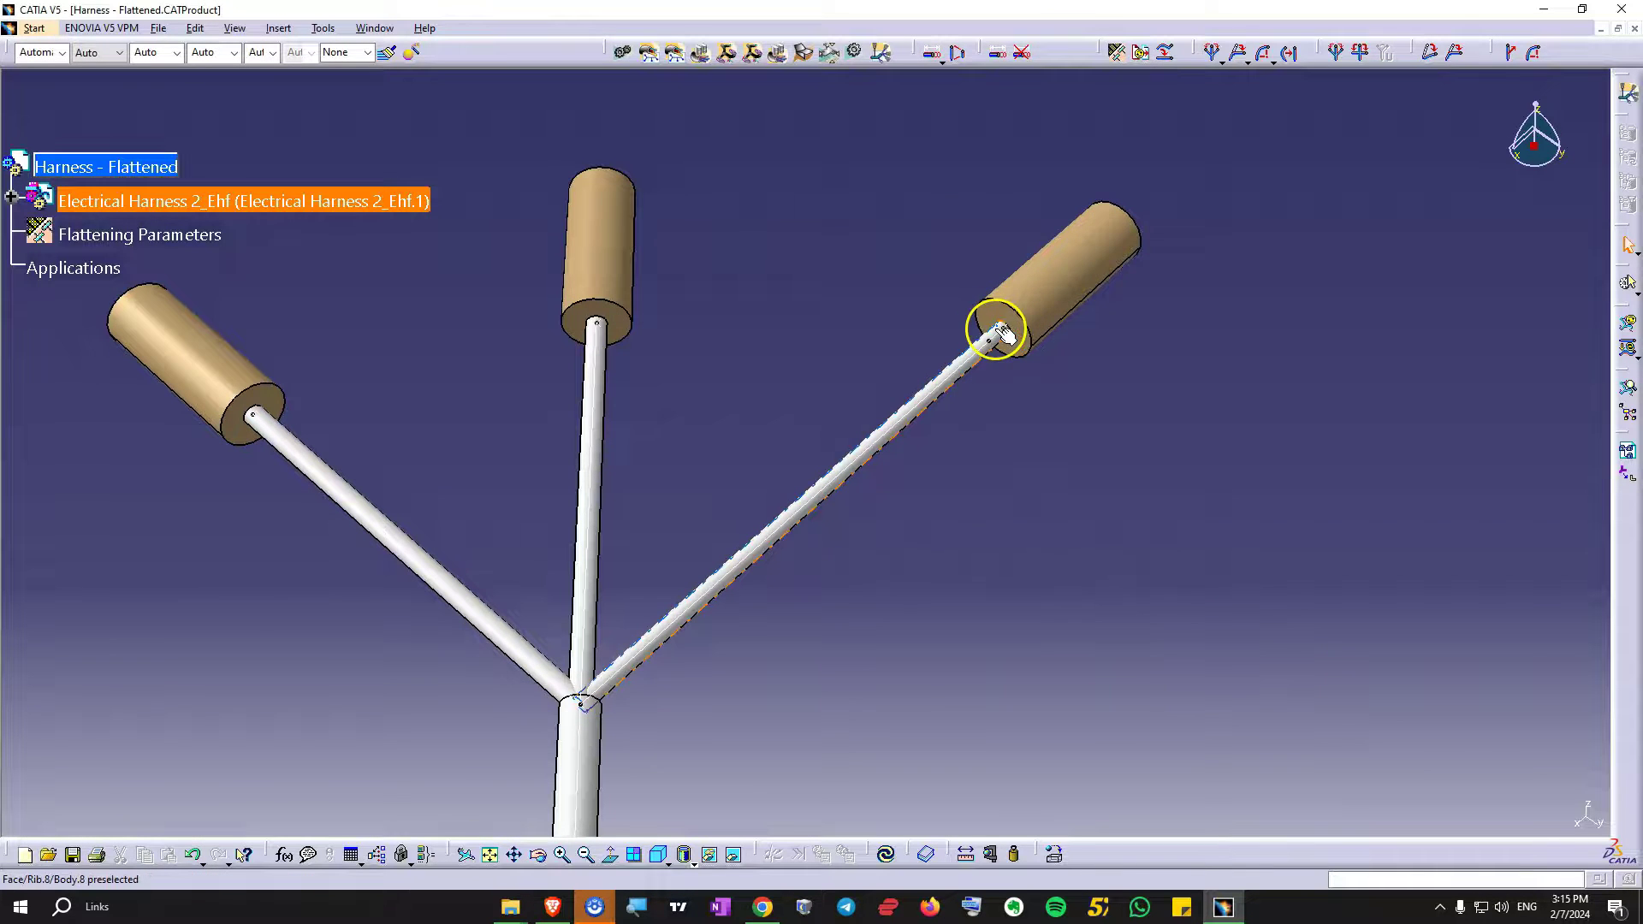
click(813, 223)
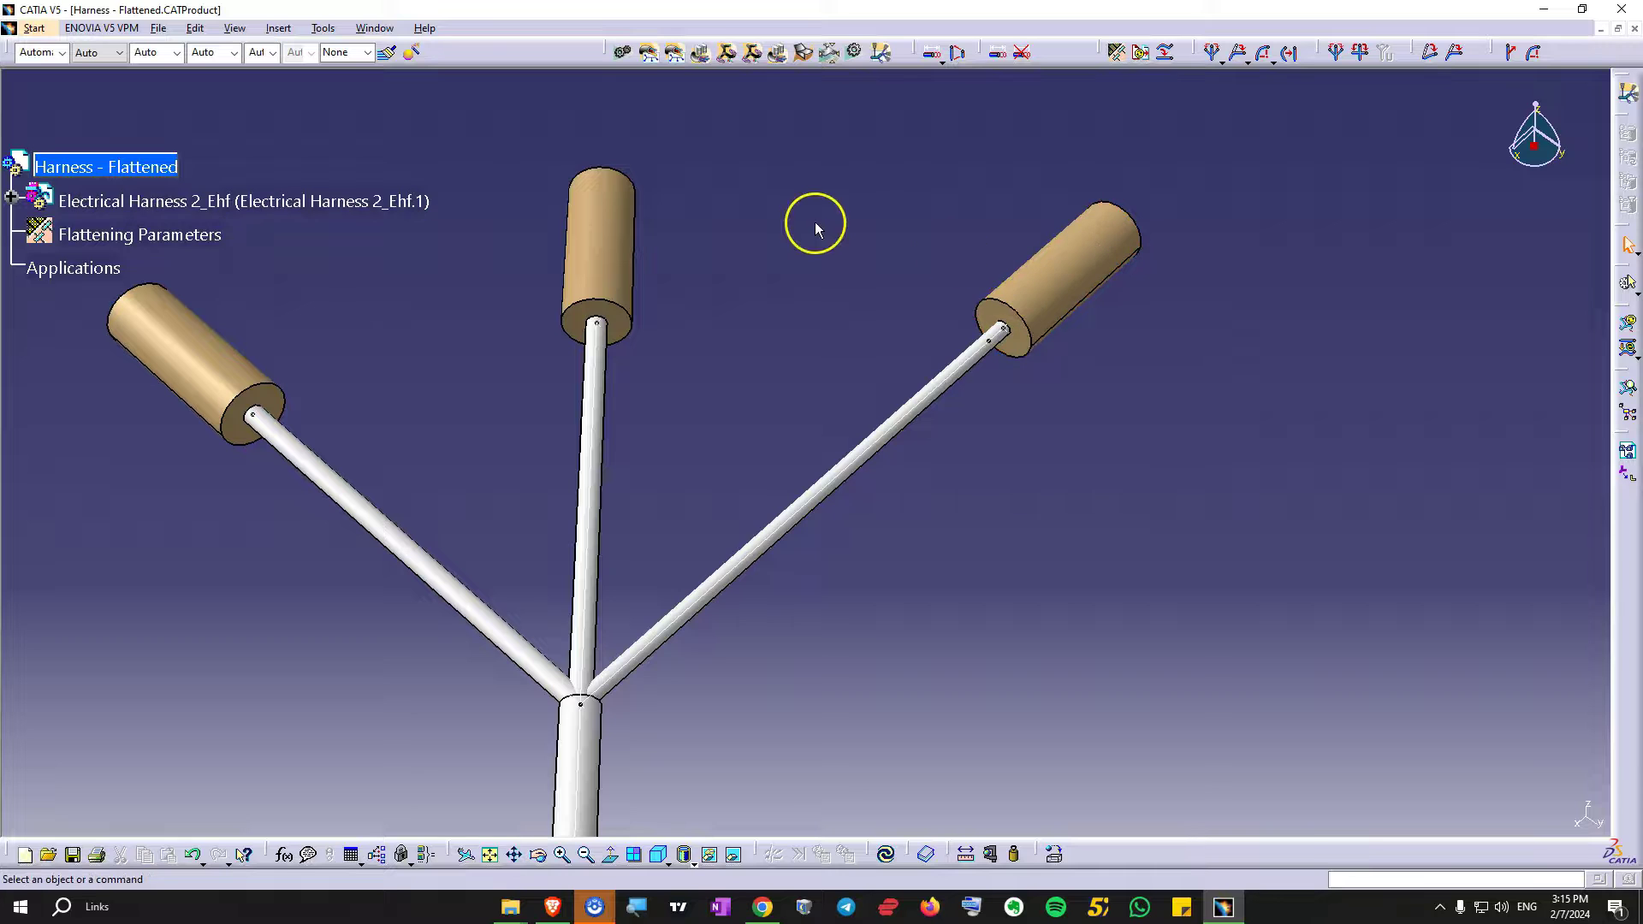
- Remove the upper-right branch's length tolerance and apply fake-length scaling to the bundles
click(1016, 58)
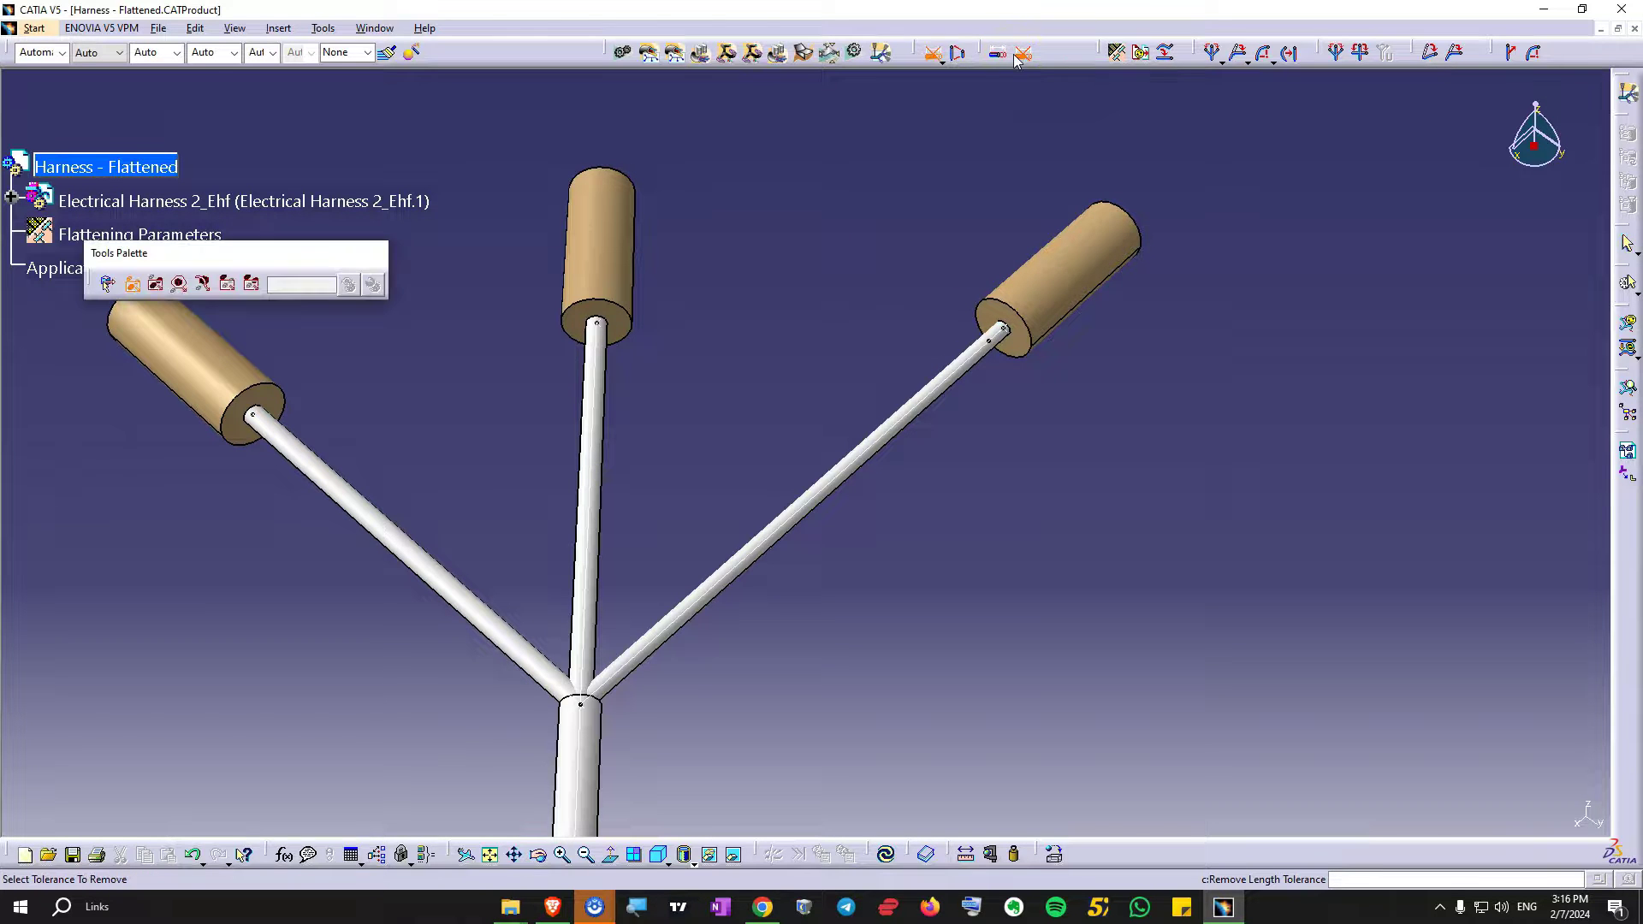
click(824, 476)
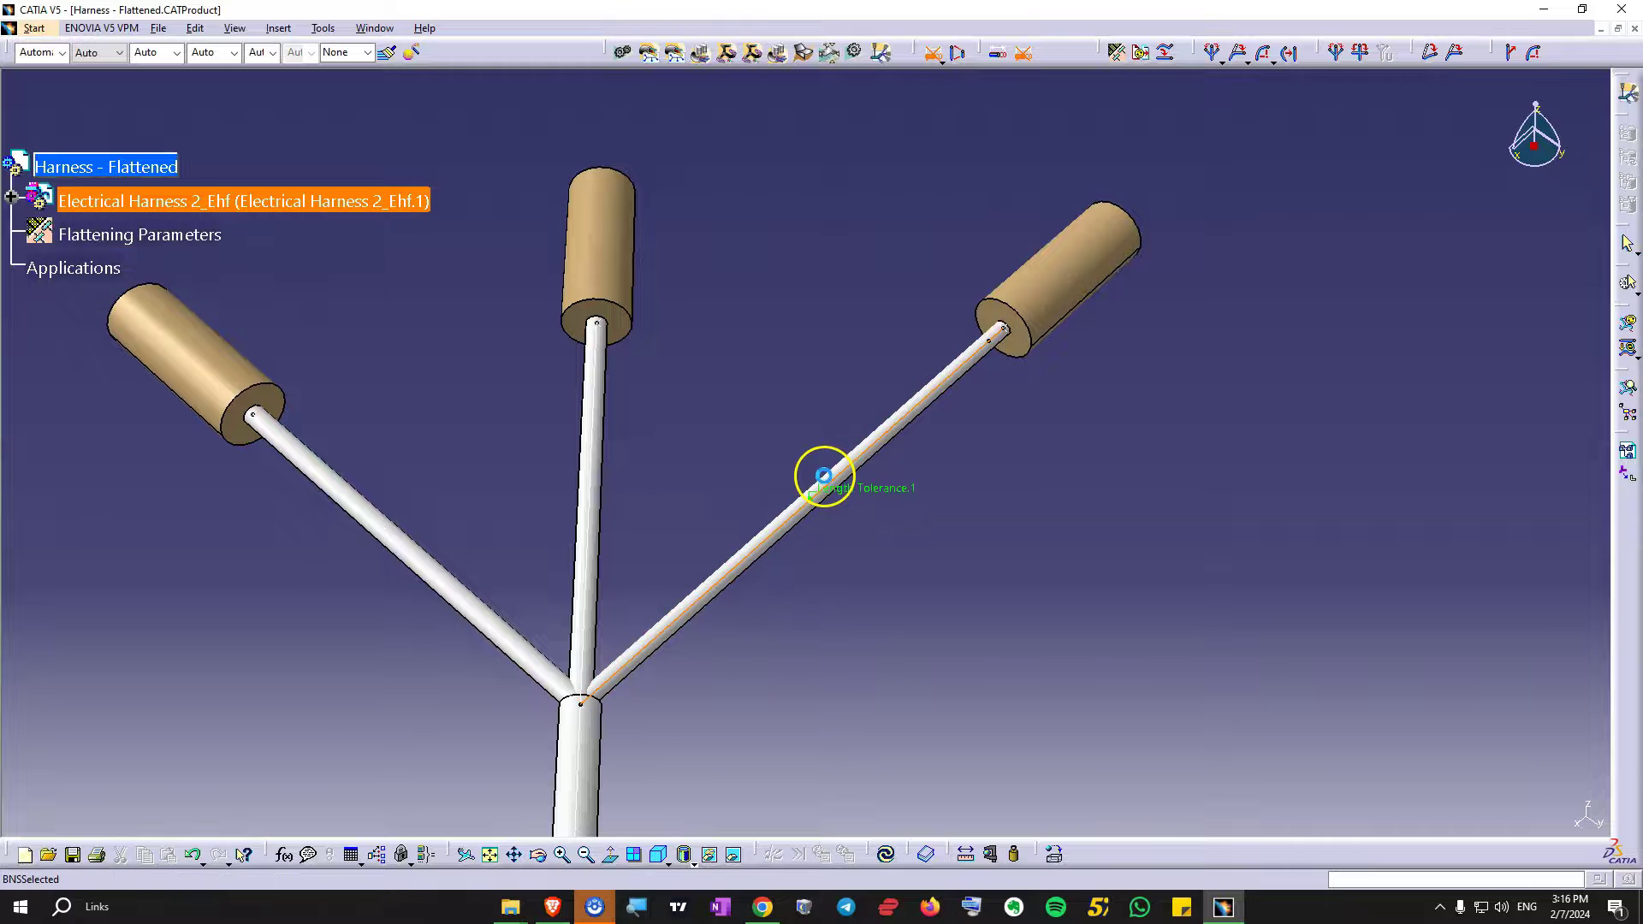
click(959, 64)
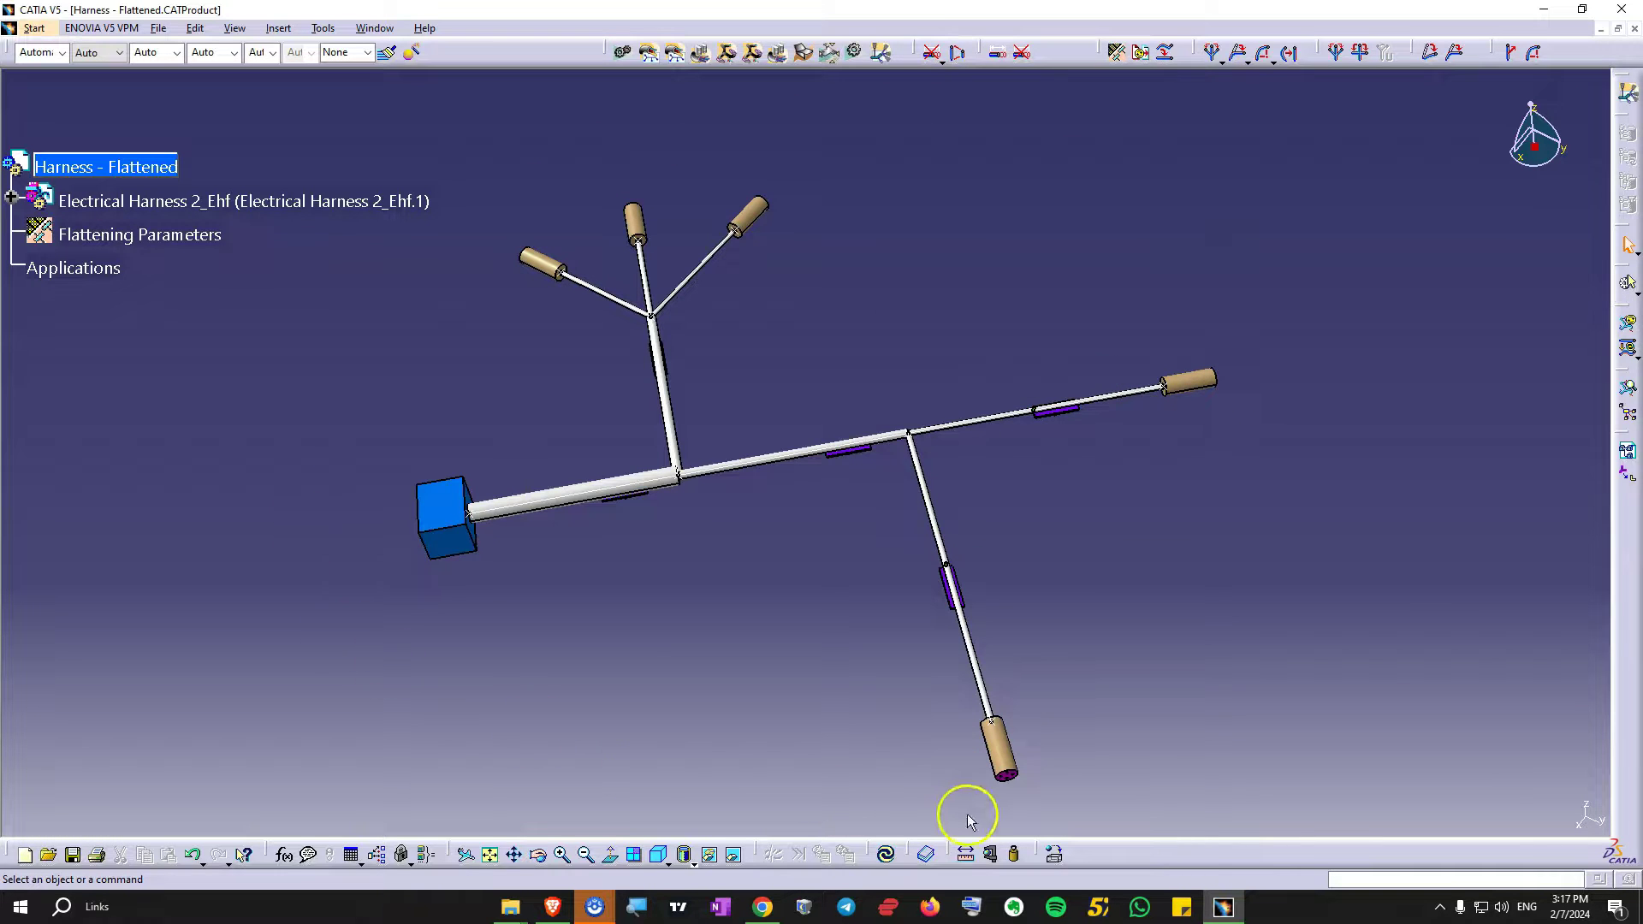
middle_drag(1104, 569, 888, 513)
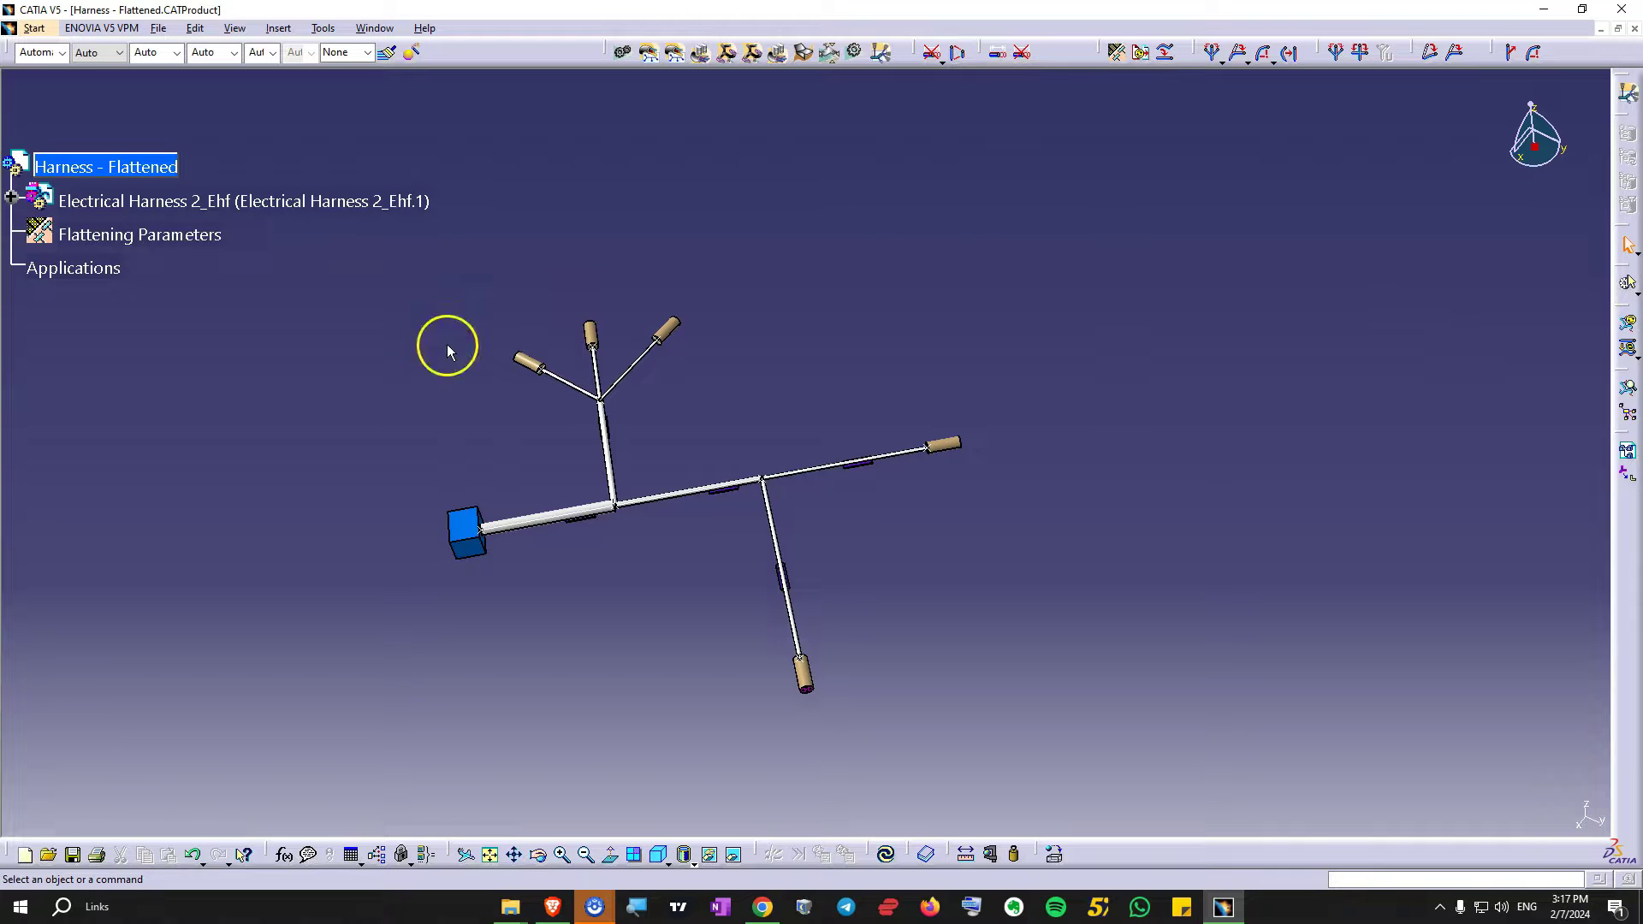
- Select the Harness - Flattened root and run Auto Update Flatten Link
click(151, 175)
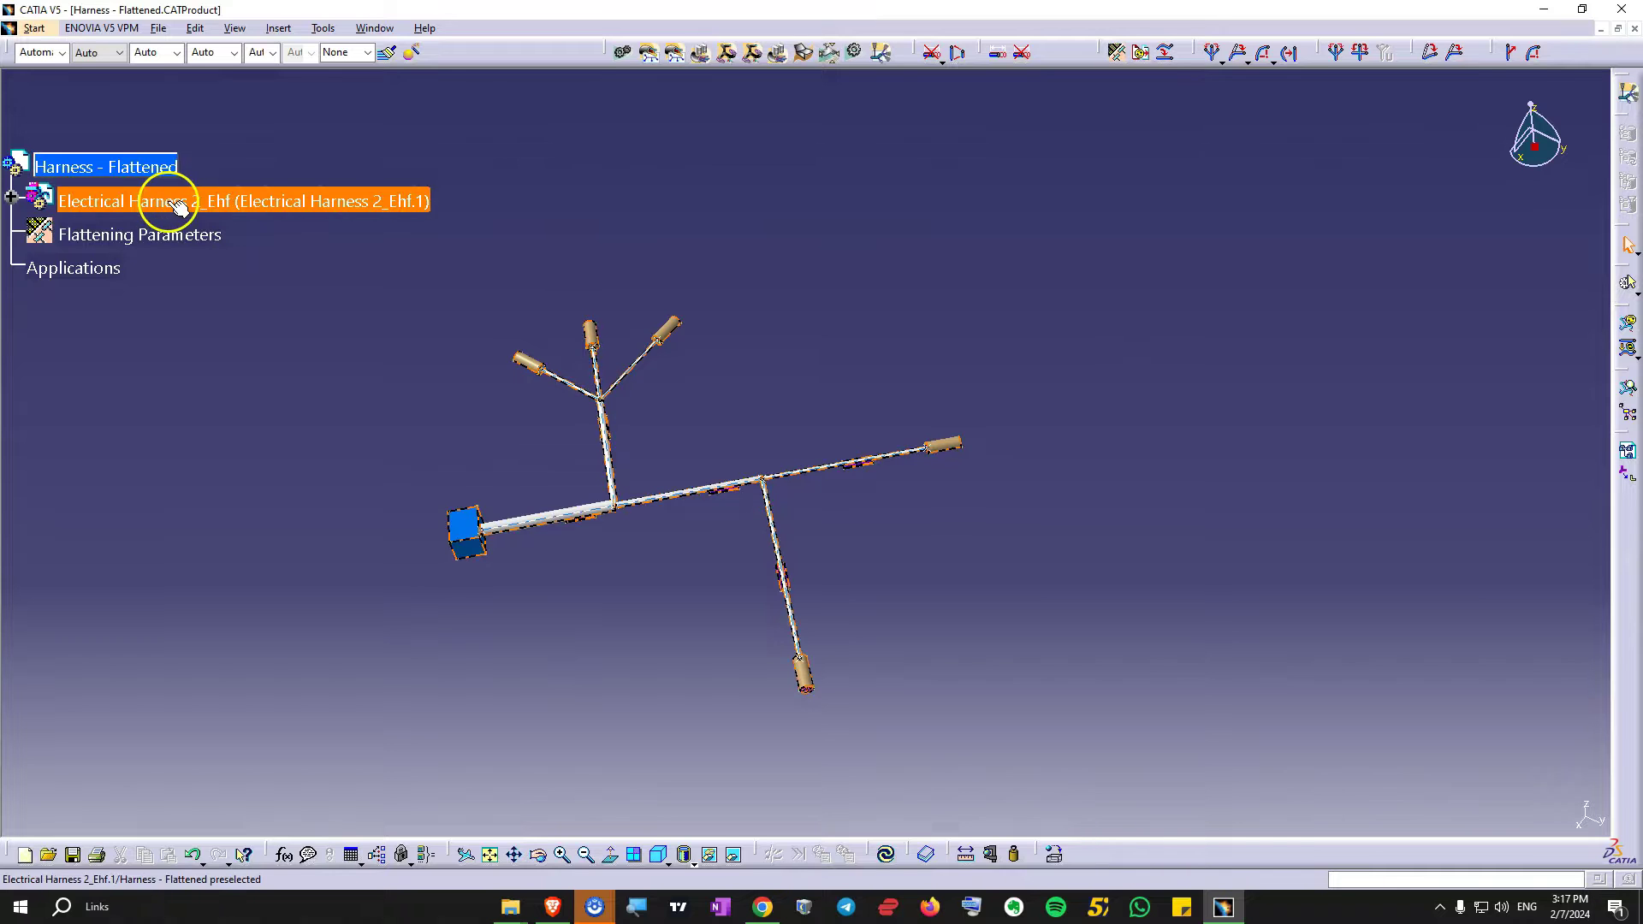
click(1628, 350)
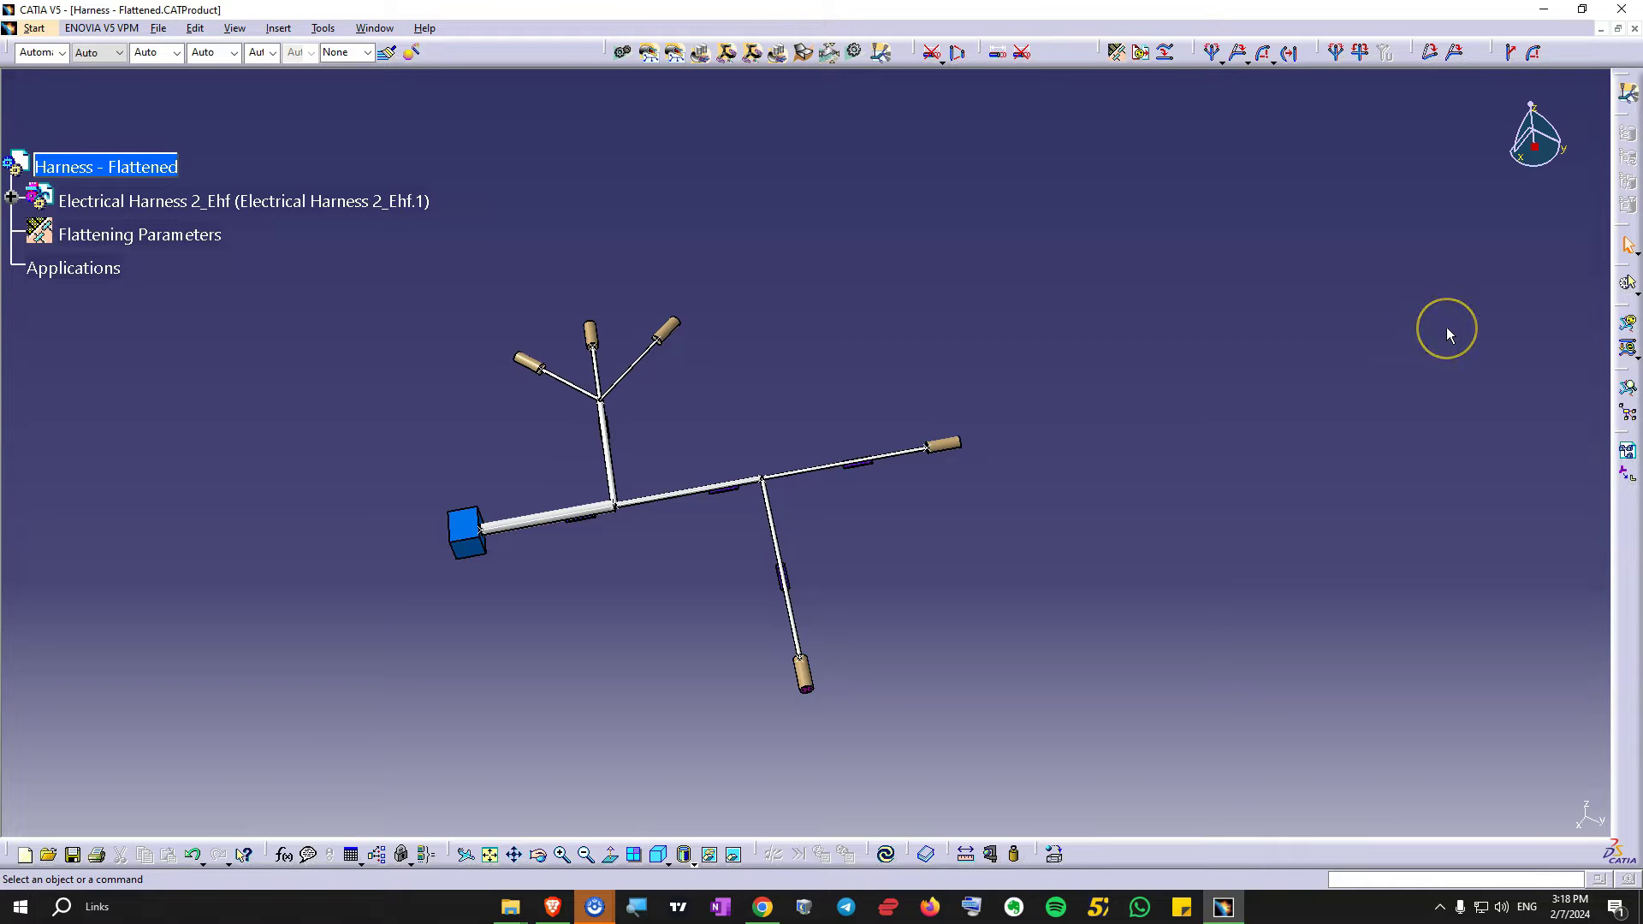
click(1628, 350)
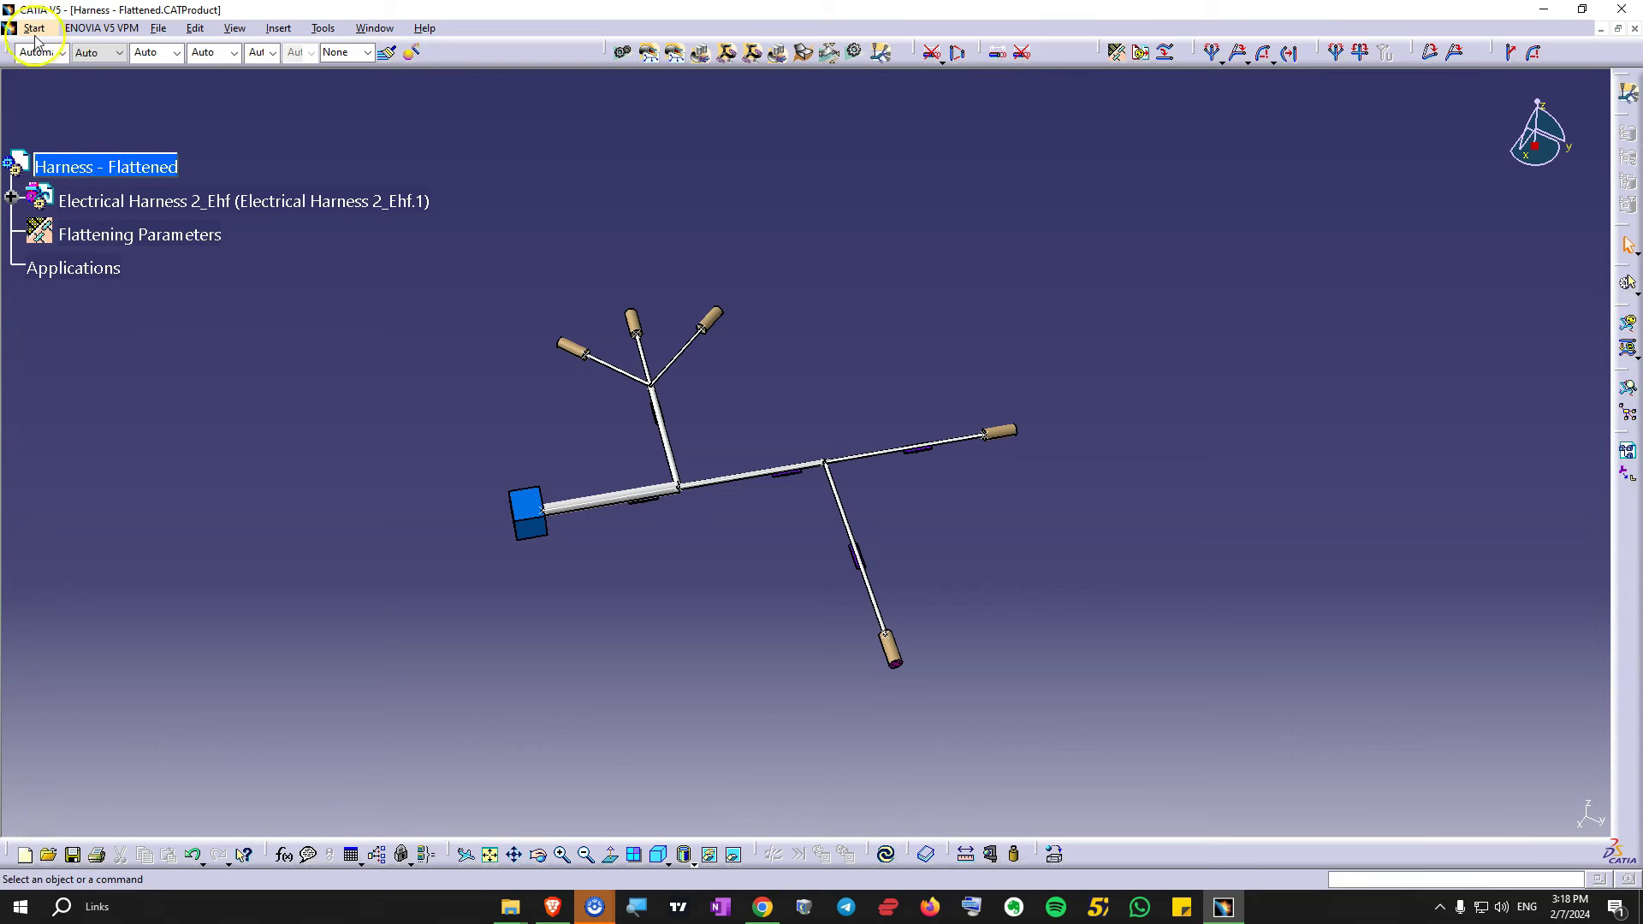
middle_drag(836, 399, 782, 552)
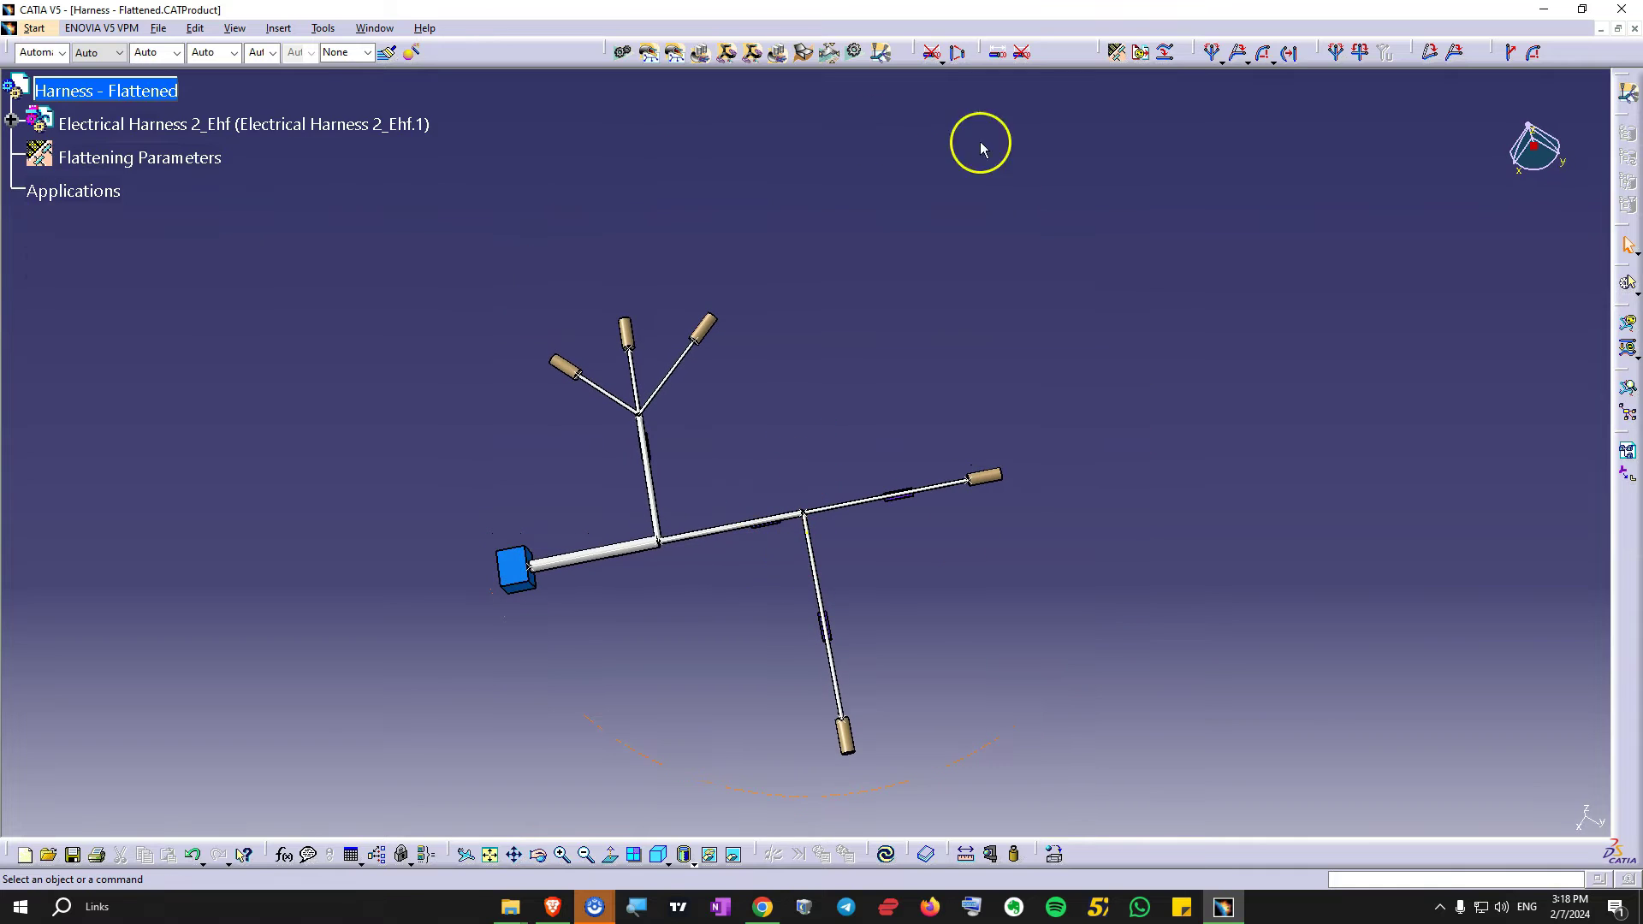
scroll(408, 500, up, 3)
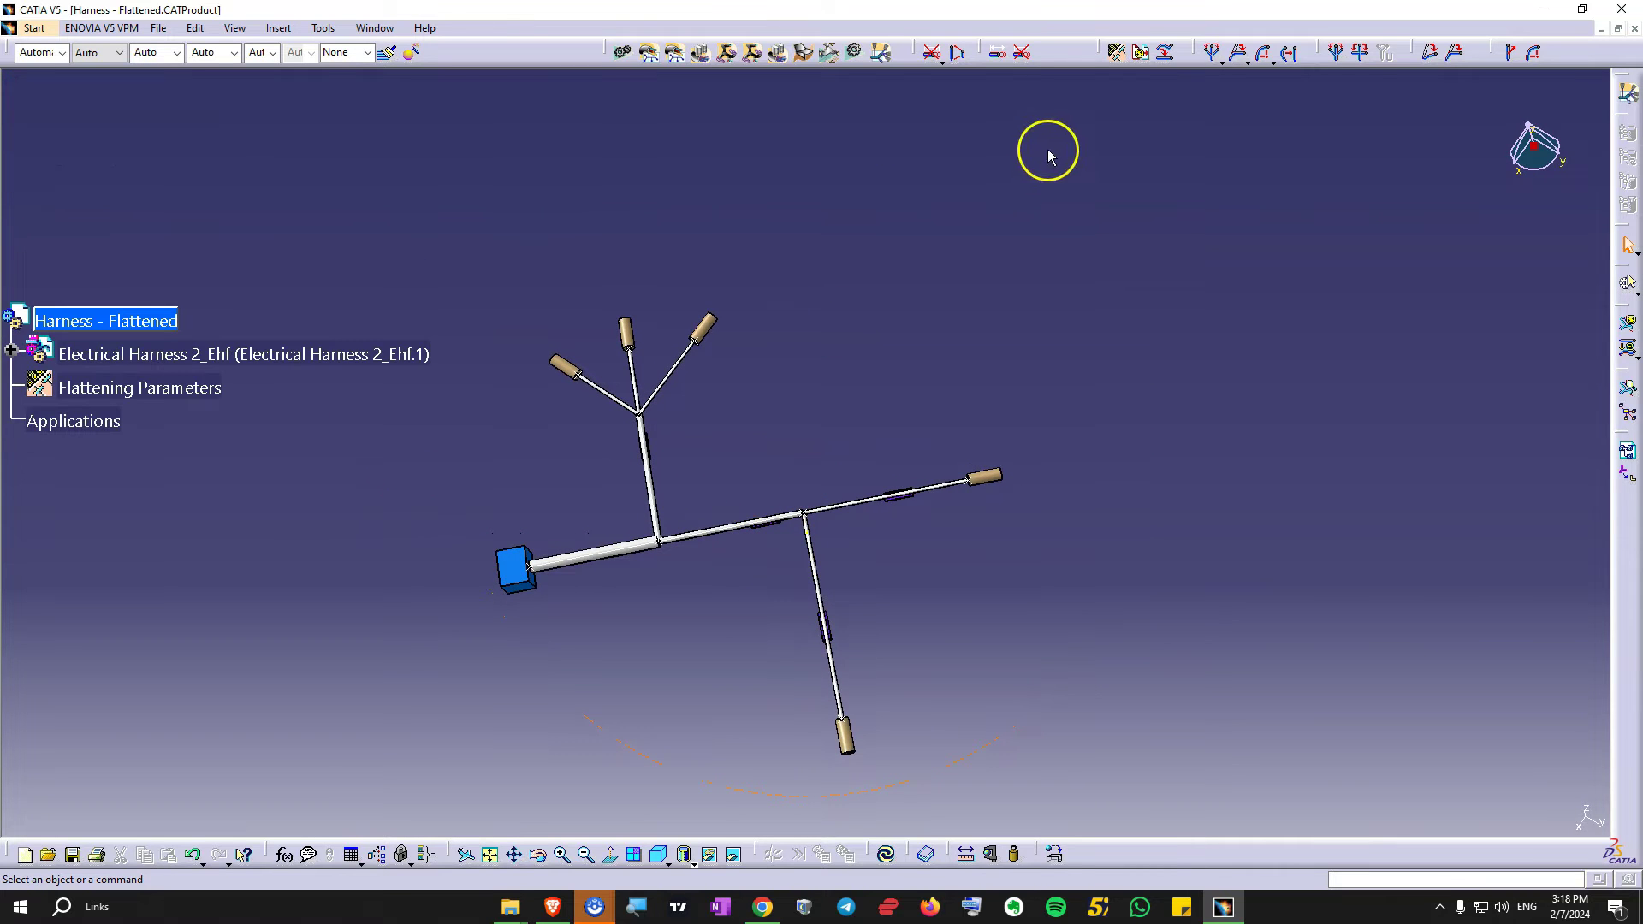